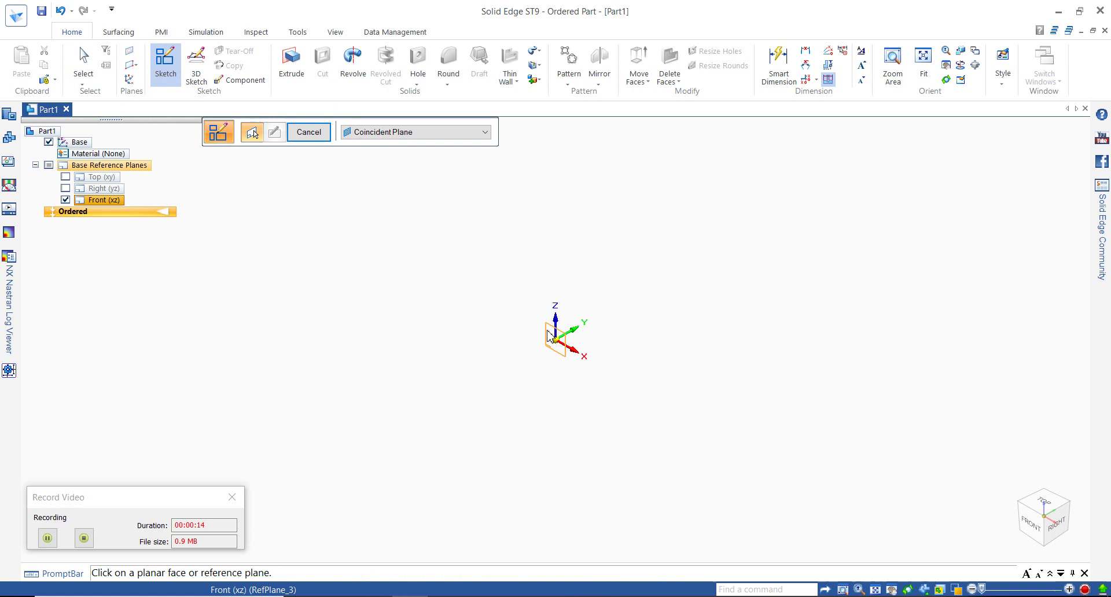
Step: Sketch a stepped outer outline on the Front (xz) plane, with a narrower tab at the right end and a bottom edge about 104 mm long
click(547, 335)
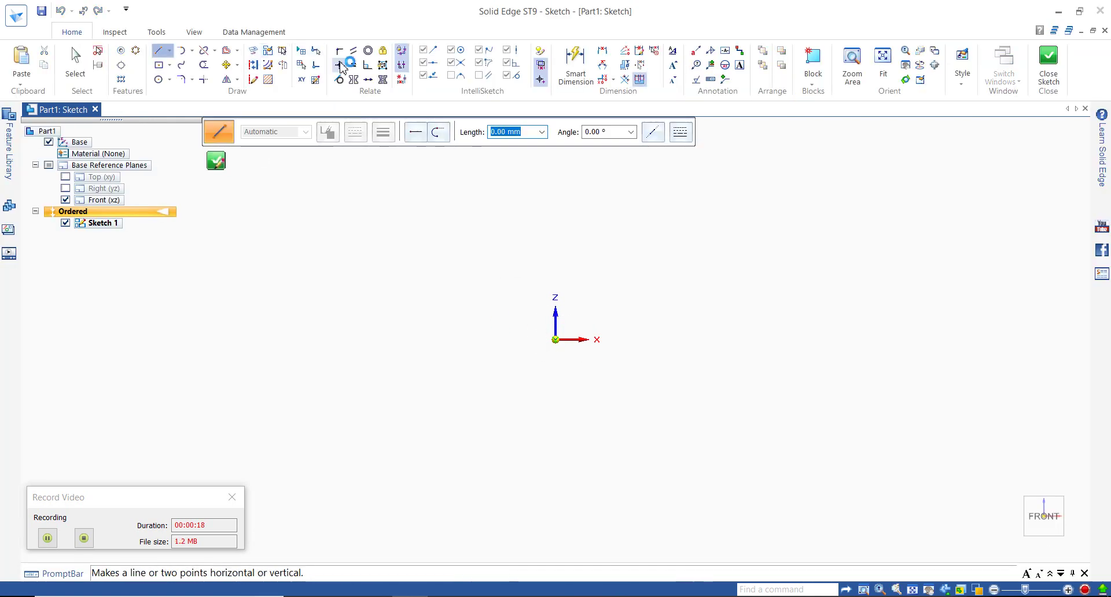
click(559, 230)
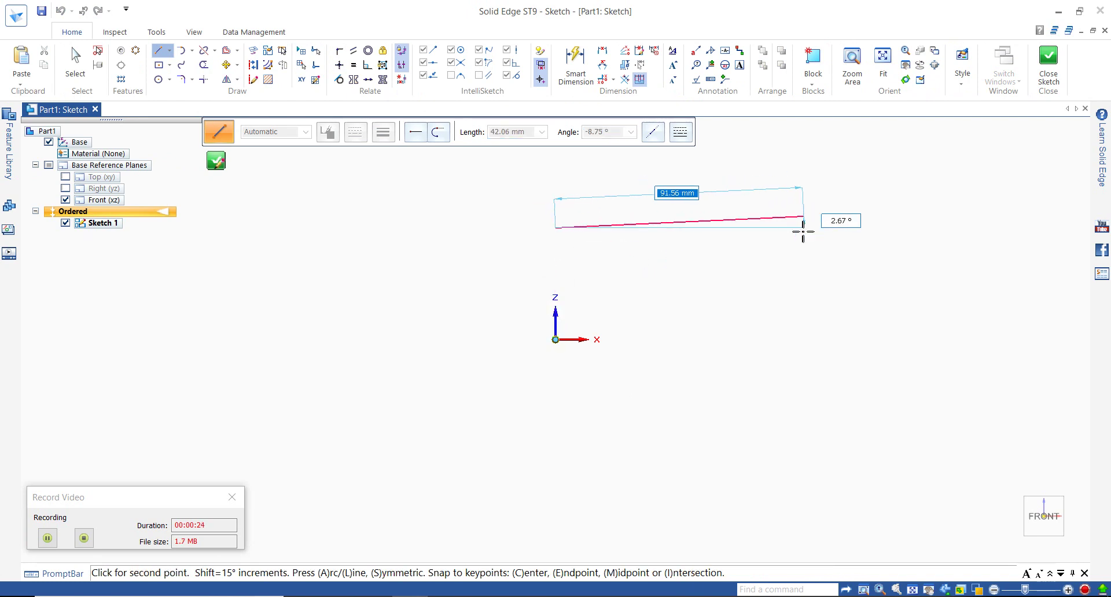
click(839, 231)
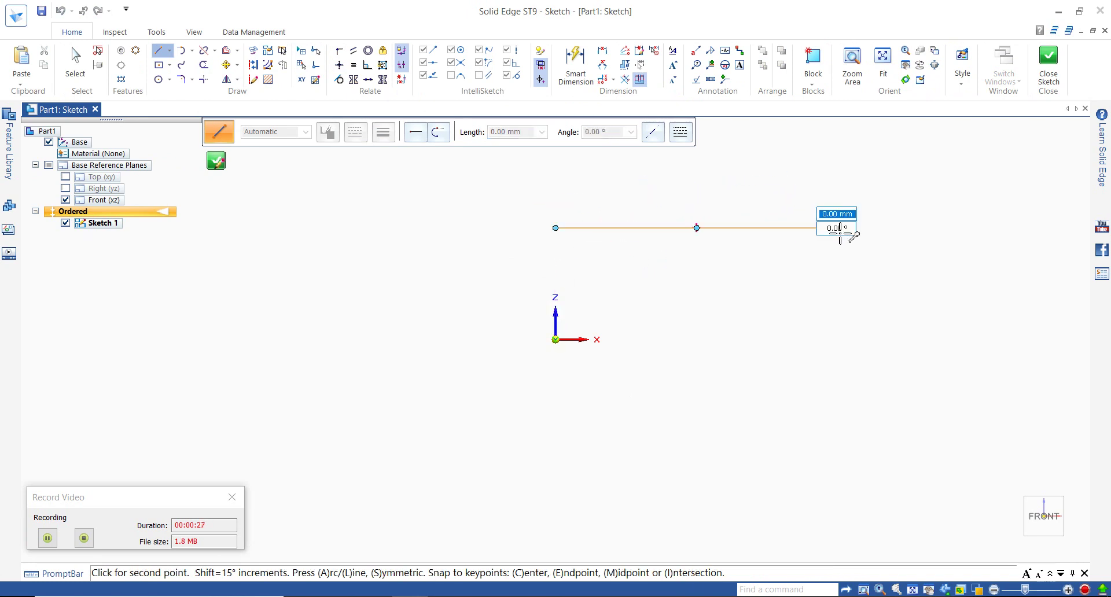
click(839, 267)
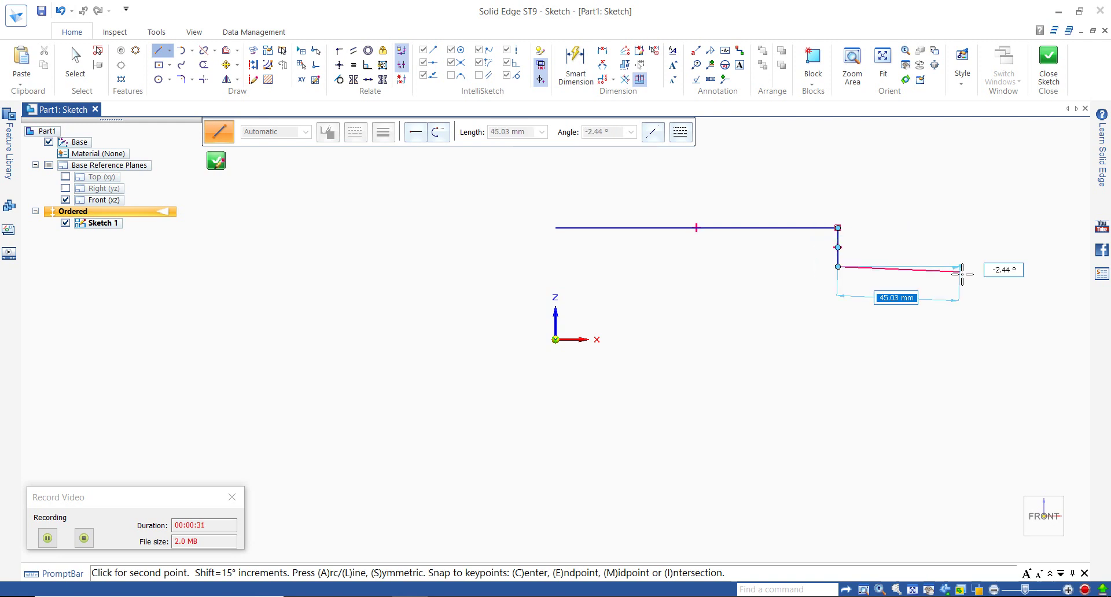
click(965, 268)
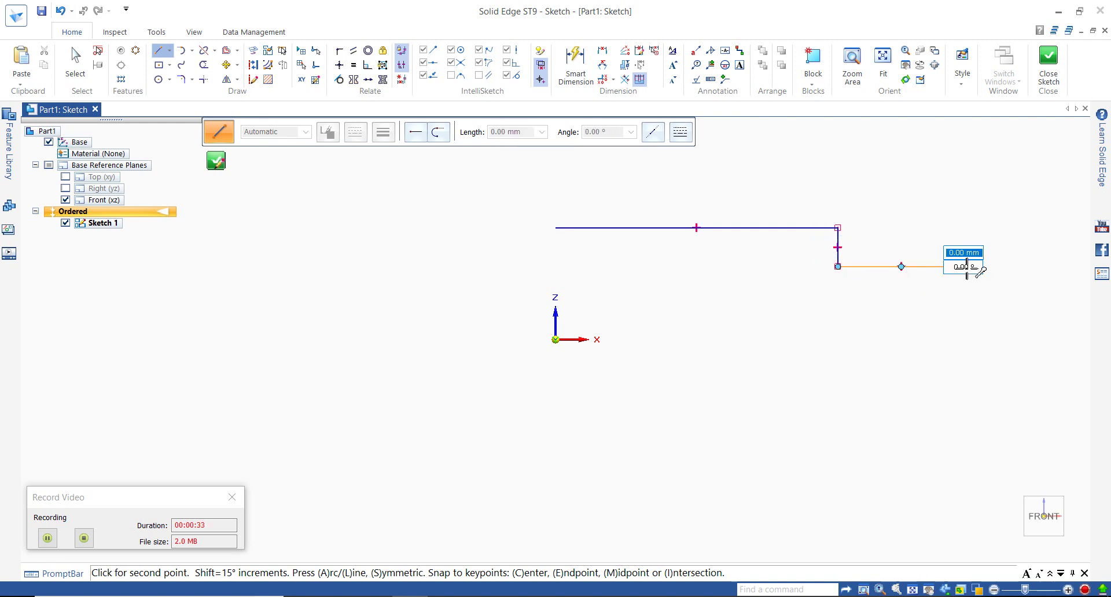
click(964, 370)
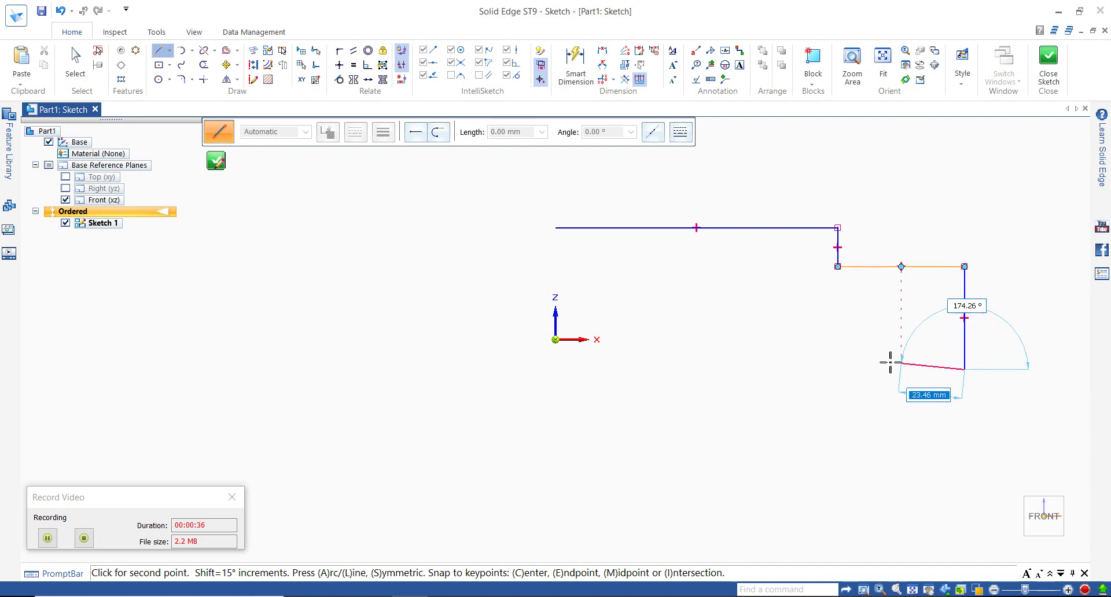
click(839, 371)
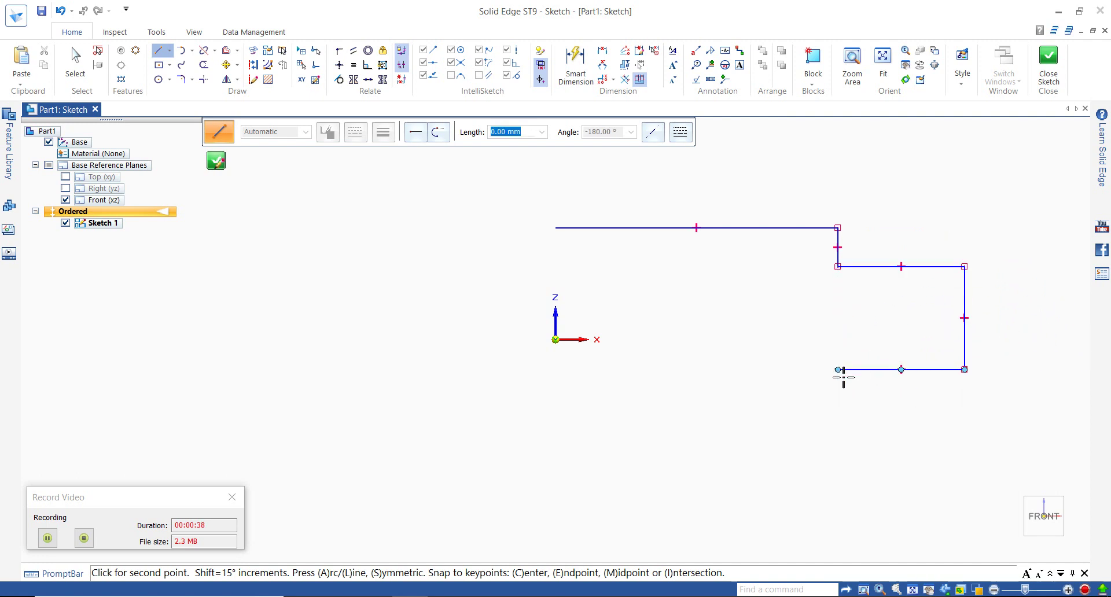
click(837, 411)
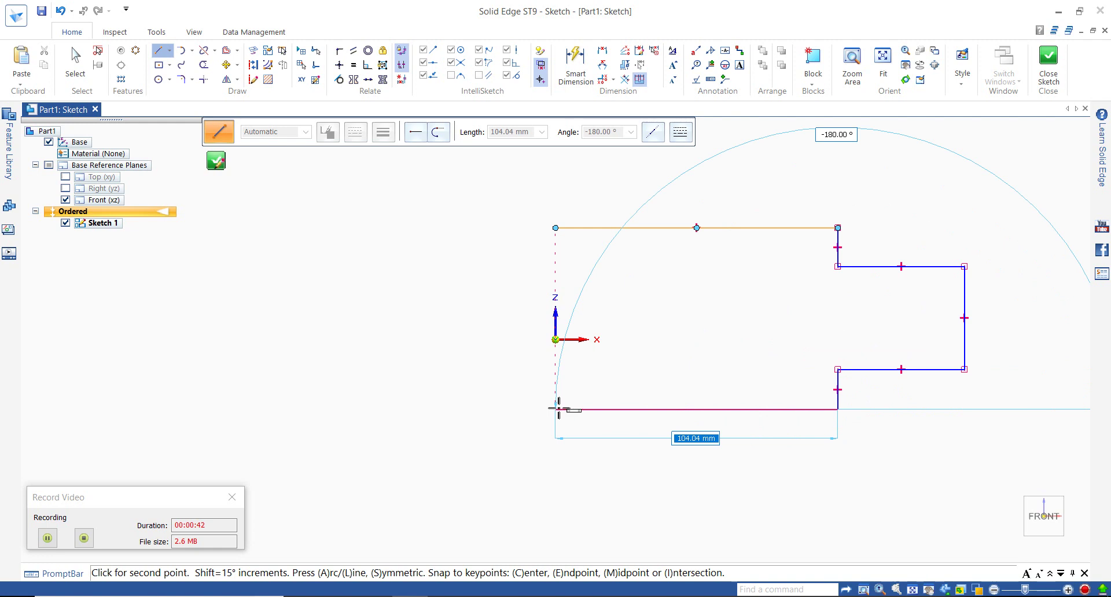
click(556, 409)
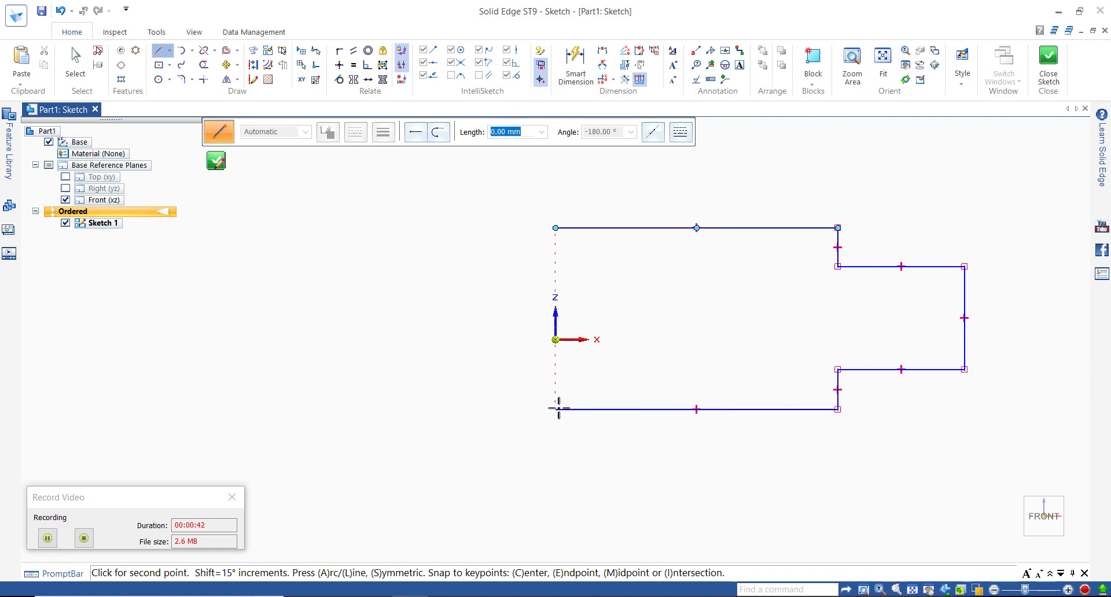
Step: Close the profile with an inner slot about 87 mm deep, open at the left and level with the tab's upper and lower edges
click(557, 370)
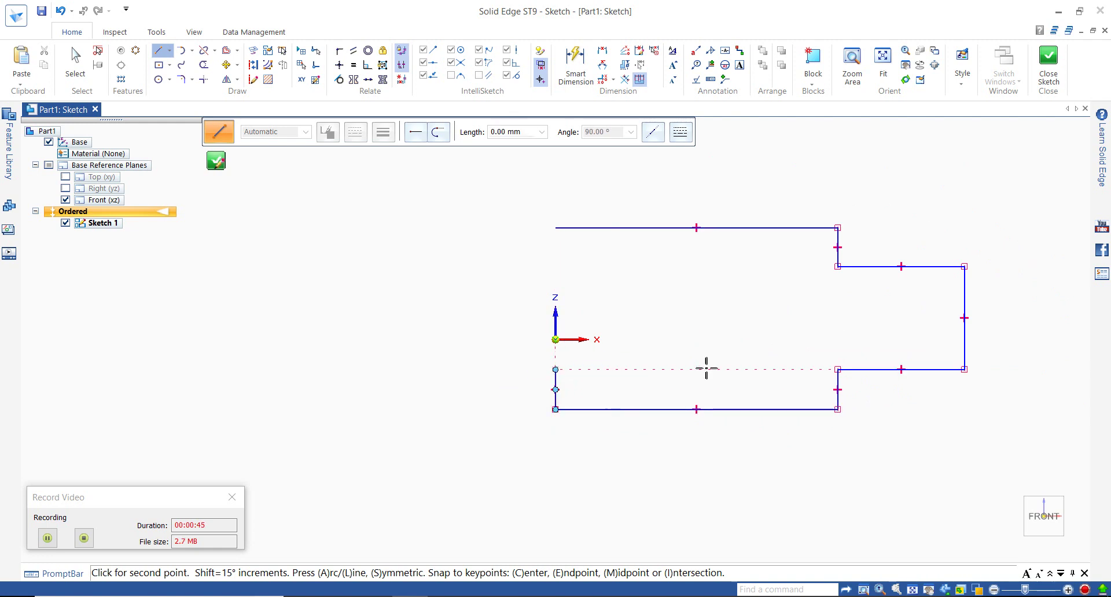
click(793, 370)
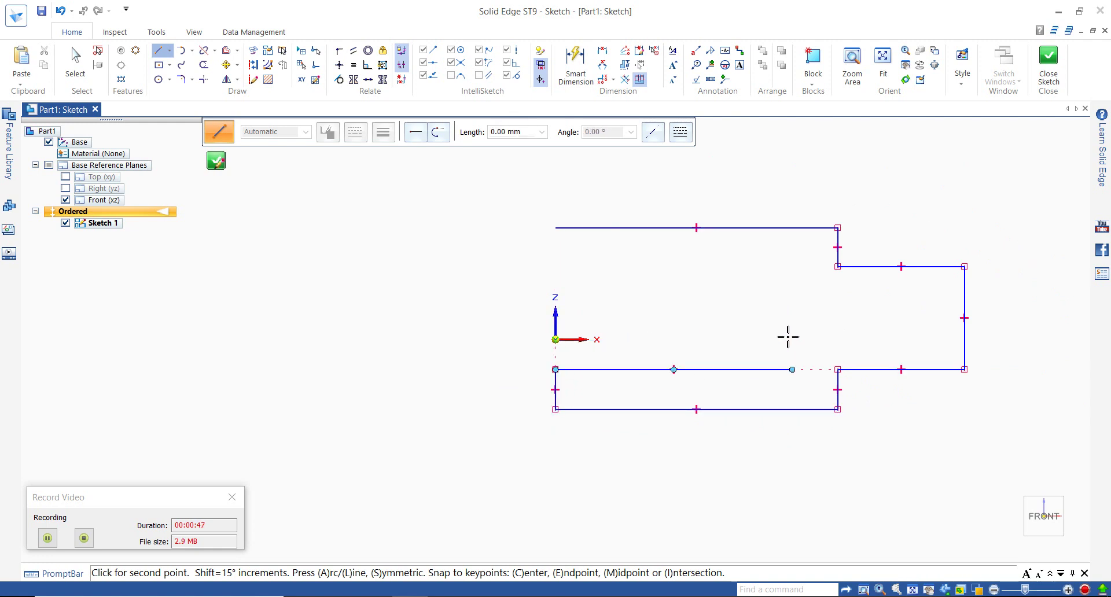
click(793, 268)
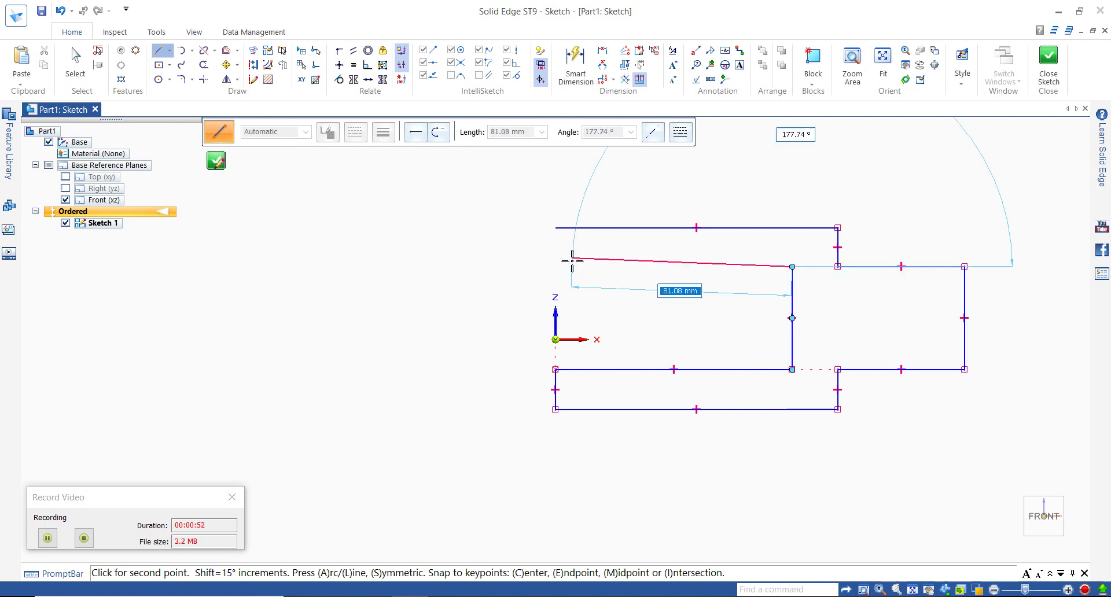
click(556, 267)
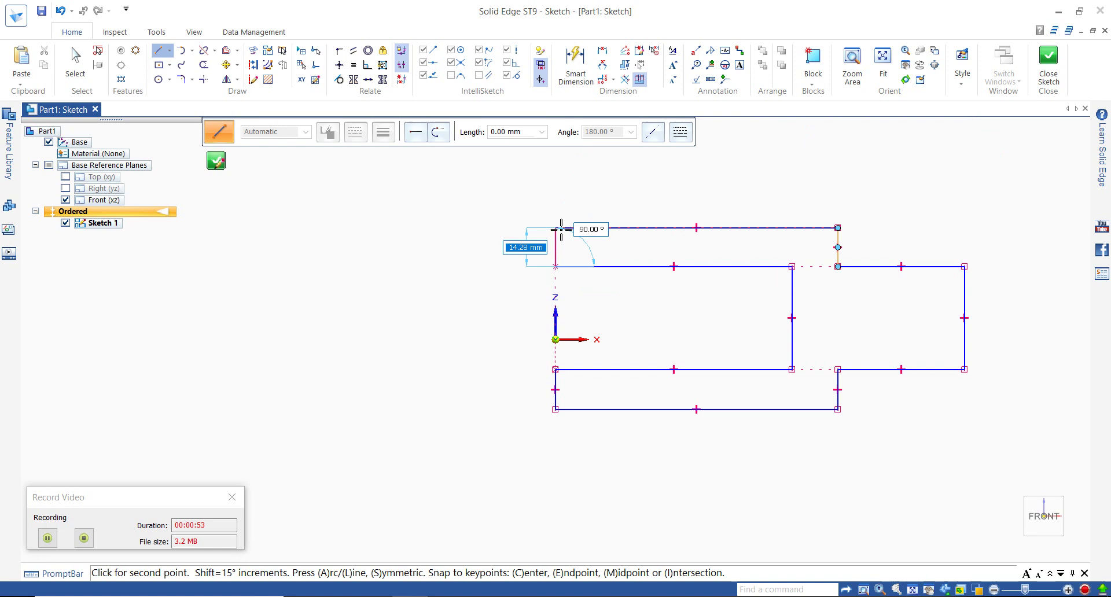
click(556, 228)
right_click(560, 234)
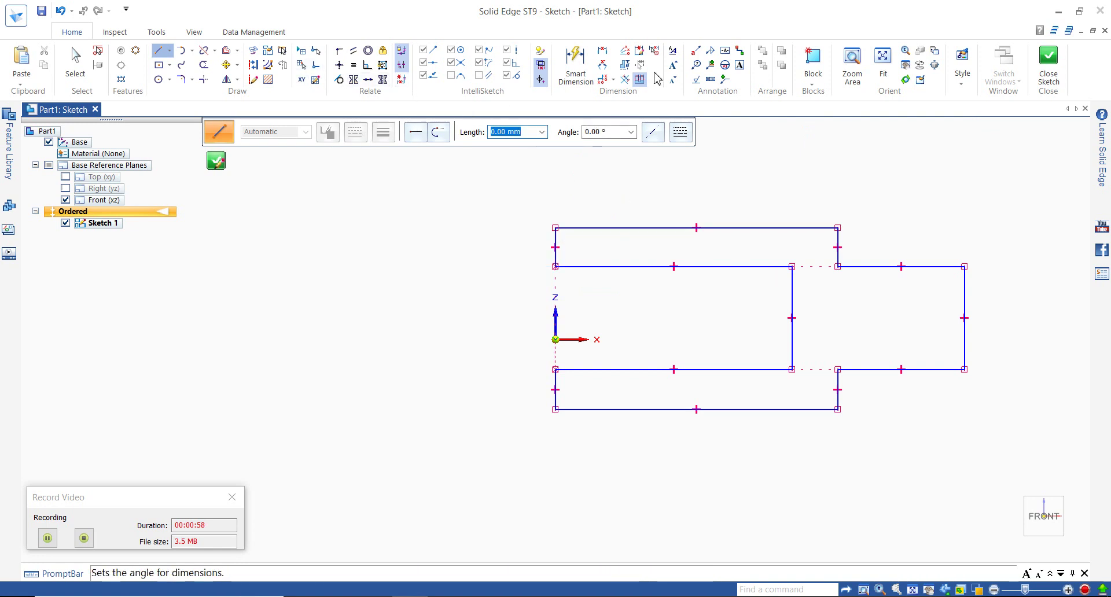
Step: Dimension the right tab's upper edge to 40 mm and its vertical end edge to 40 mm
click(576, 62)
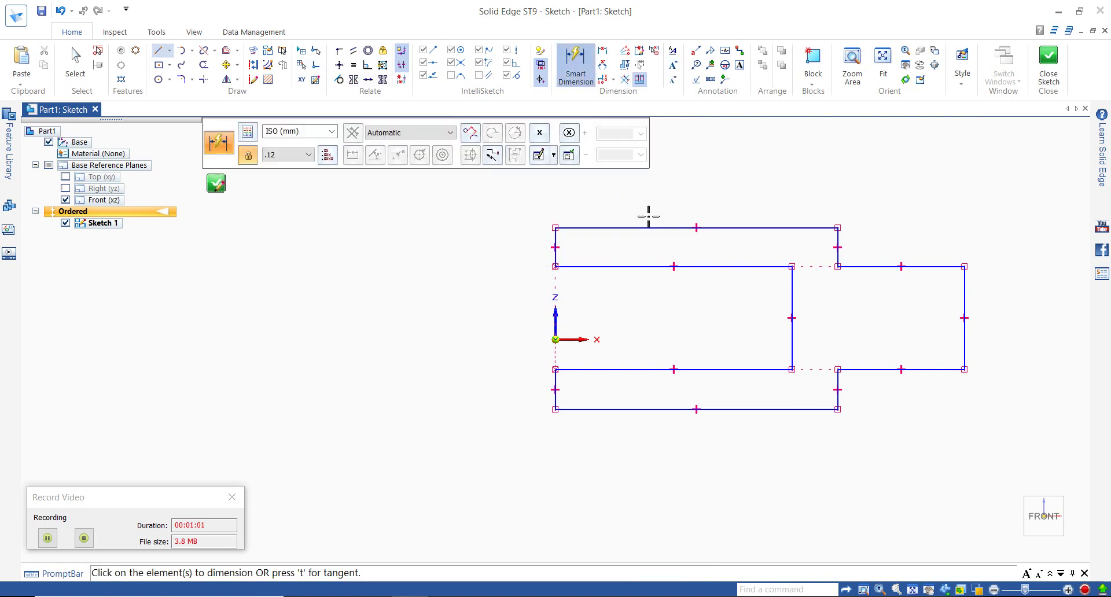
click(867, 267)
click(865, 177)
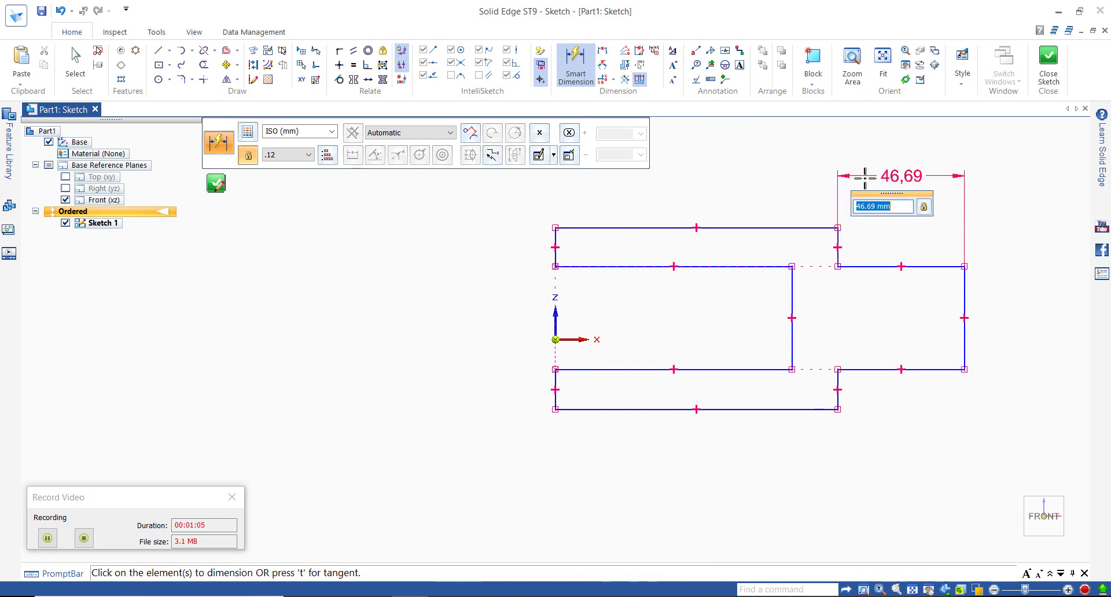
key(Return)
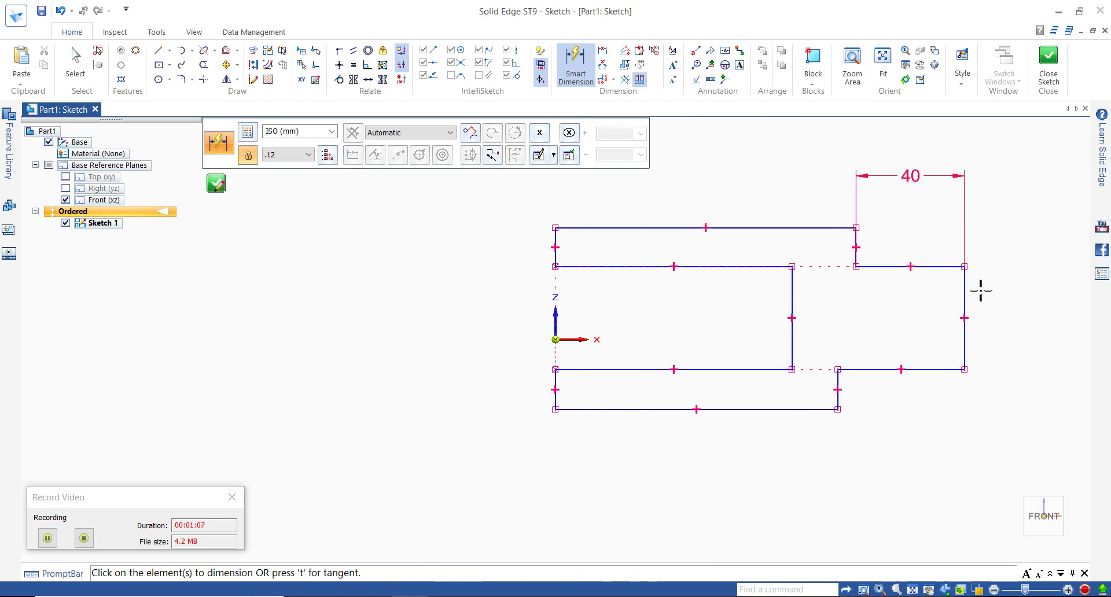
click(965, 296)
click(1010, 296)
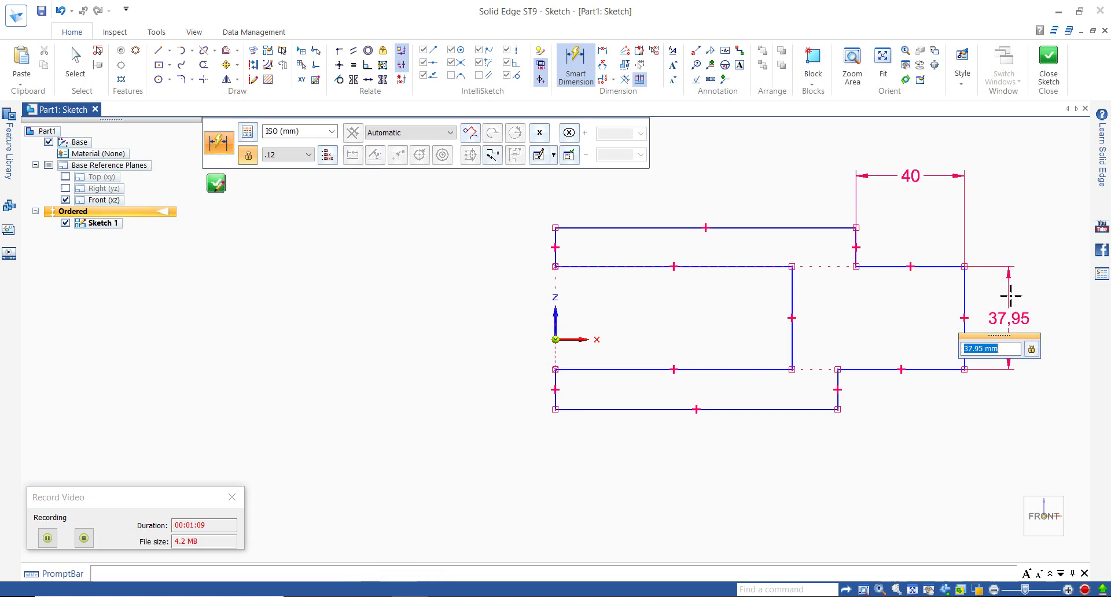
key(Return)
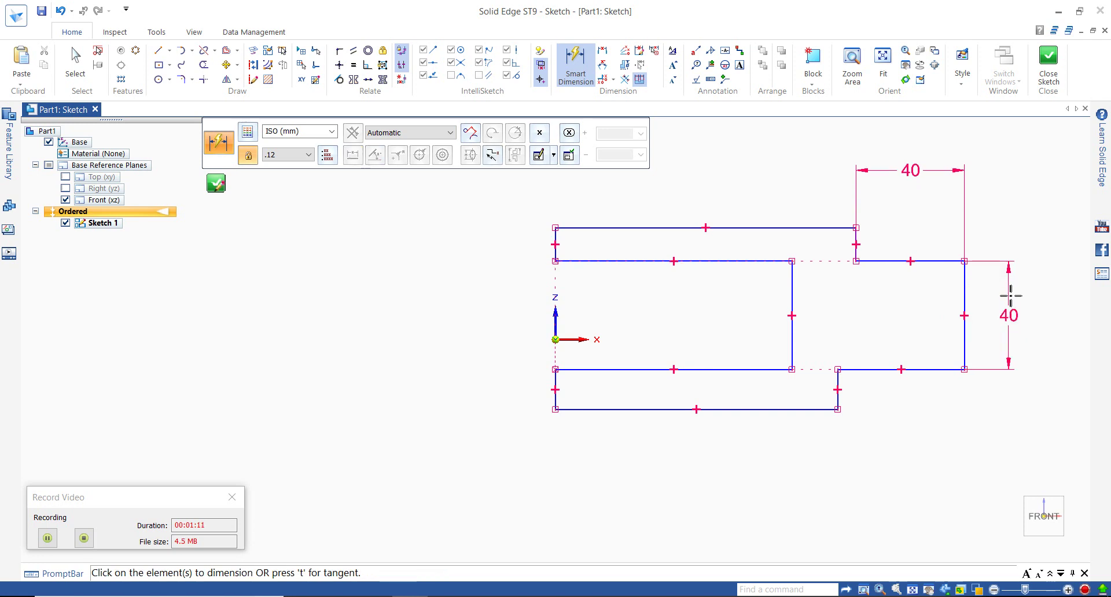
Step: Dimension the short left end edge of the upper arm to 12 mm
click(558, 240)
click(474, 248)
text(1)
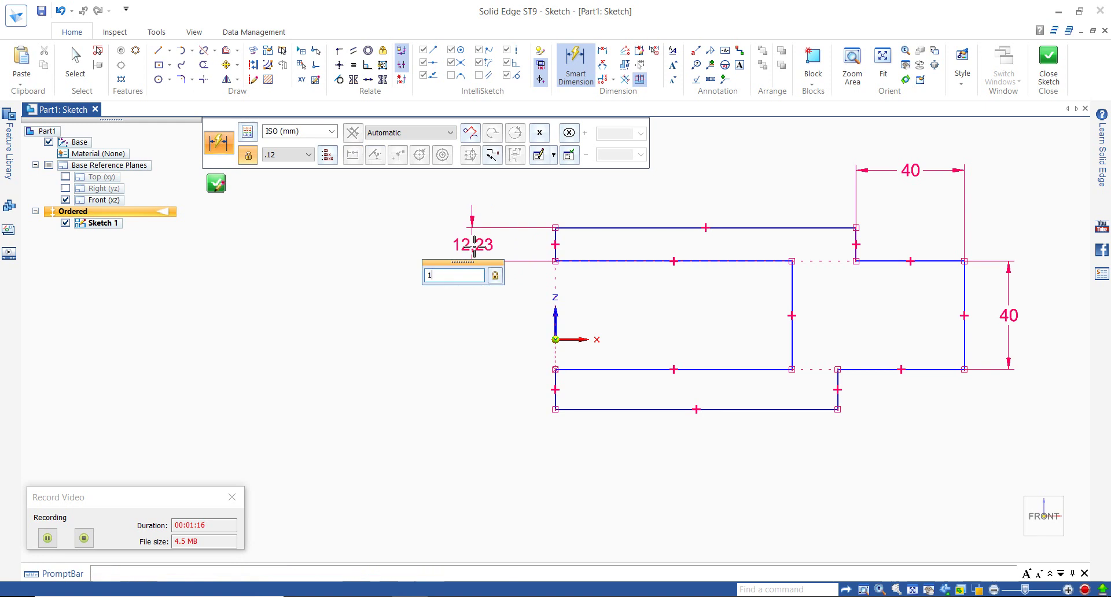
text(2)
key(Return)
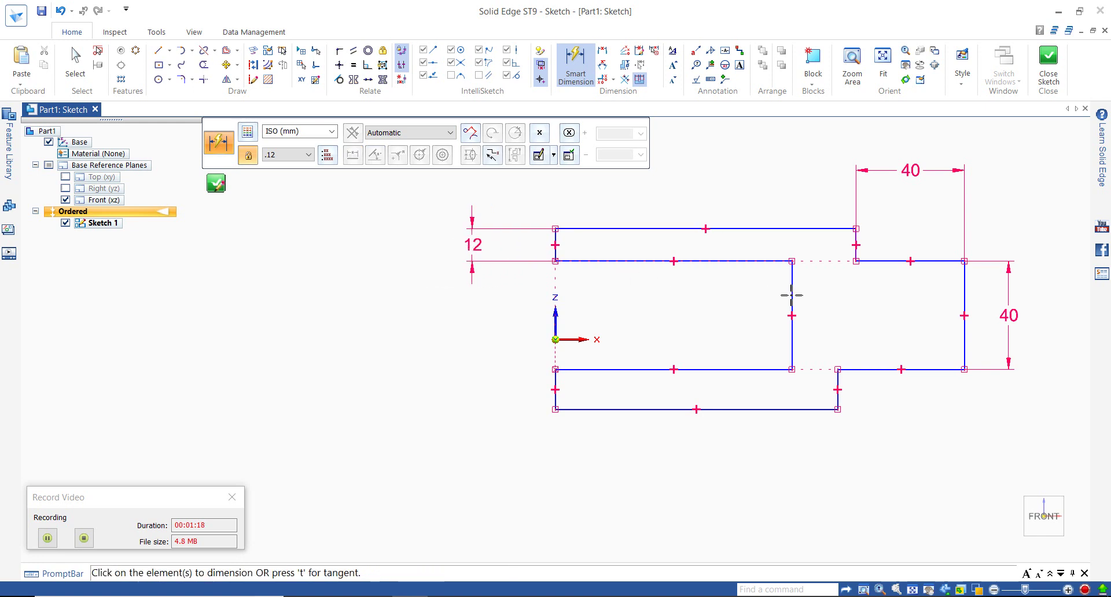
click(792, 296)
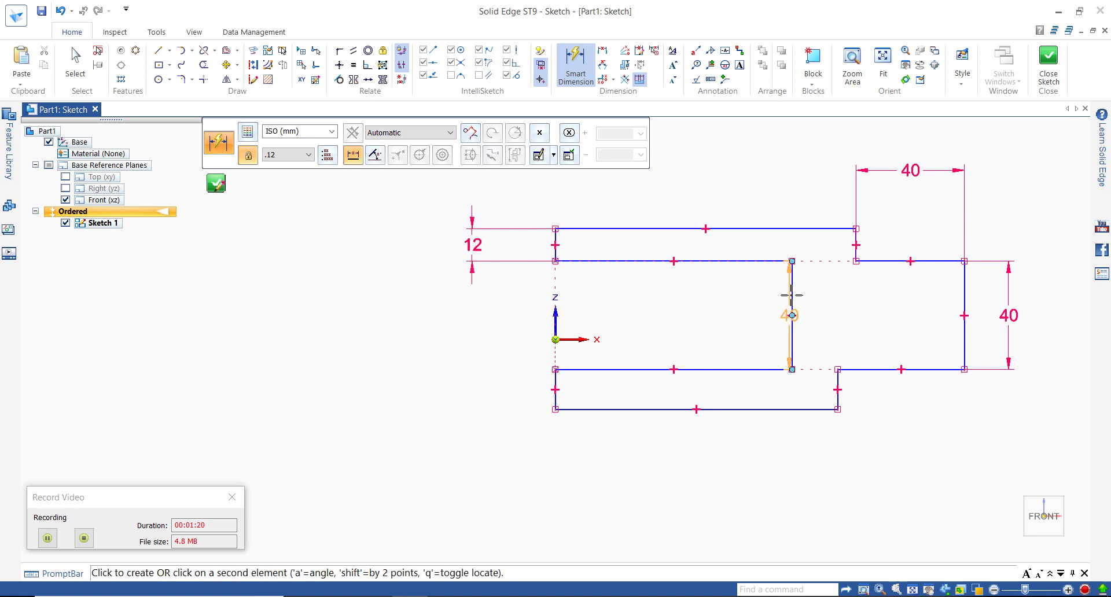
key(Escape)
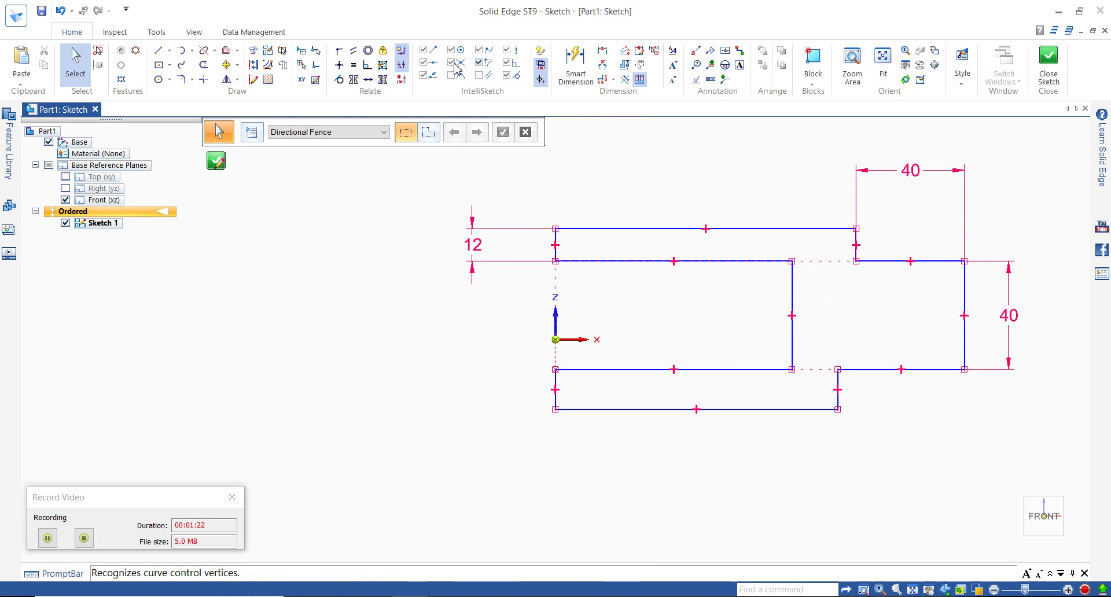
Step: Apply Equal relations between the slot's and tab's vertical end edges, and between the left end edges of the two arms
click(354, 65)
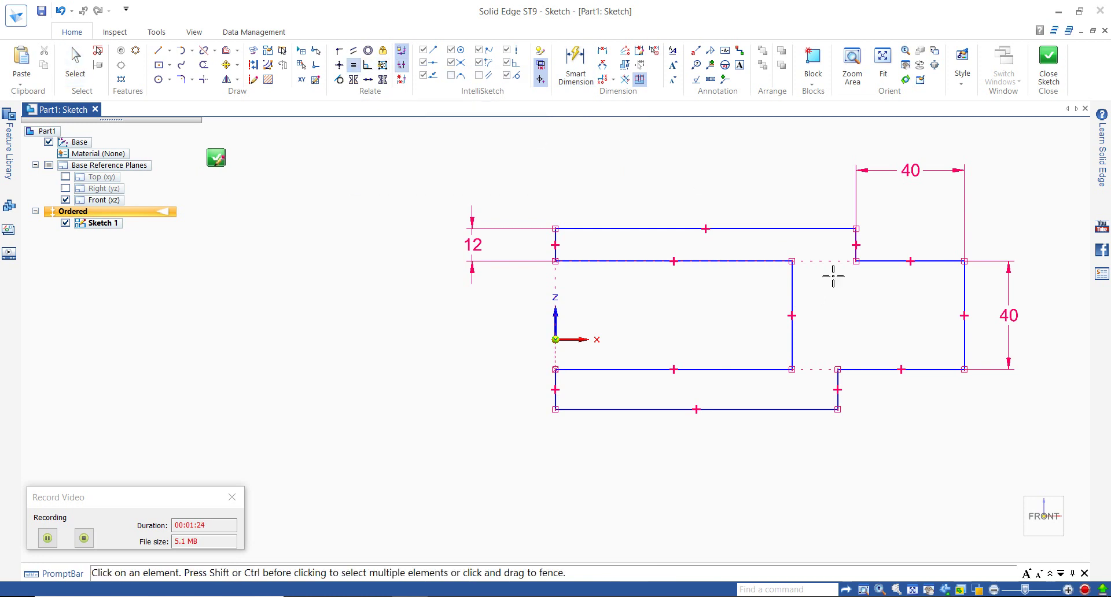
click(793, 287)
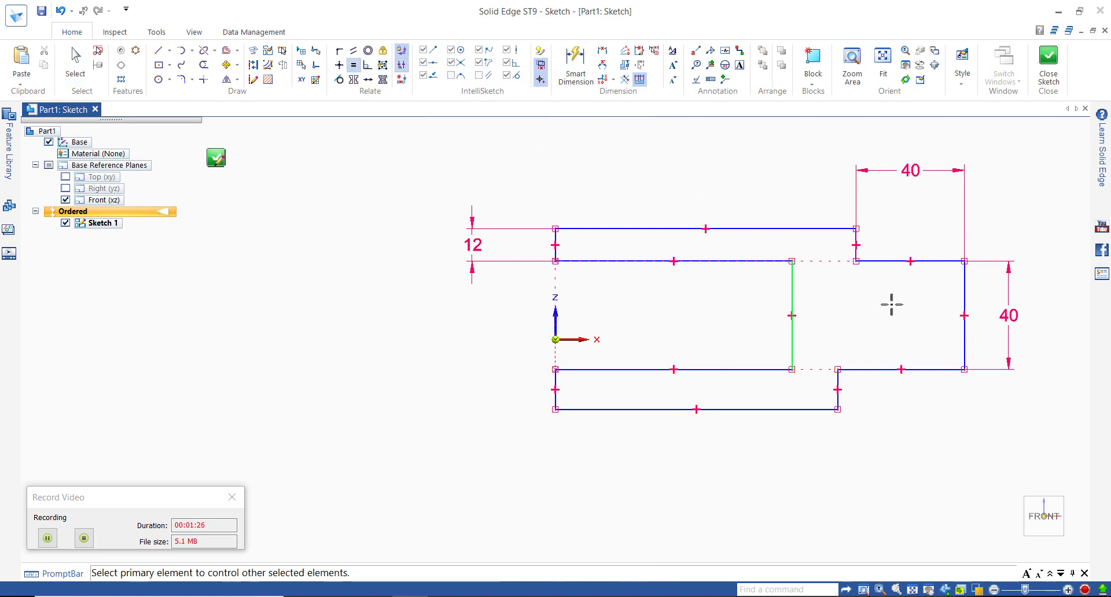
click(965, 304)
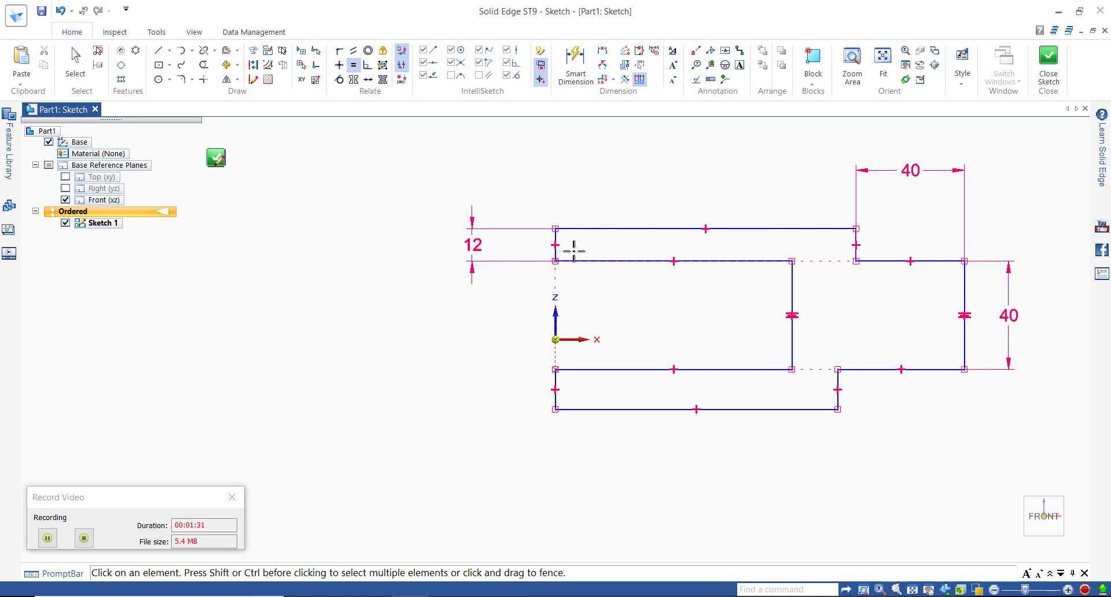
click(555, 246)
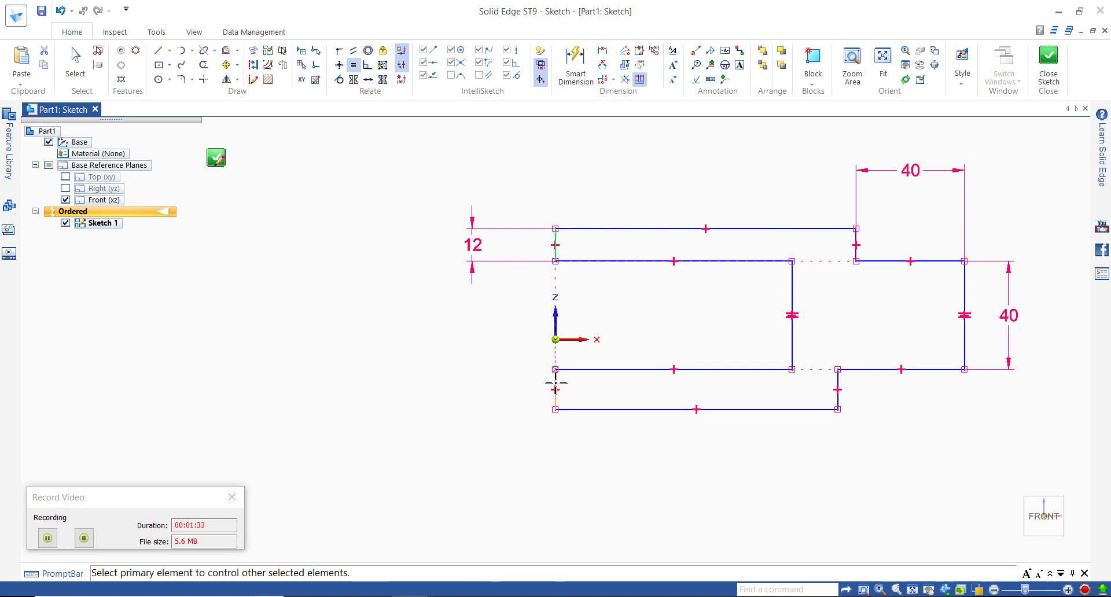
click(556, 385)
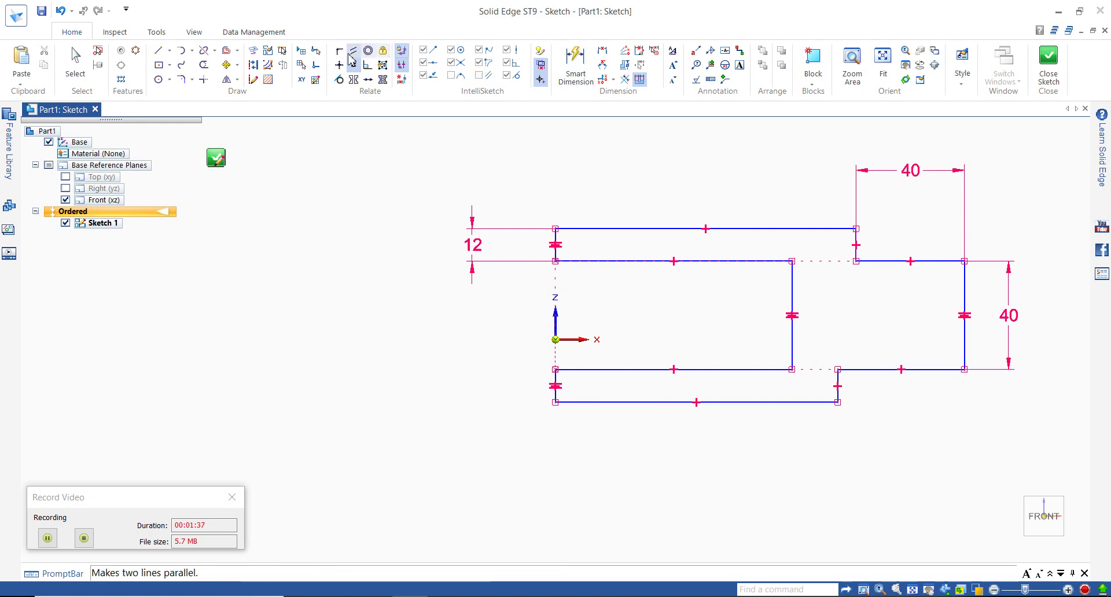
Step: Dimension the upper arm's long top edge to 150 mm
click(575, 60)
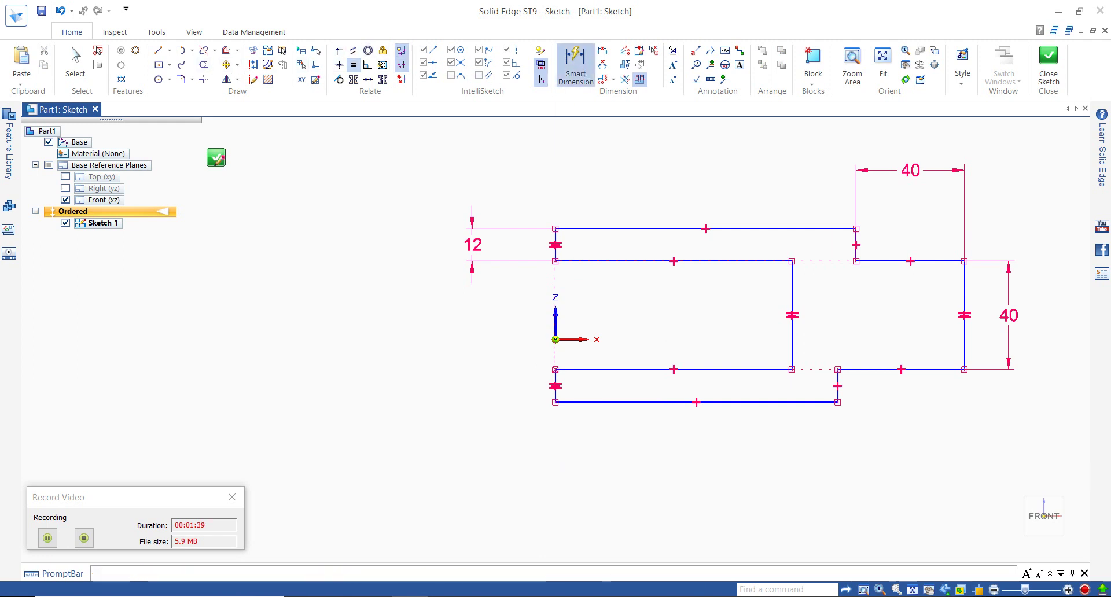
click(633, 229)
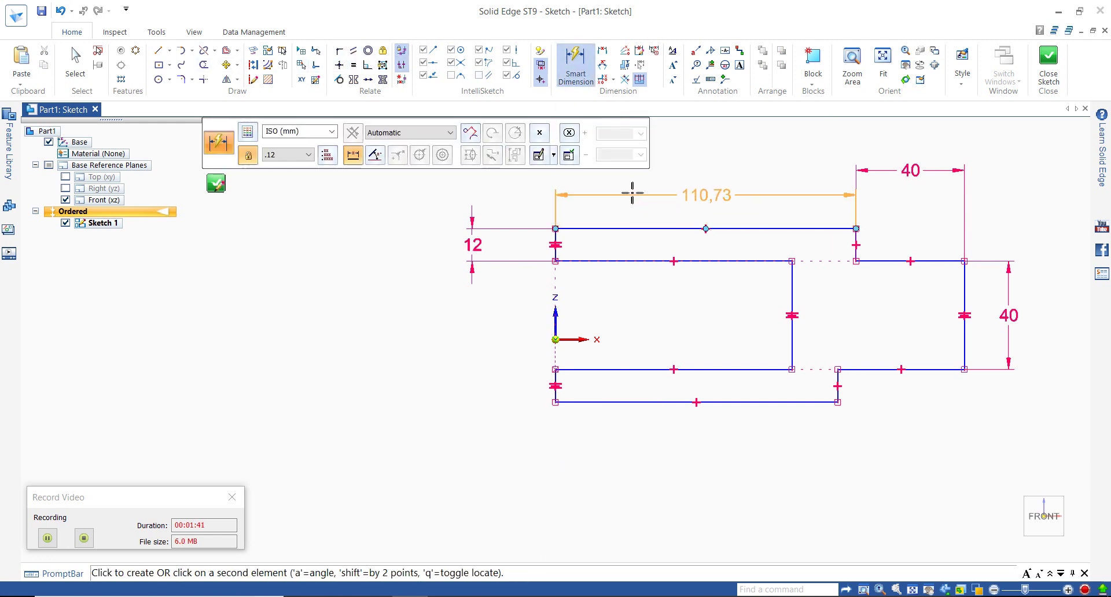
click(633, 190)
text(150)
key(Return)
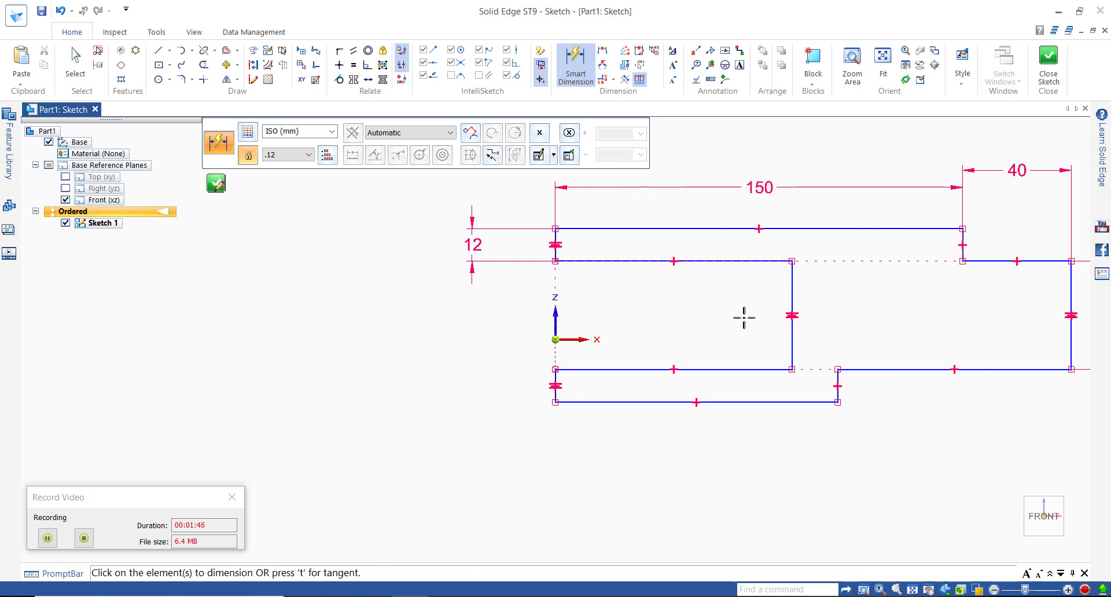
Step: Dimension the slot's lower horizontal edge to 125 mm
click(689, 369)
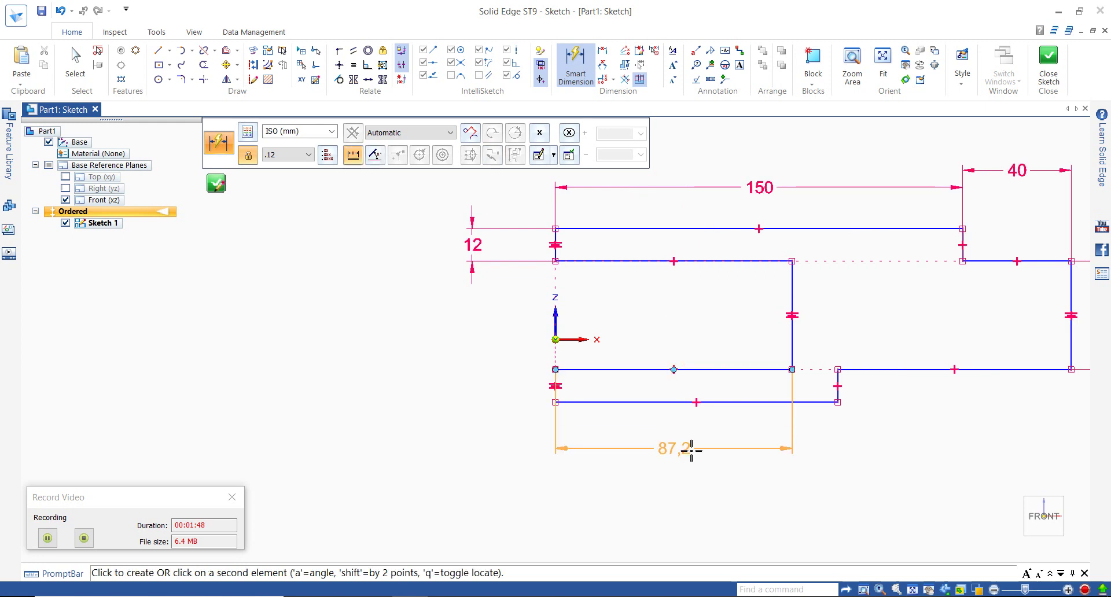
click(692, 449)
text(12)
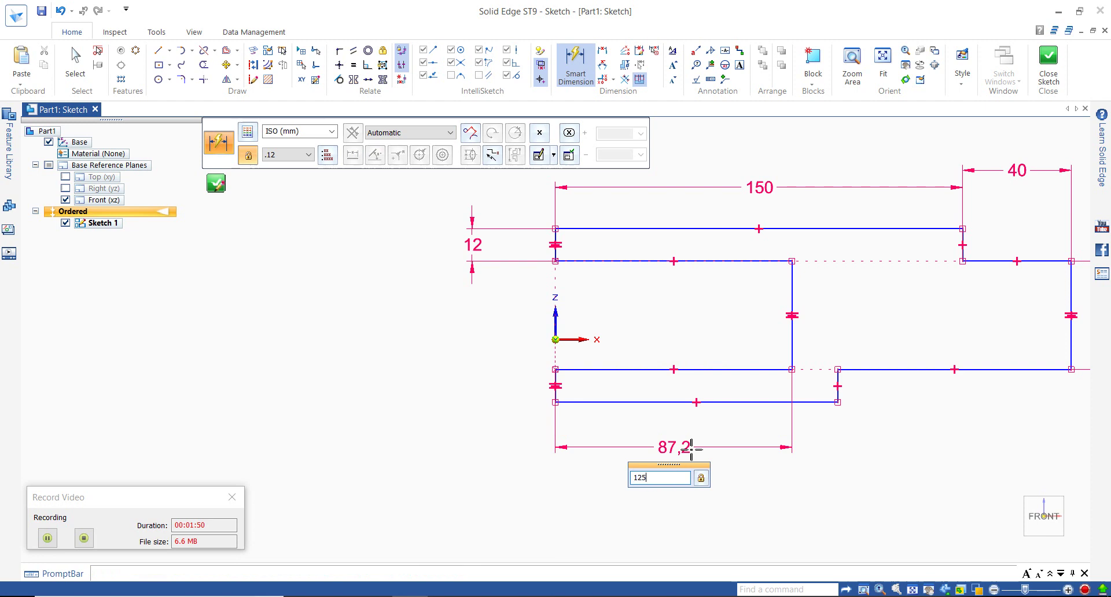
text(5)
key(Return)
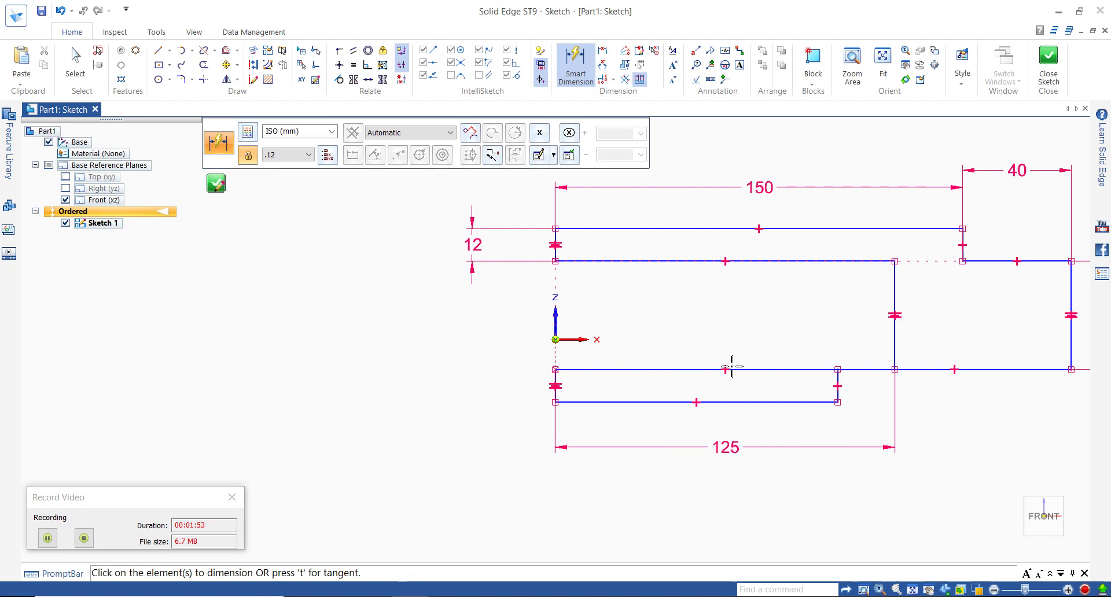
Step: Apply Equal relations between the two arms' long outer edges, and between the slot's upper and lower horizontal edges
click(354, 65)
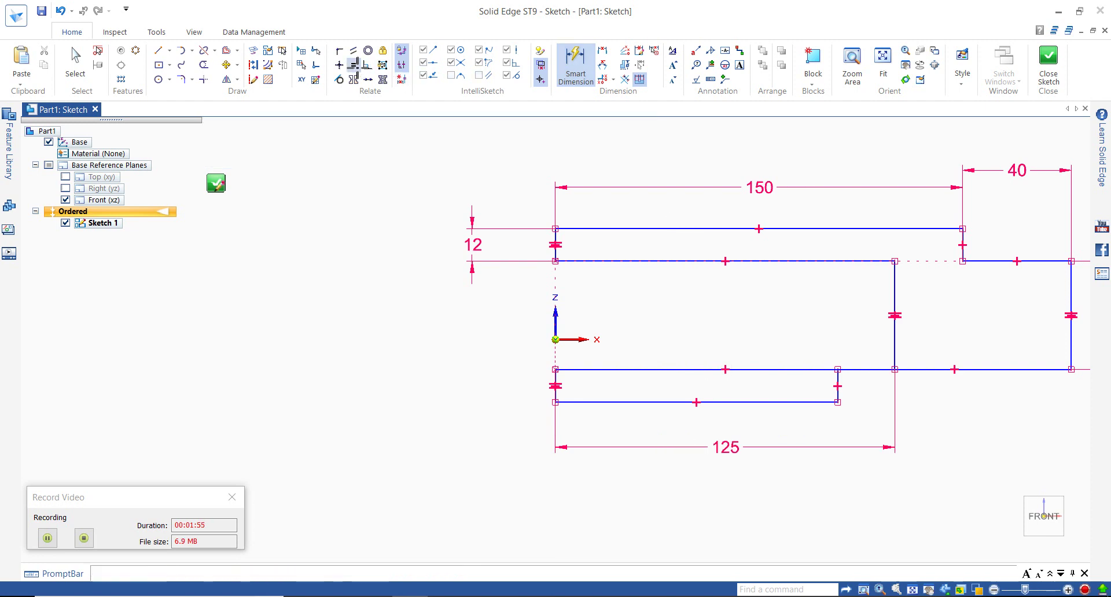
click(612, 228)
click(630, 403)
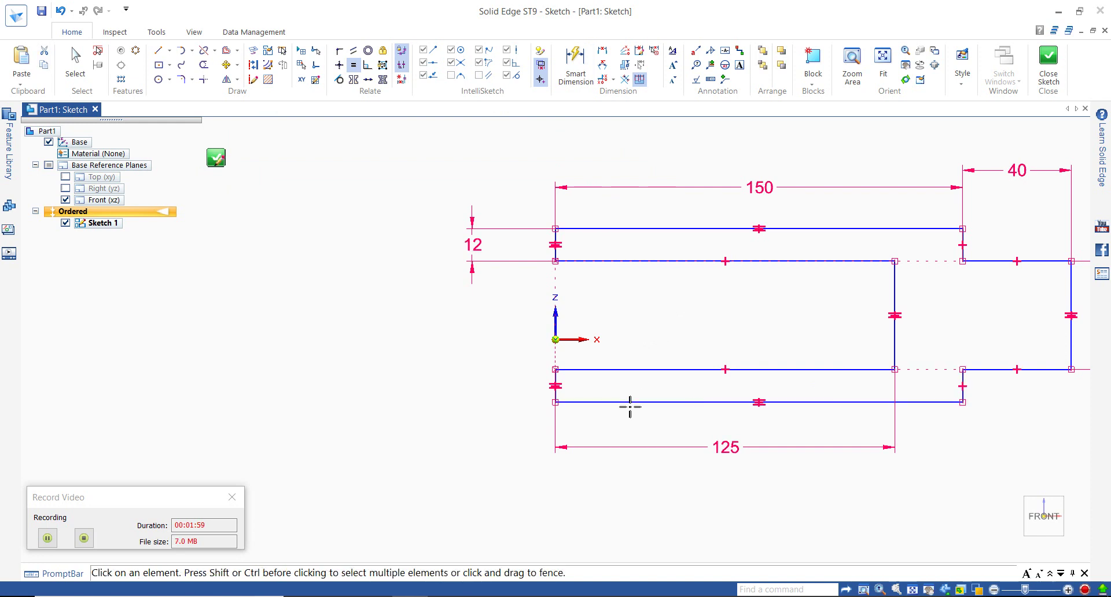
click(648, 370)
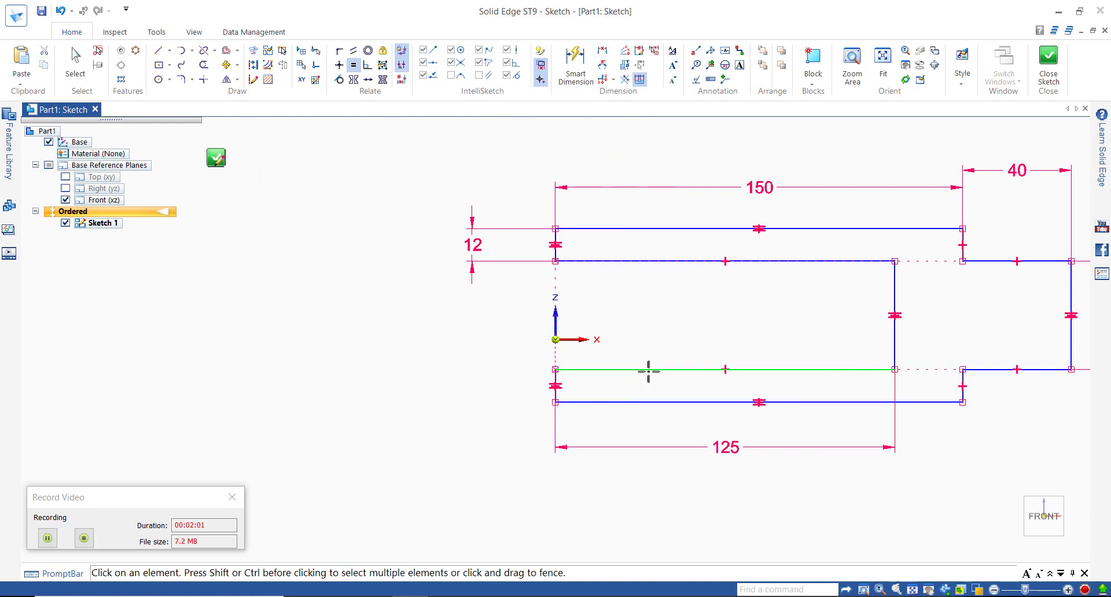
click(661, 262)
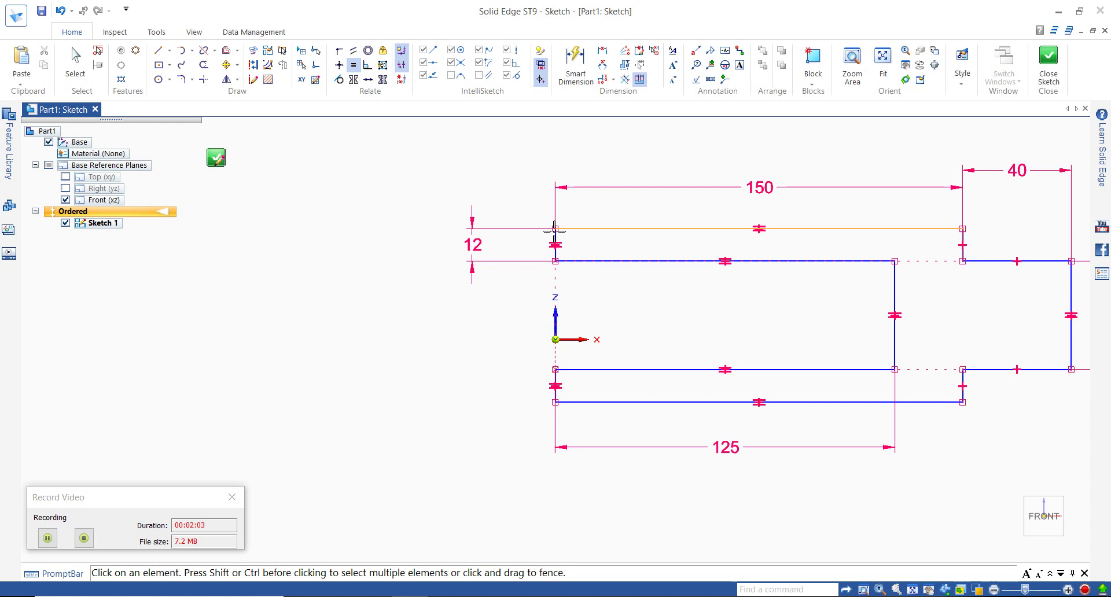
Step: Apply a Collinear relation between the Z axis and the upper arm's short left end edge
click(369, 82)
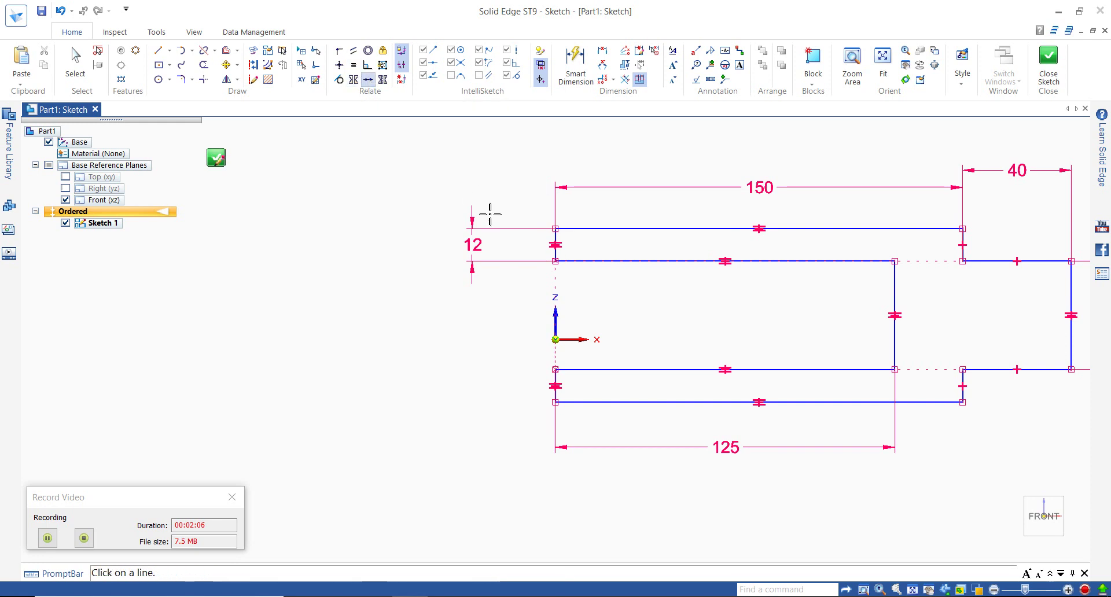
click(556, 322)
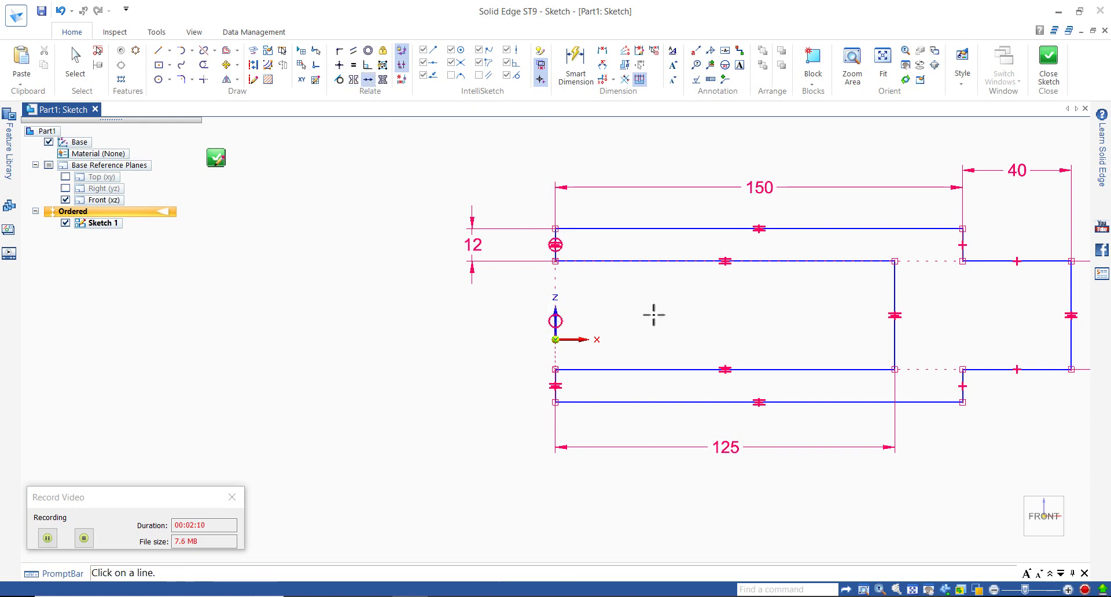
key(Escape)
click(166, 538)
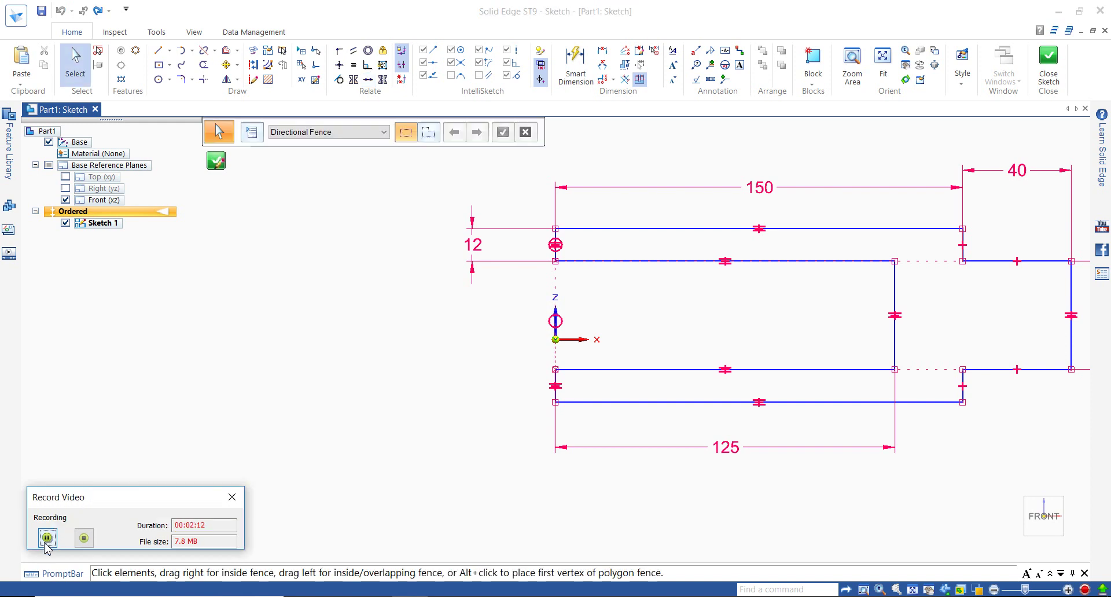
Step: Make the two arms' long outer edges symmetric about the X axis, and finish the profile sketch
click(354, 79)
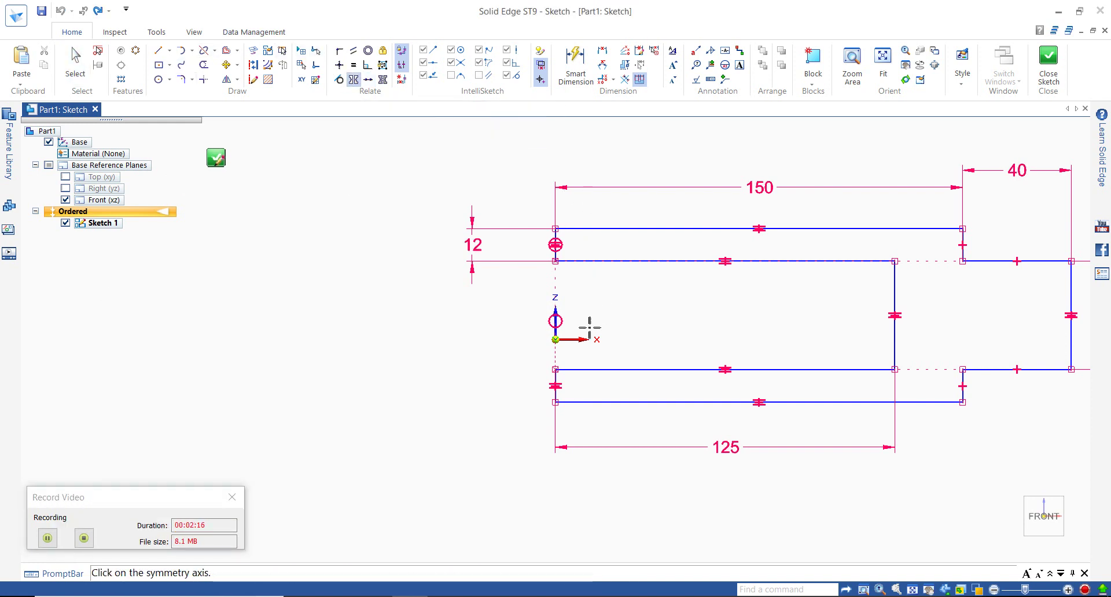
click(578, 340)
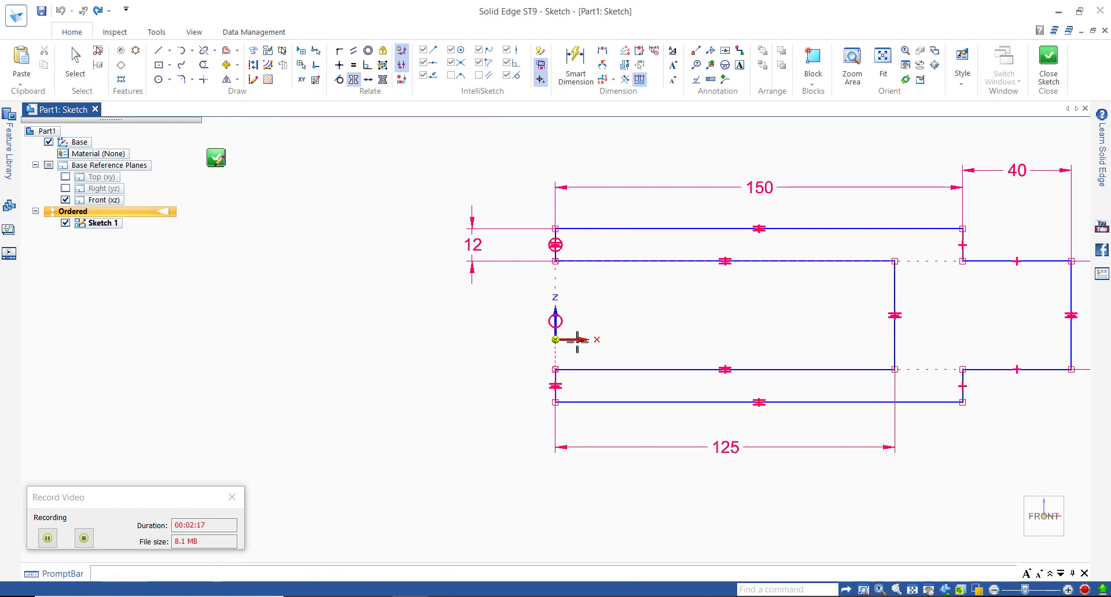
click(598, 229)
click(586, 405)
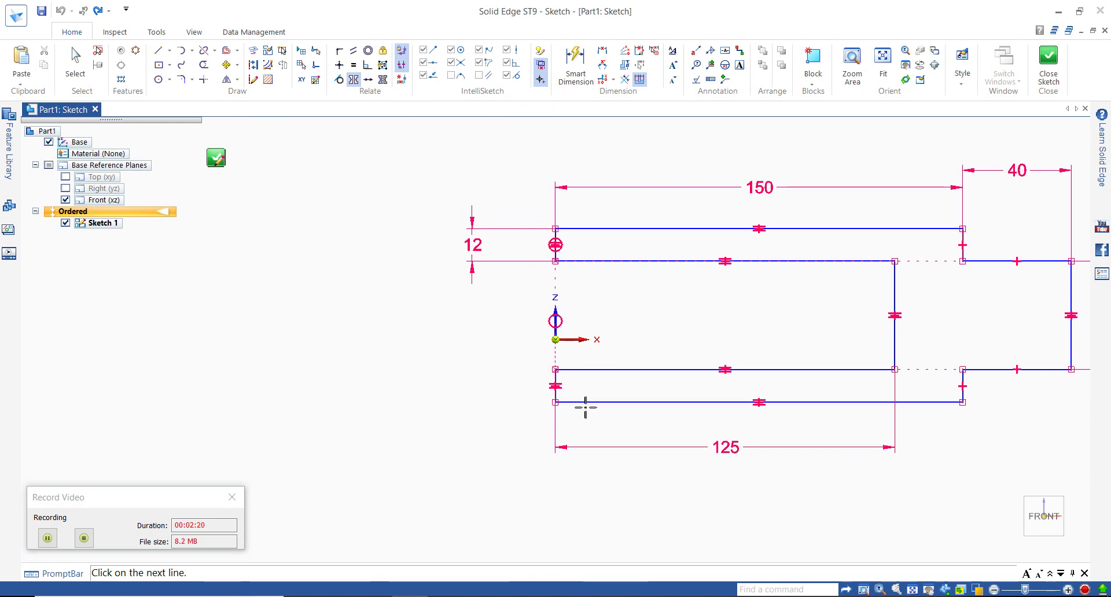
click(1042, 69)
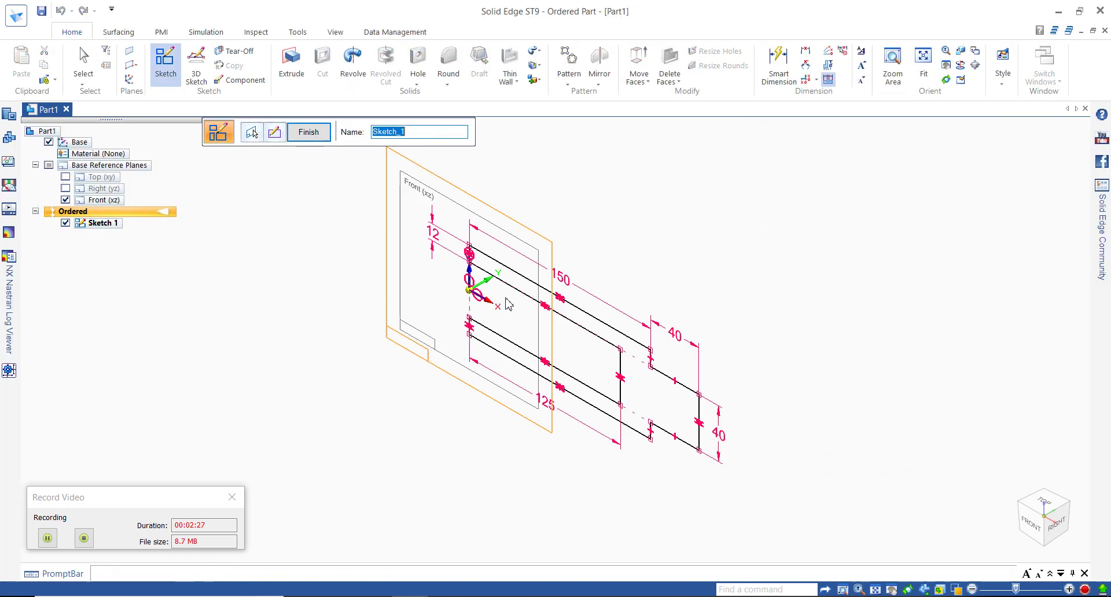
click(308, 132)
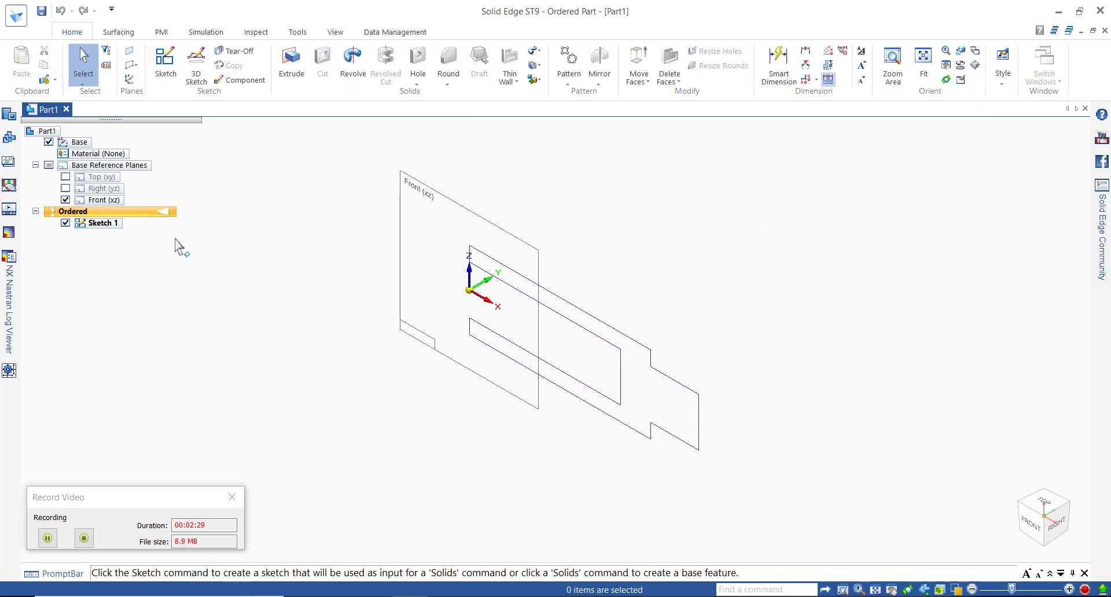
Step: Extrude the existing slotted profile sketch symmetrically to a total depth of 40 mm
click(291, 63)
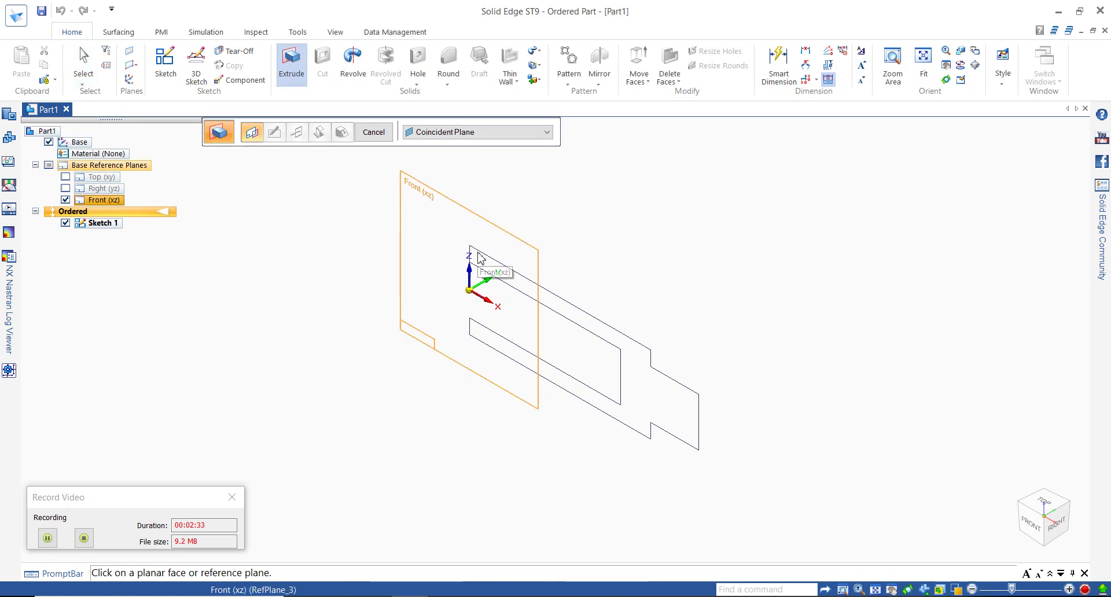
click(486, 133)
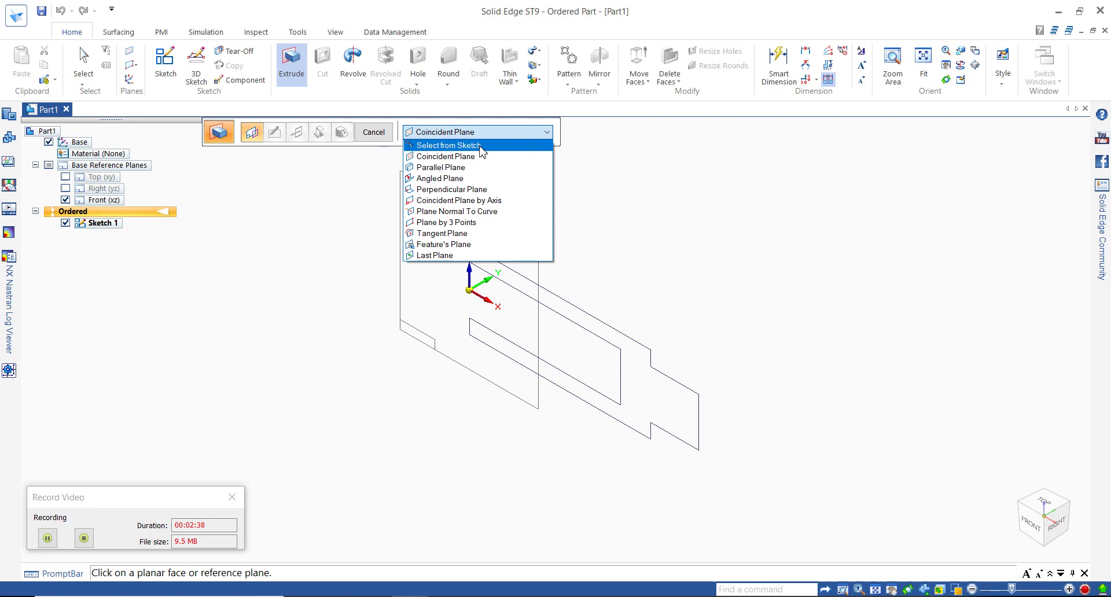
click(448, 146)
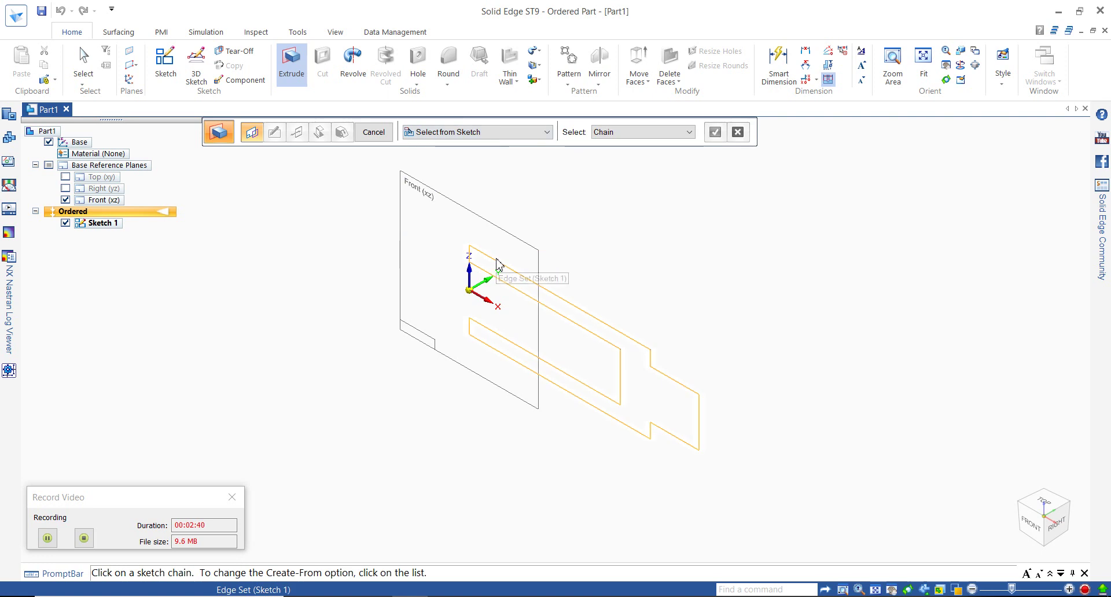
click(499, 264)
right_click(498, 261)
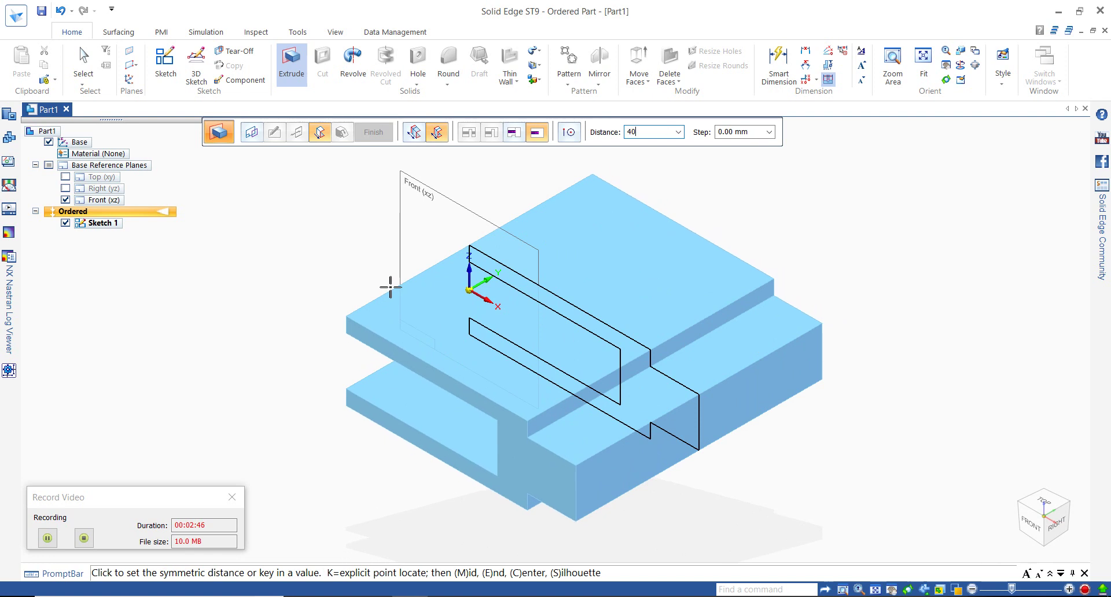
key(Return)
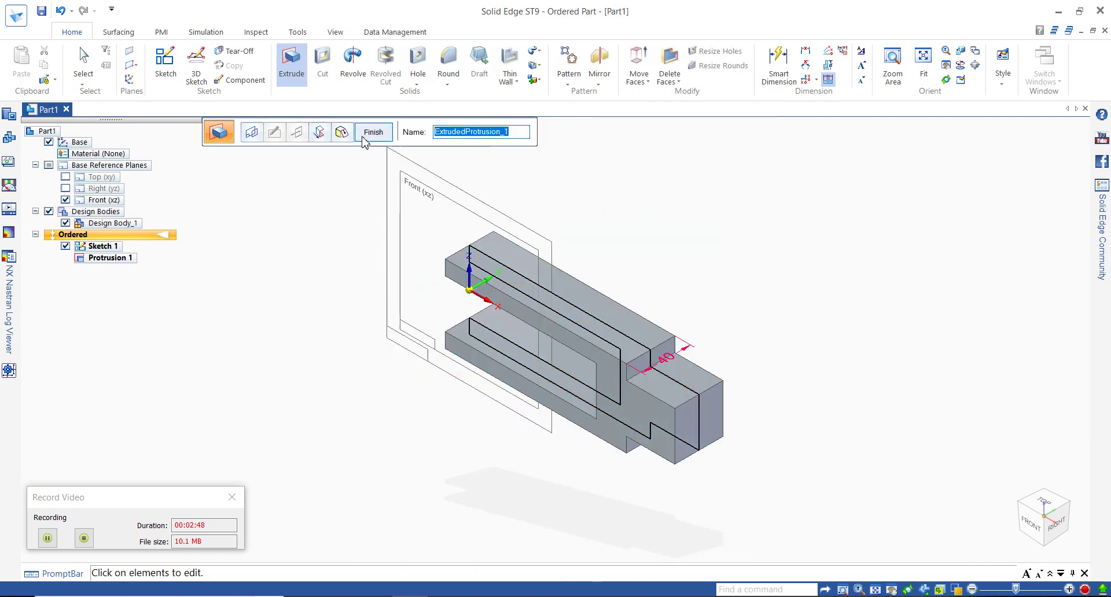
click(364, 137)
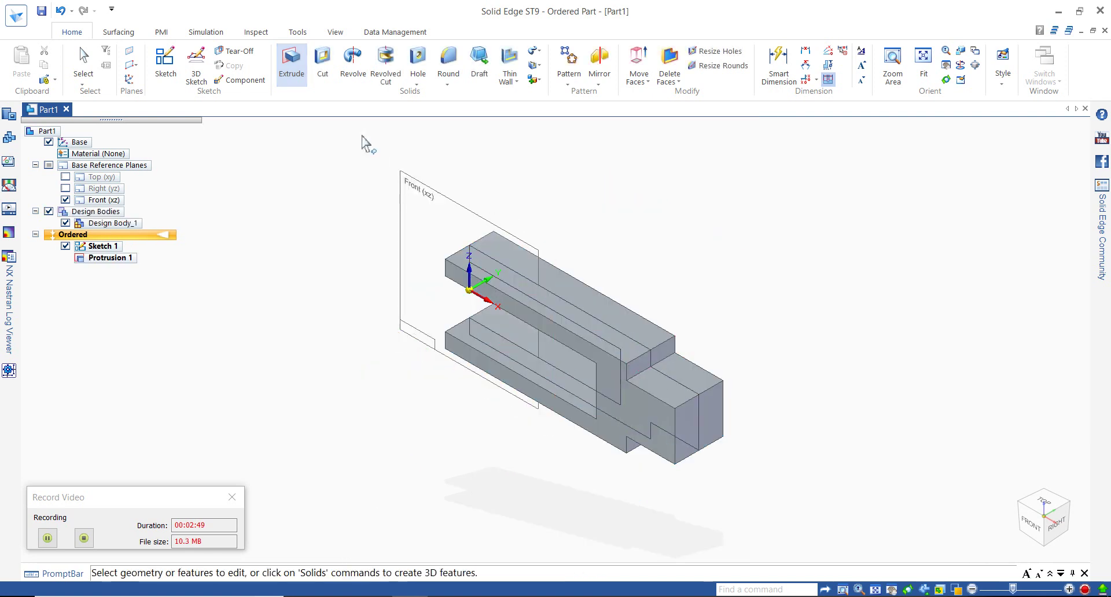
Step: Hide the profile sketch and the Front reference plane
click(66, 246)
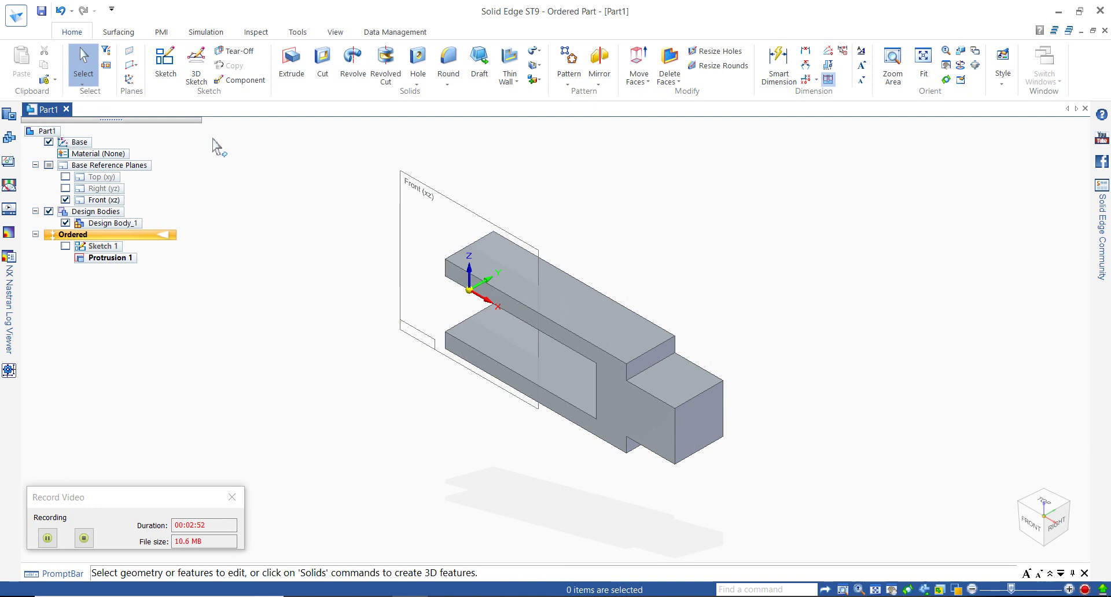
click(67, 201)
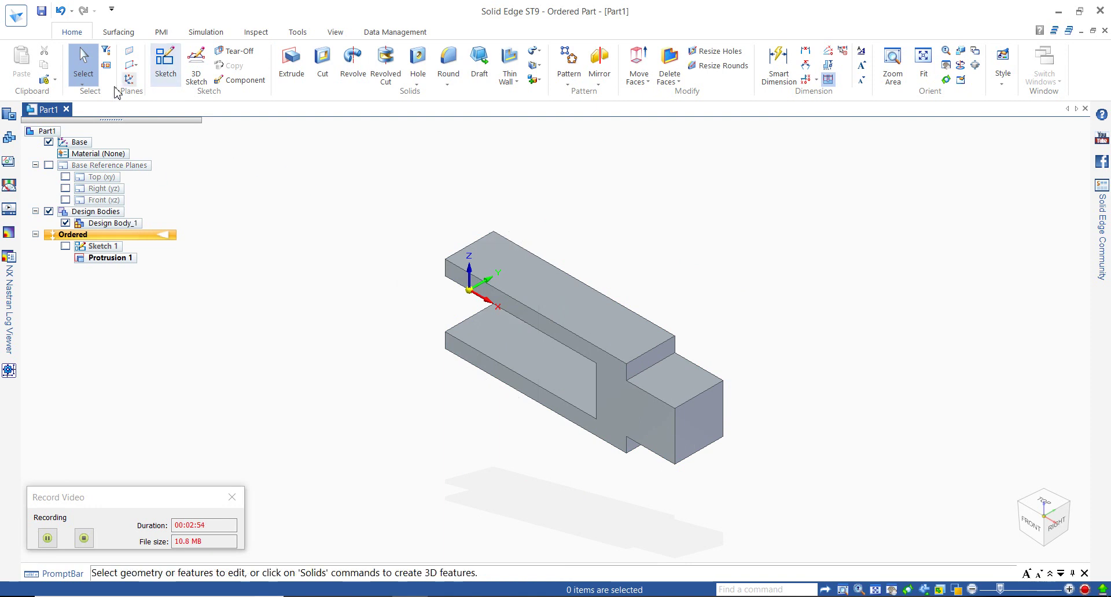
Step: Start a Cut on the upper arm's top face and sketch a rectangle about 45 by 12 mm, its lower edge level with the origin
click(165, 79)
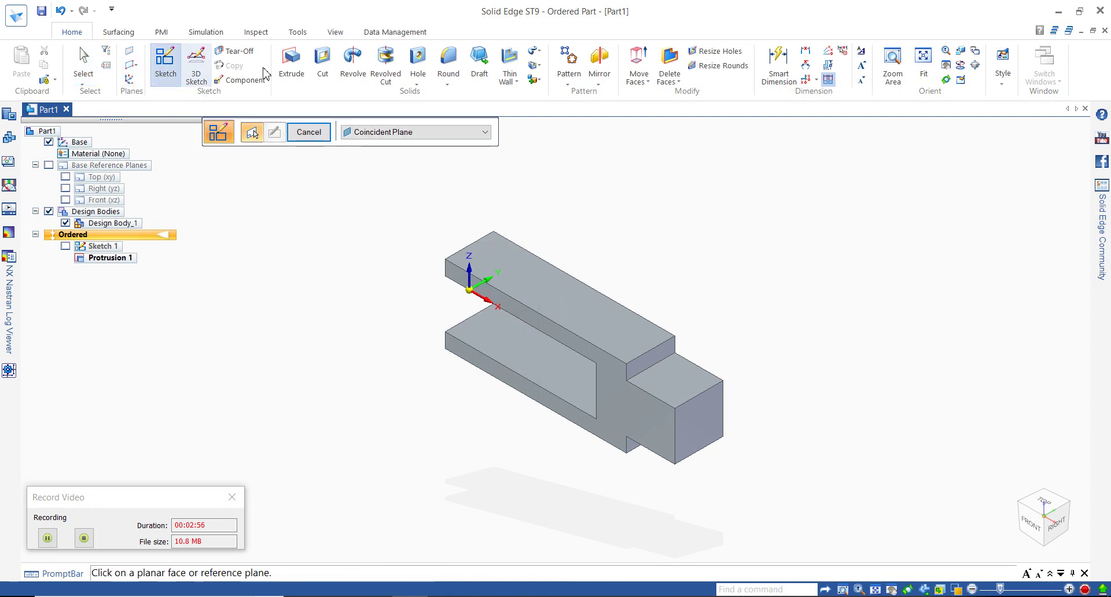
click(323, 70)
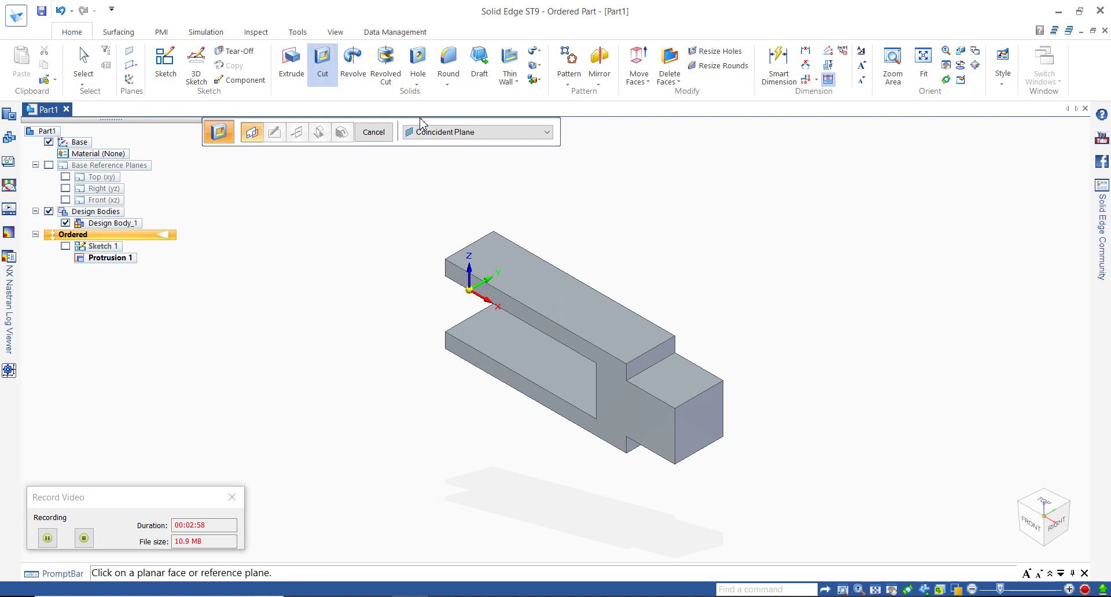
click(527, 284)
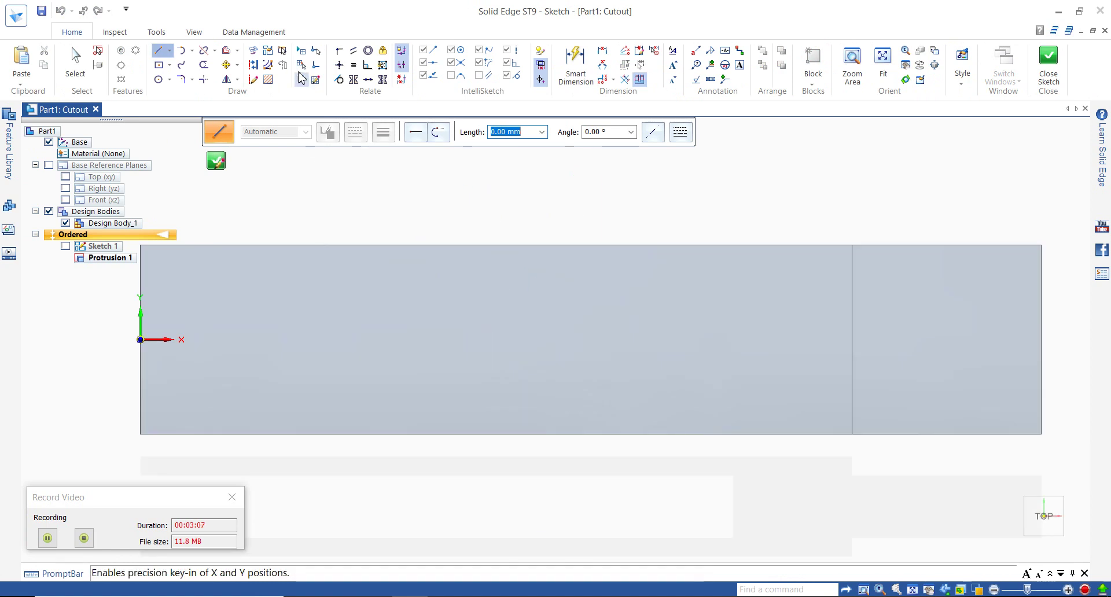
click(160, 67)
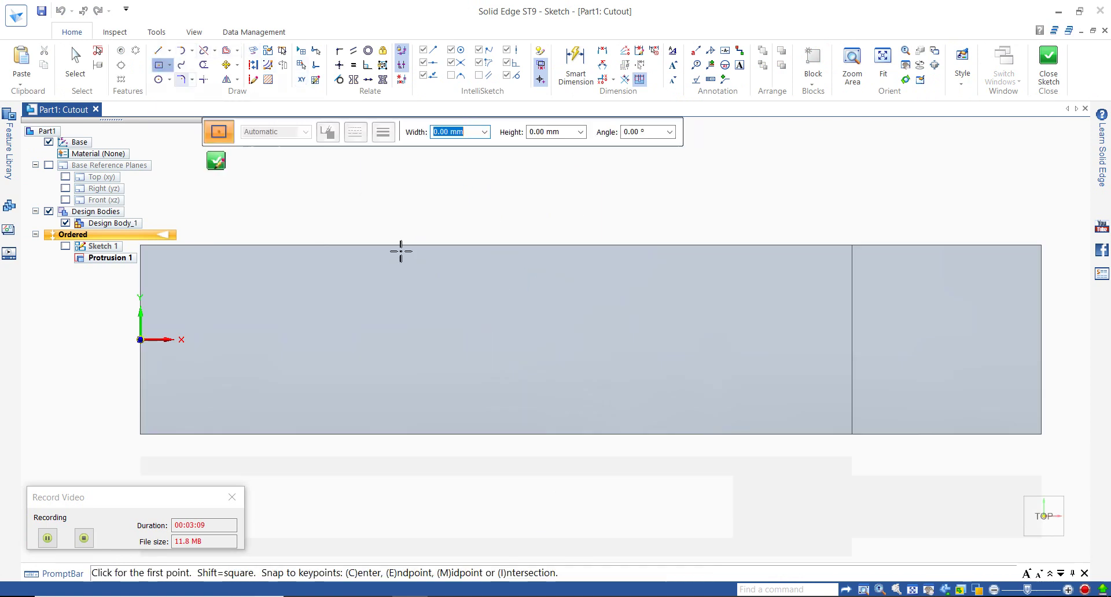
click(391, 314)
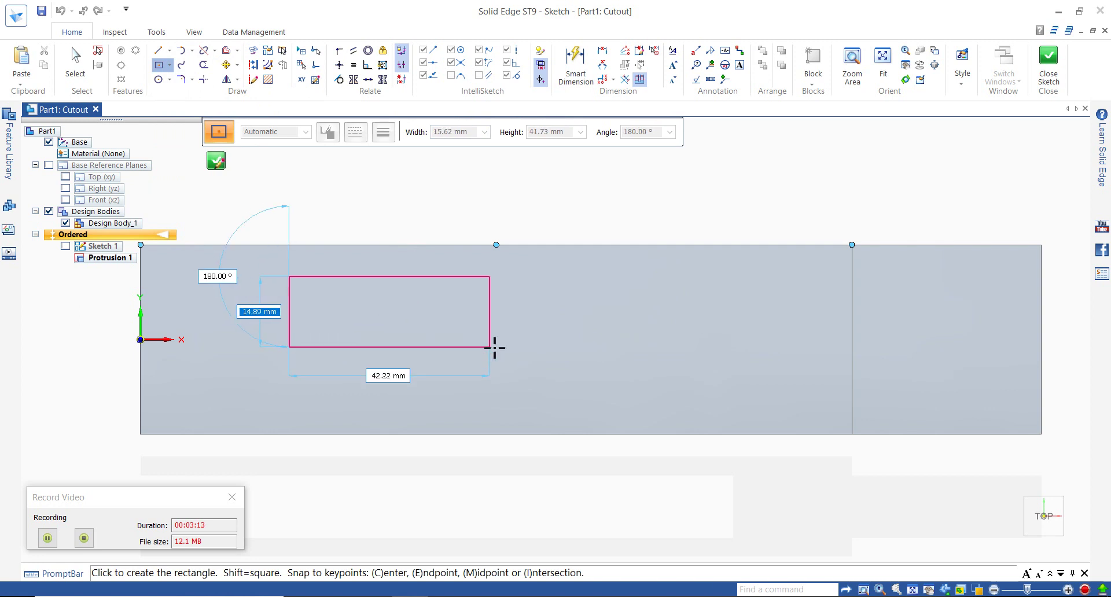
click(496, 340)
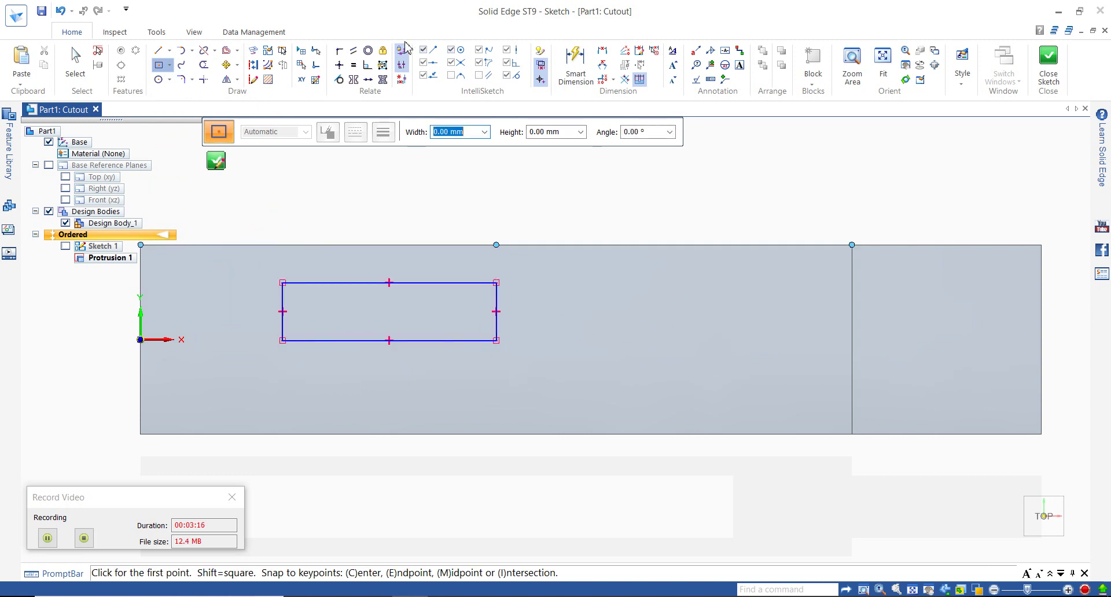
Step: Dimension the rectangle's horizontal length to 34 mm
click(576, 62)
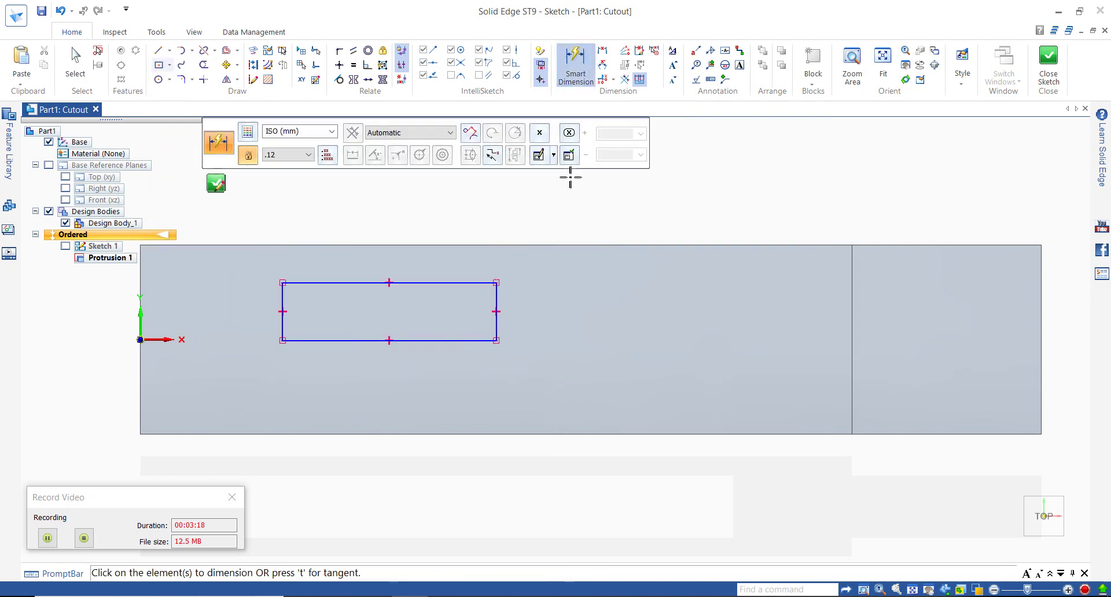
click(404, 282)
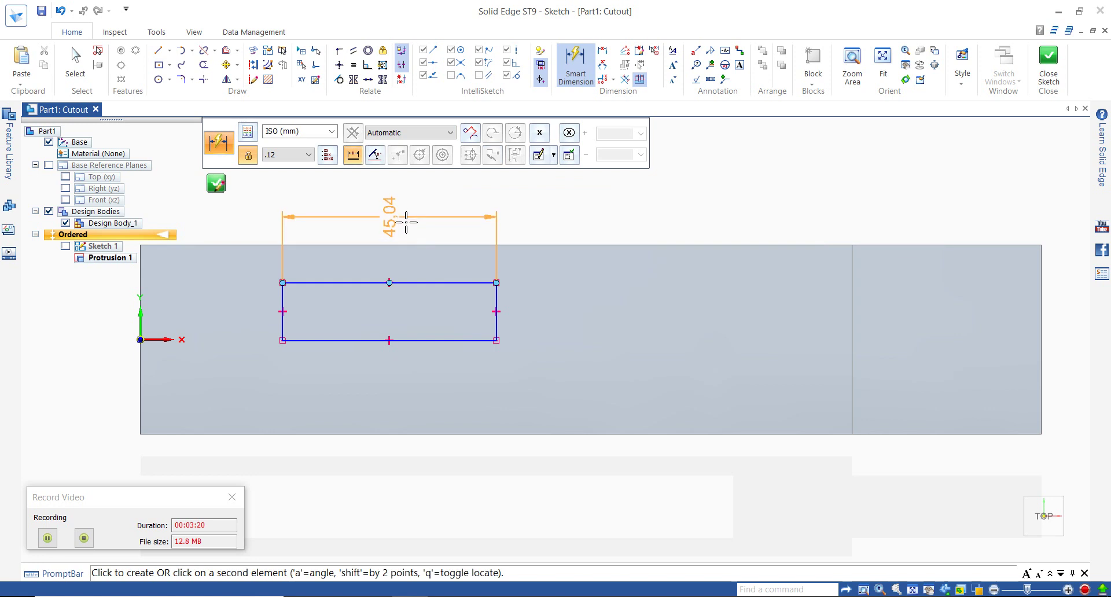
click(406, 223)
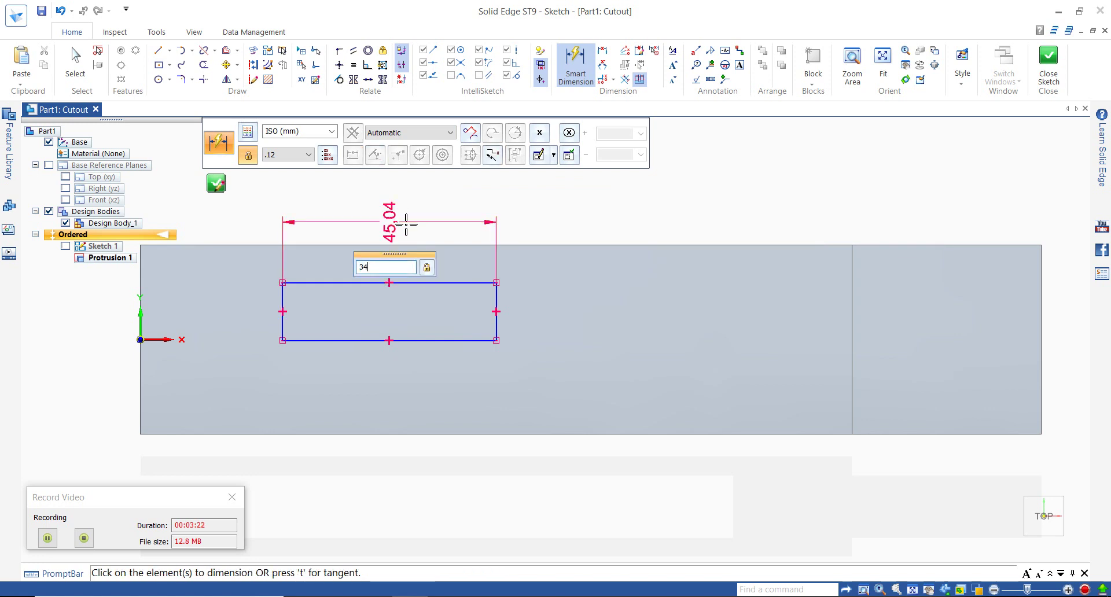
key(Return)
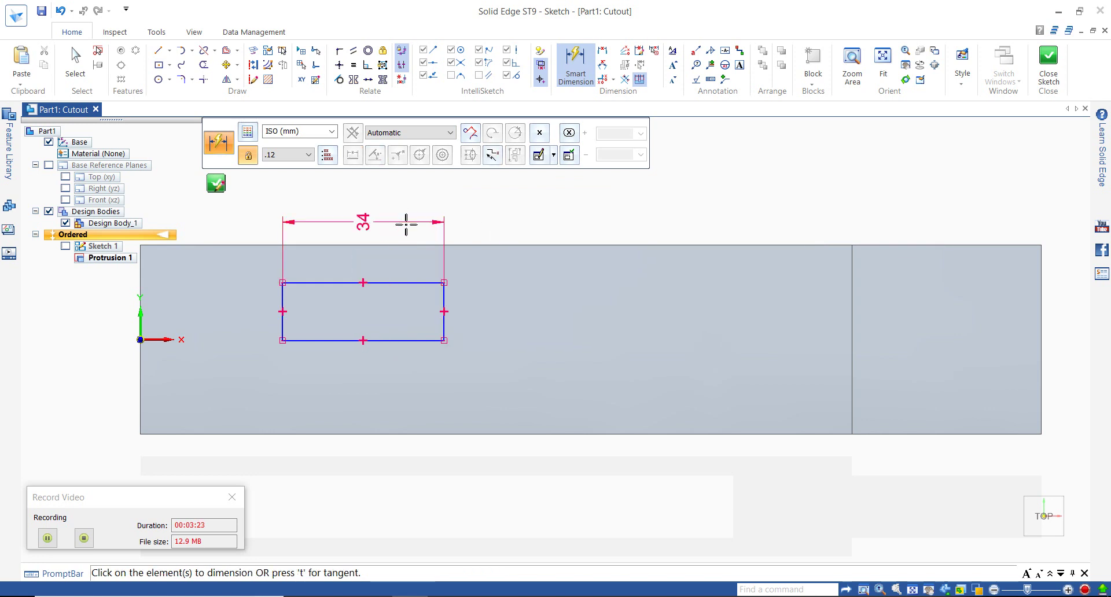
Step: Dimension the rectangle's vertical height to 12 mm
click(282, 325)
click(77, 321)
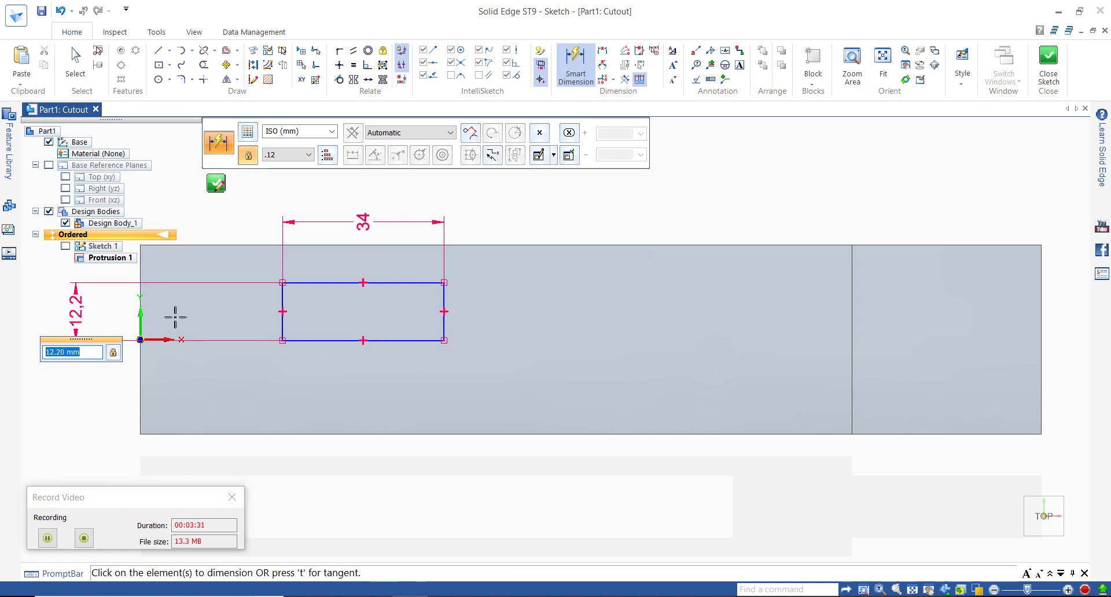
text(1)
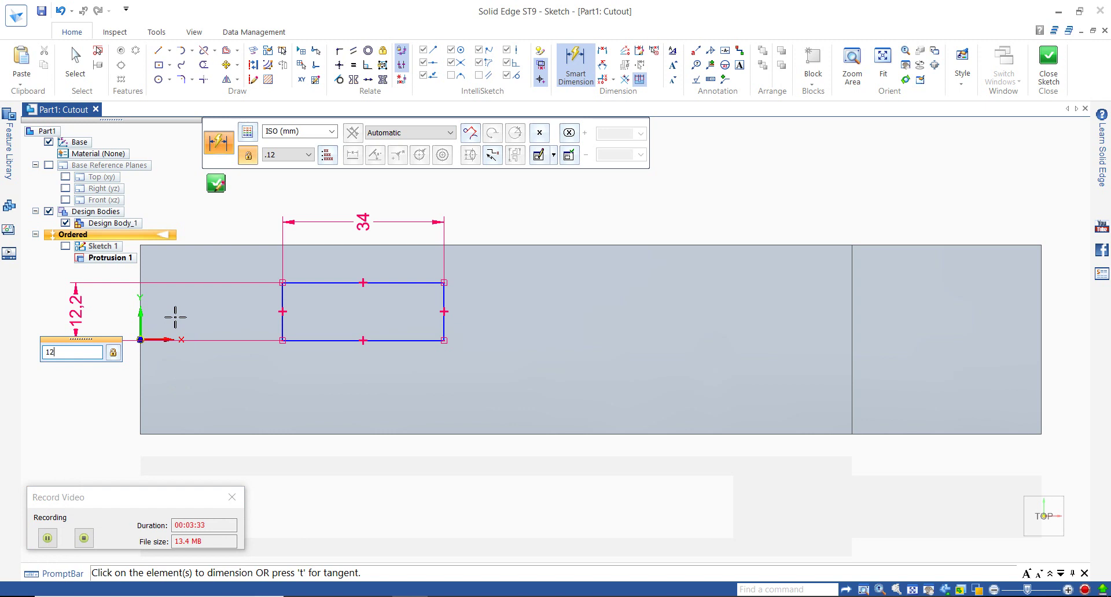
text(2)
key(Return)
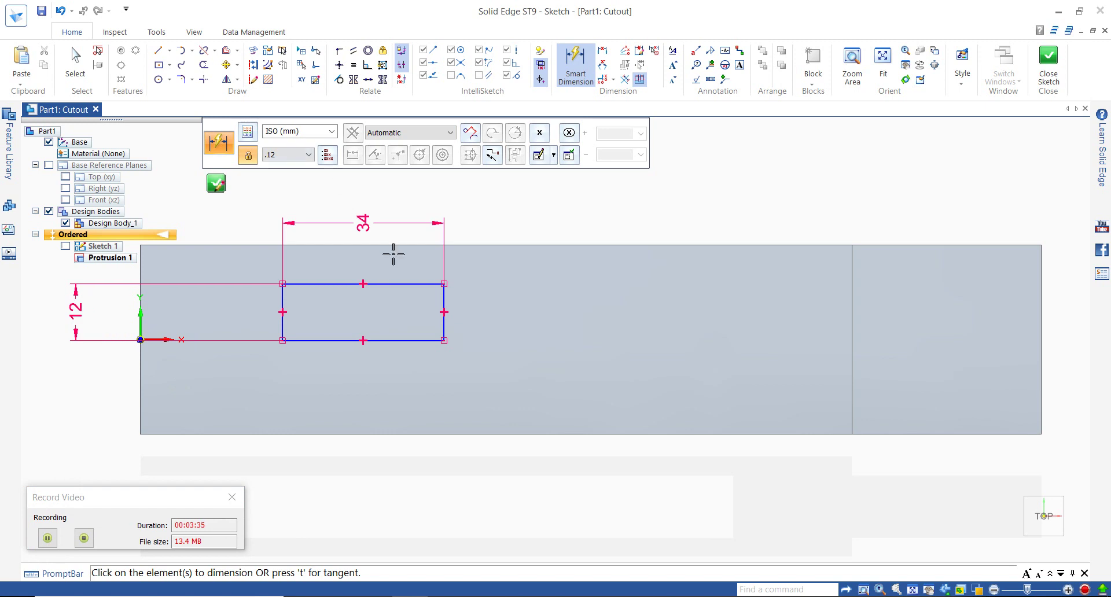
Step: Dimension the distance from the origin's vertical axis to the rectangle's nearer vertical edge and set it to 40 mm
click(284, 298)
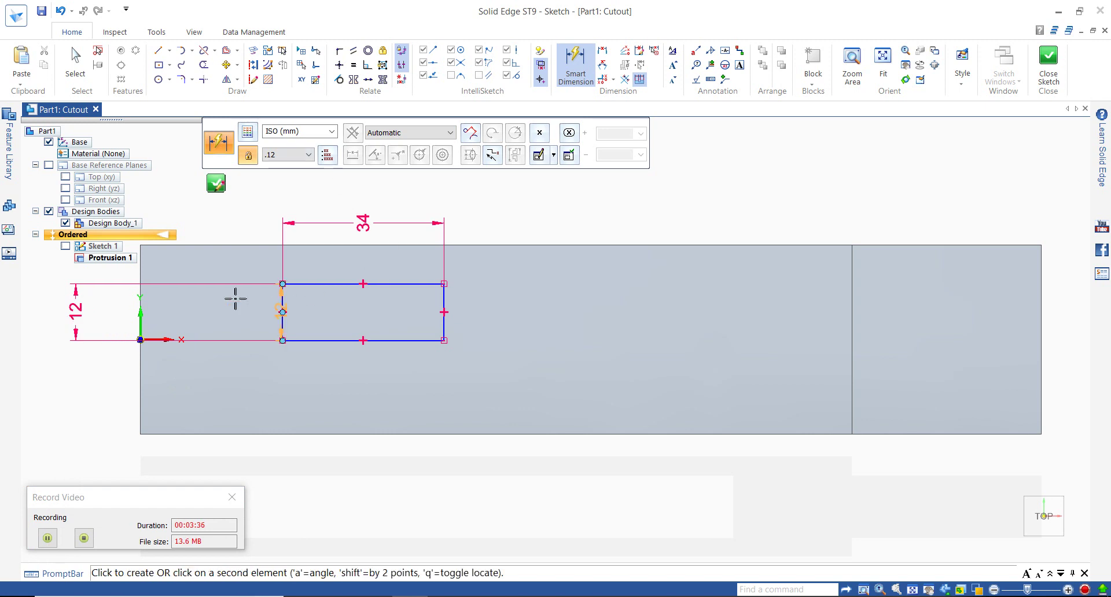
click(141, 304)
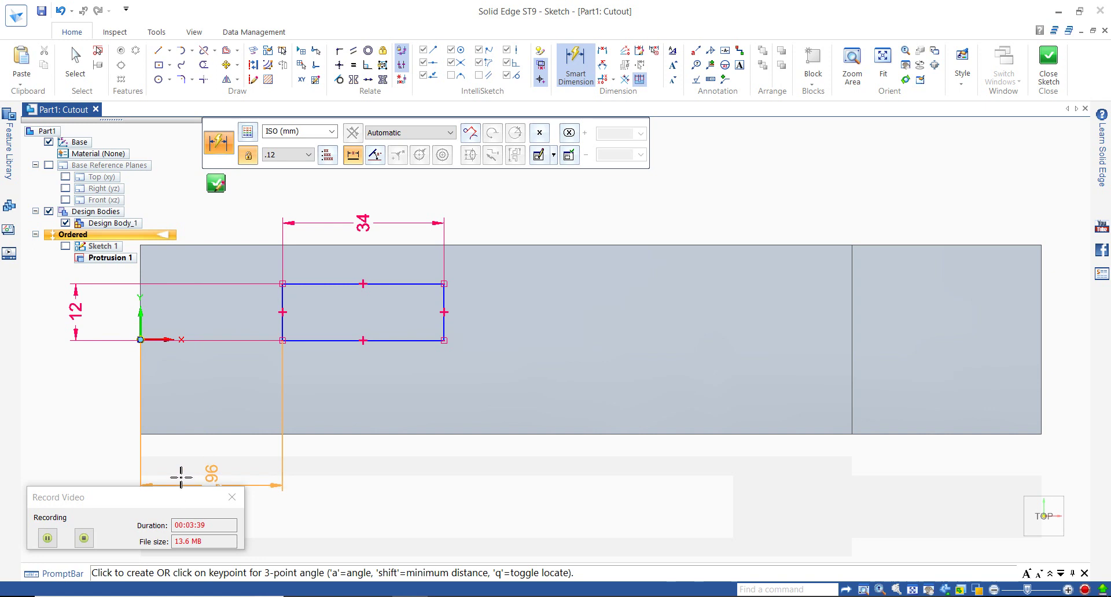
click(182, 464)
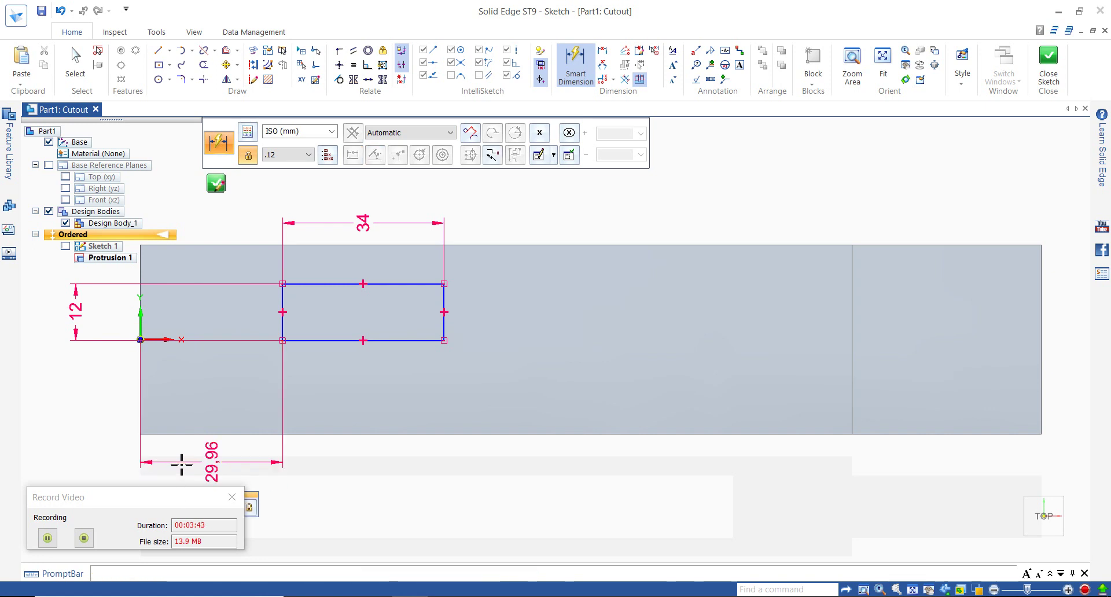
key(Escape)
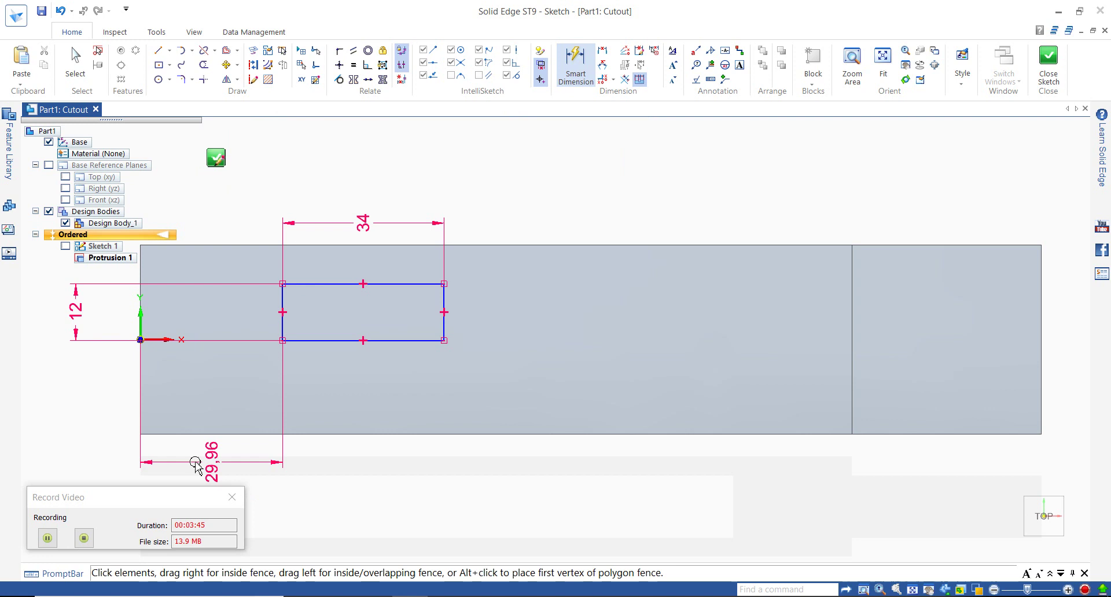
click(202, 461)
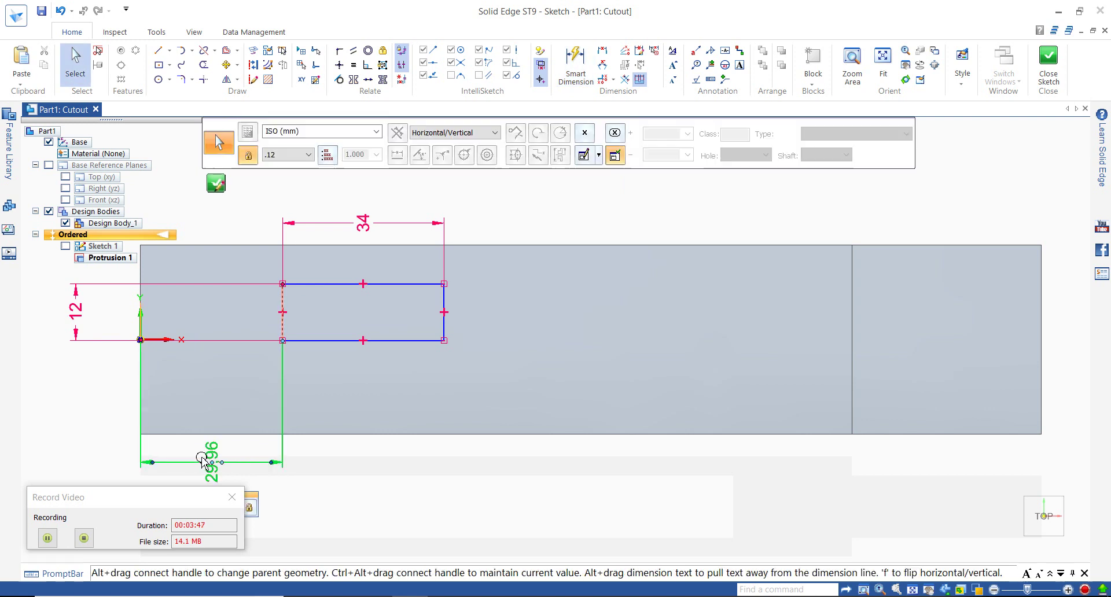
text(40)
key(Return)
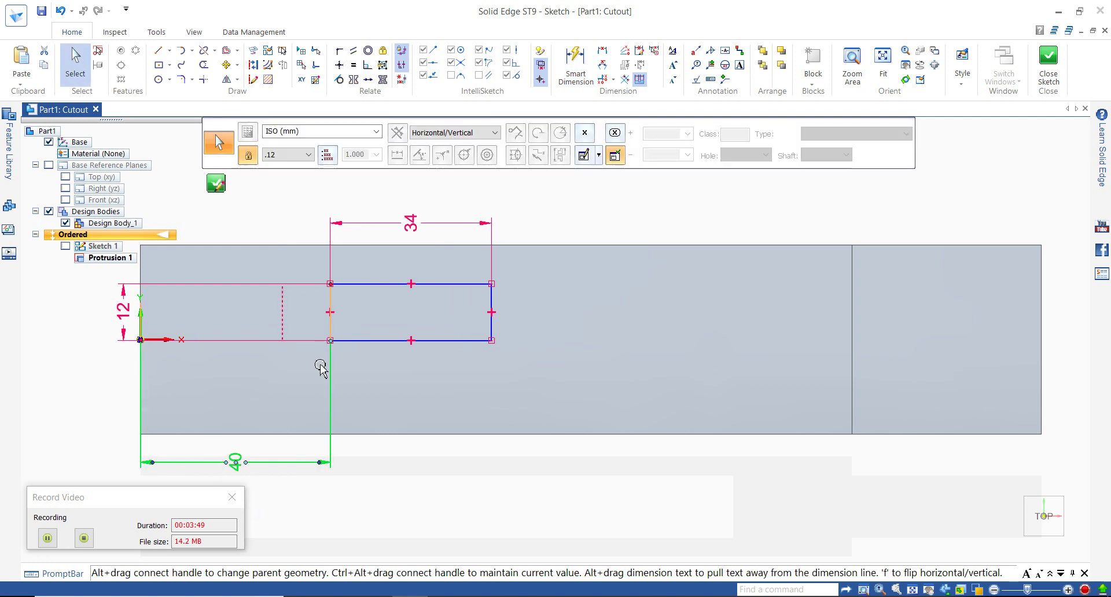
Step: Set the rectangle's horizontal length to 48 mm
click(408, 225)
text(4)
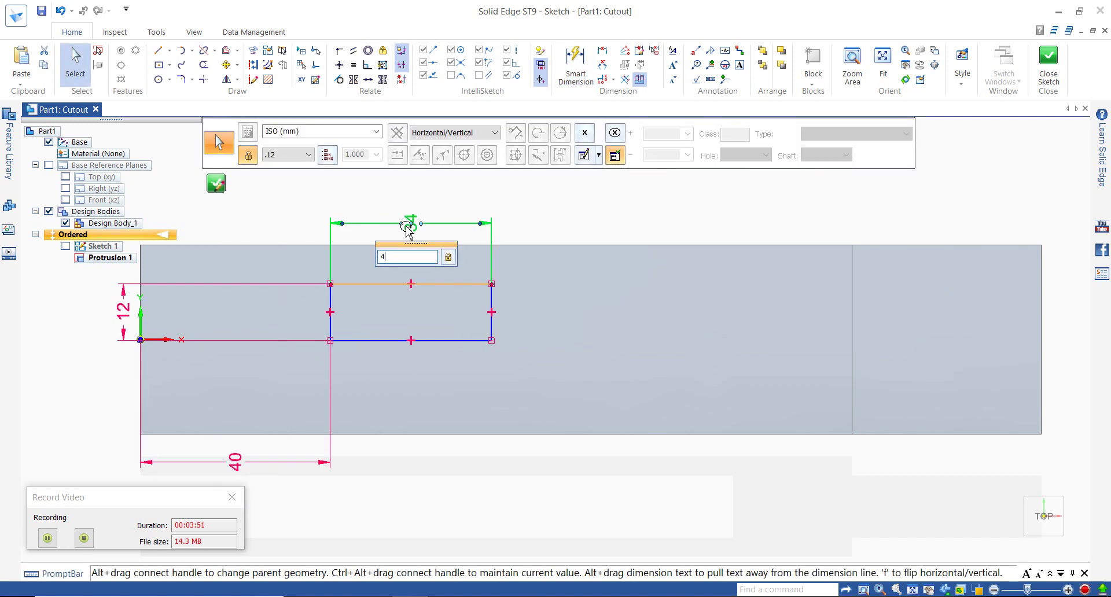
text(8)
key(Return)
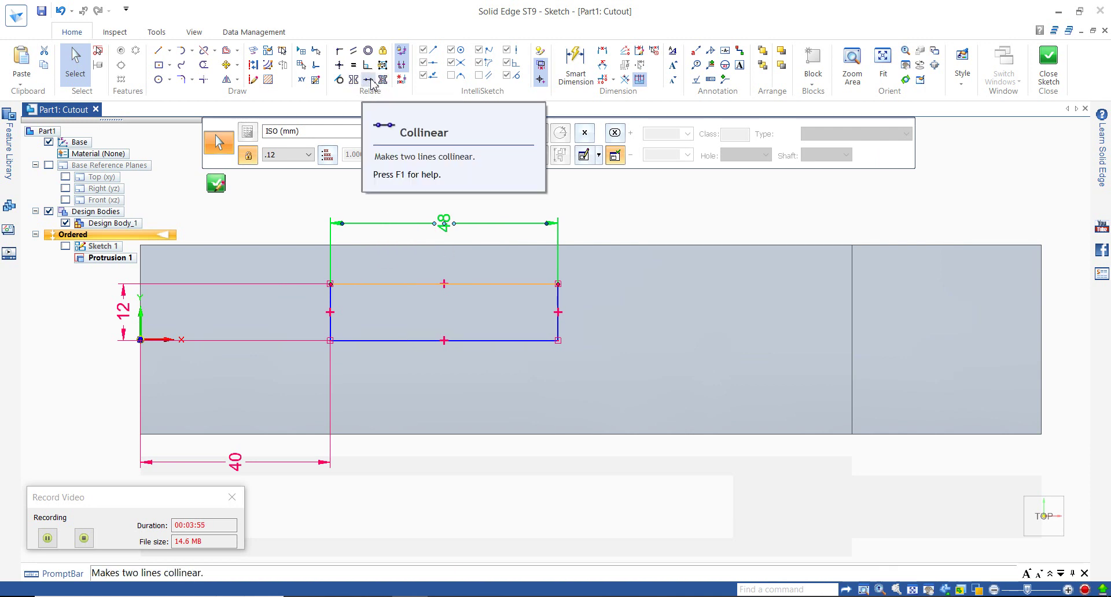
click(339, 65)
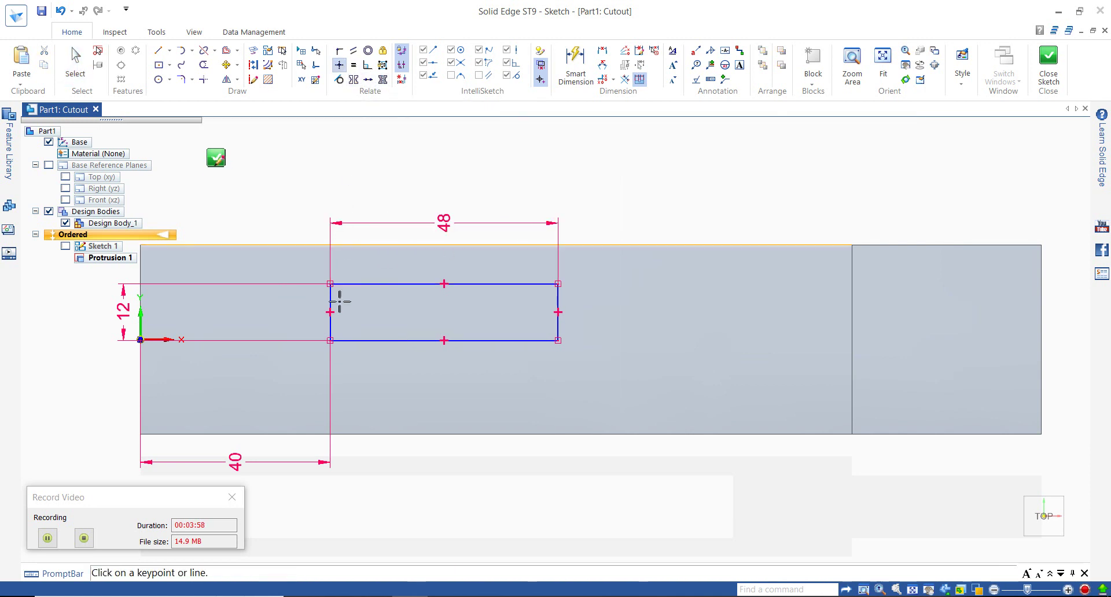
click(331, 313)
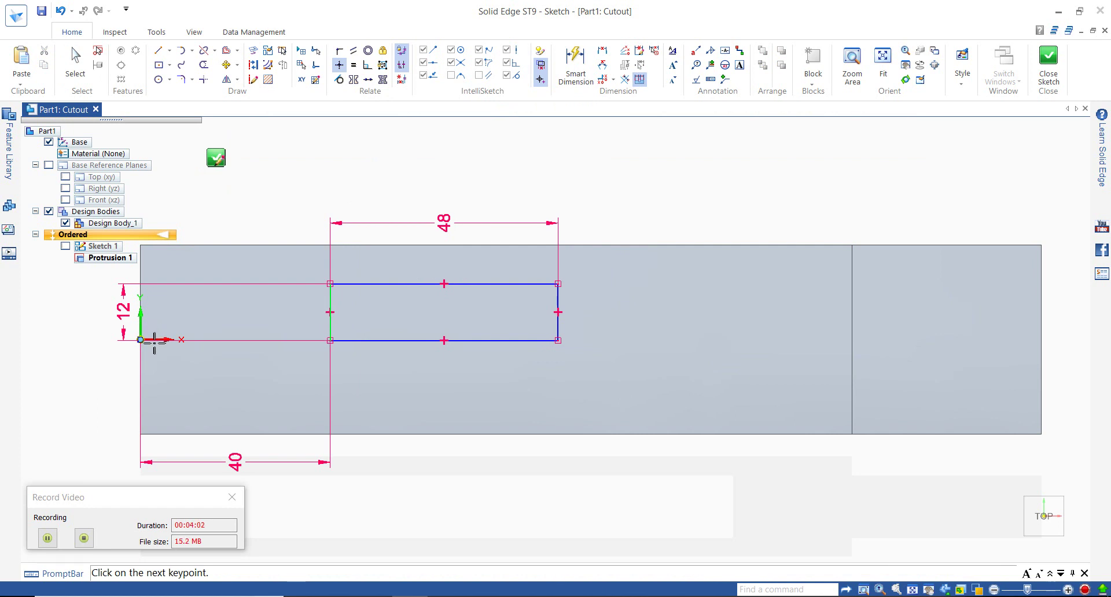
key(Escape)
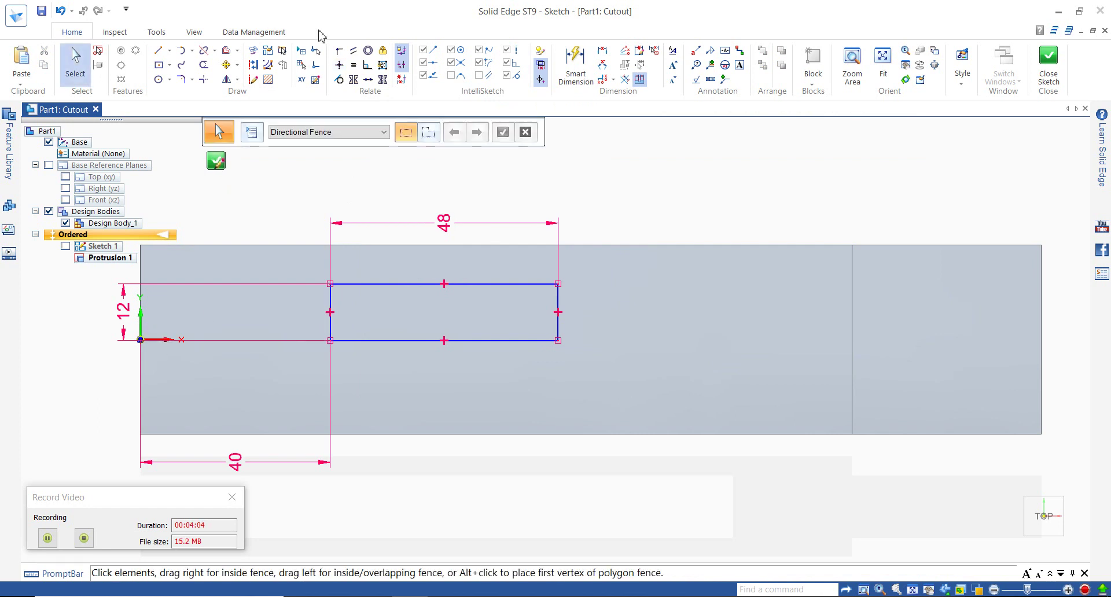
click(354, 80)
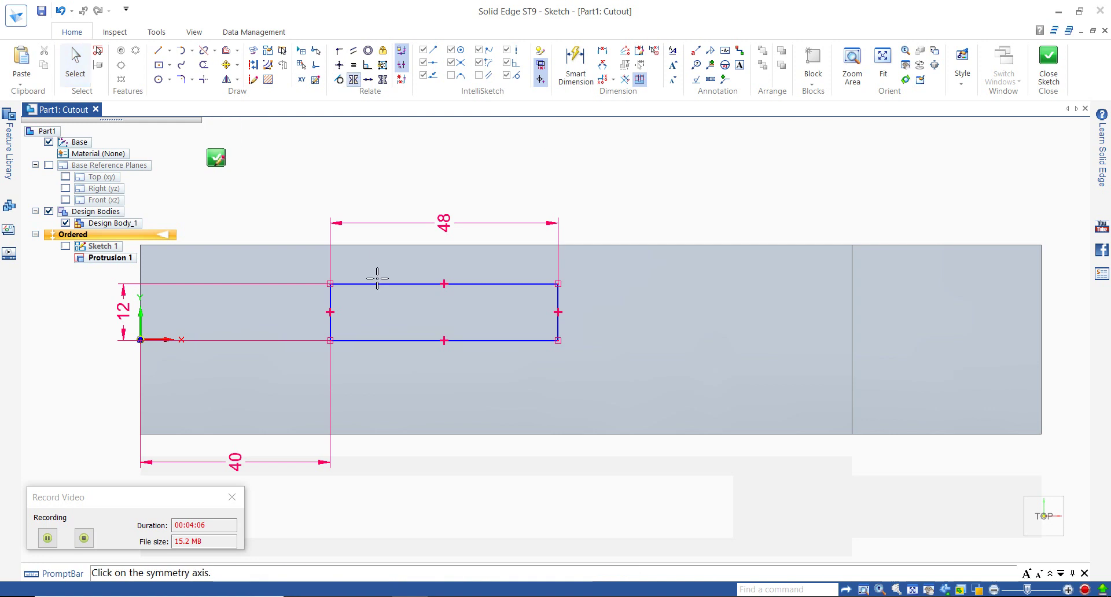
click(377, 284)
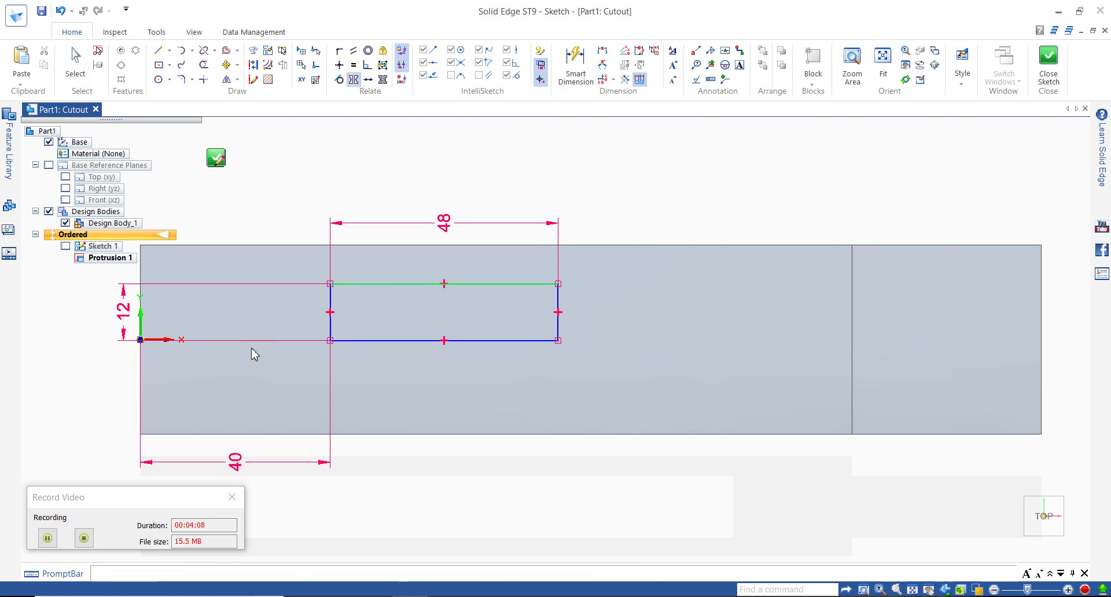
key(Escape)
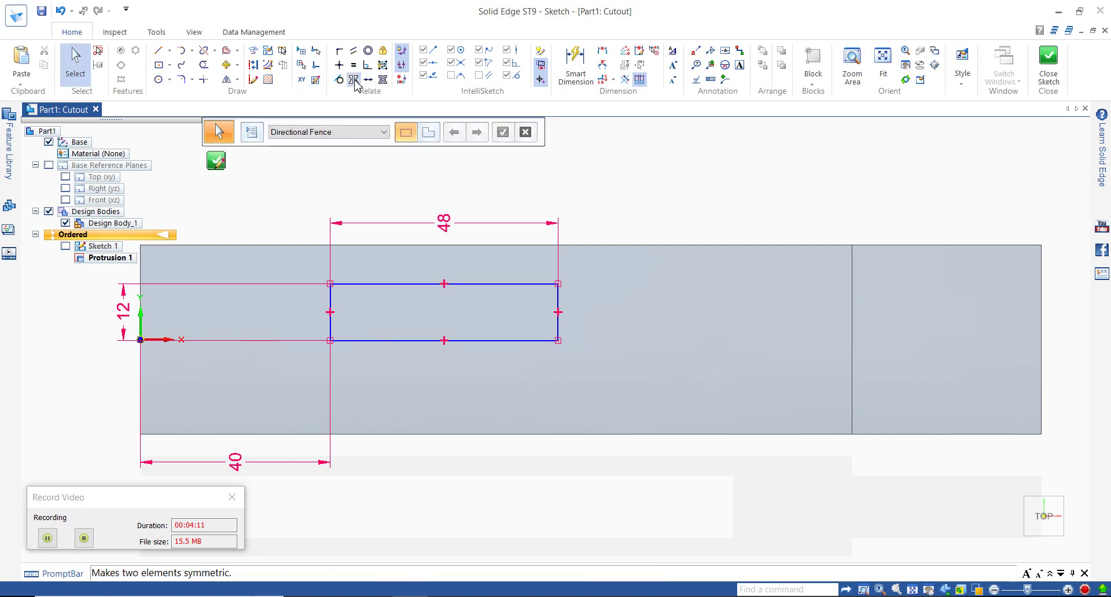
Step: Make the rectangle's two horizontal edges symmetric about the X axis and close the sketch
click(354, 79)
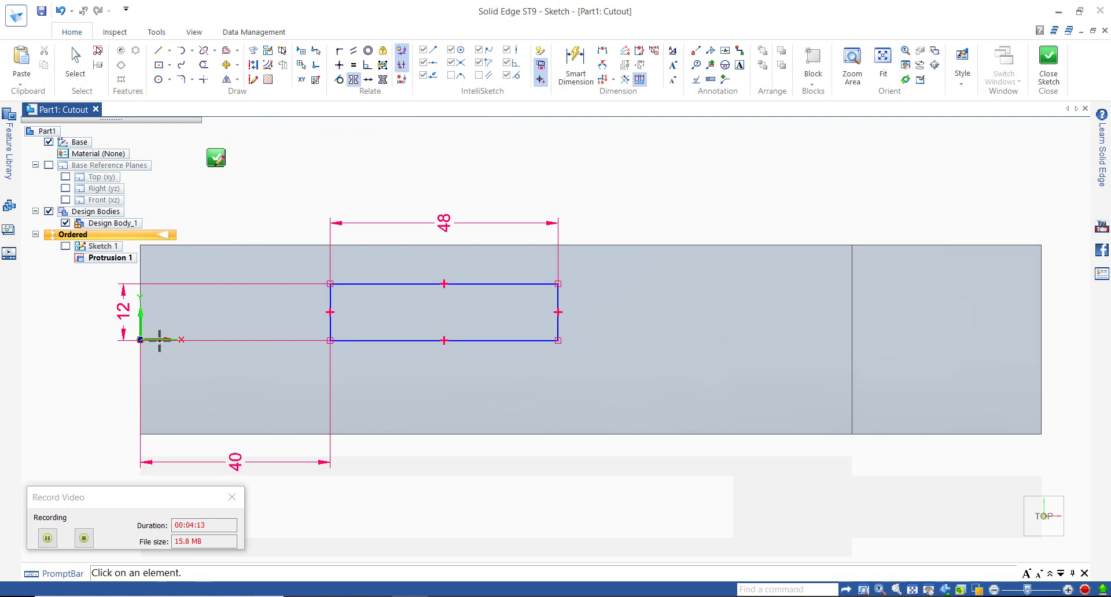
click(346, 286)
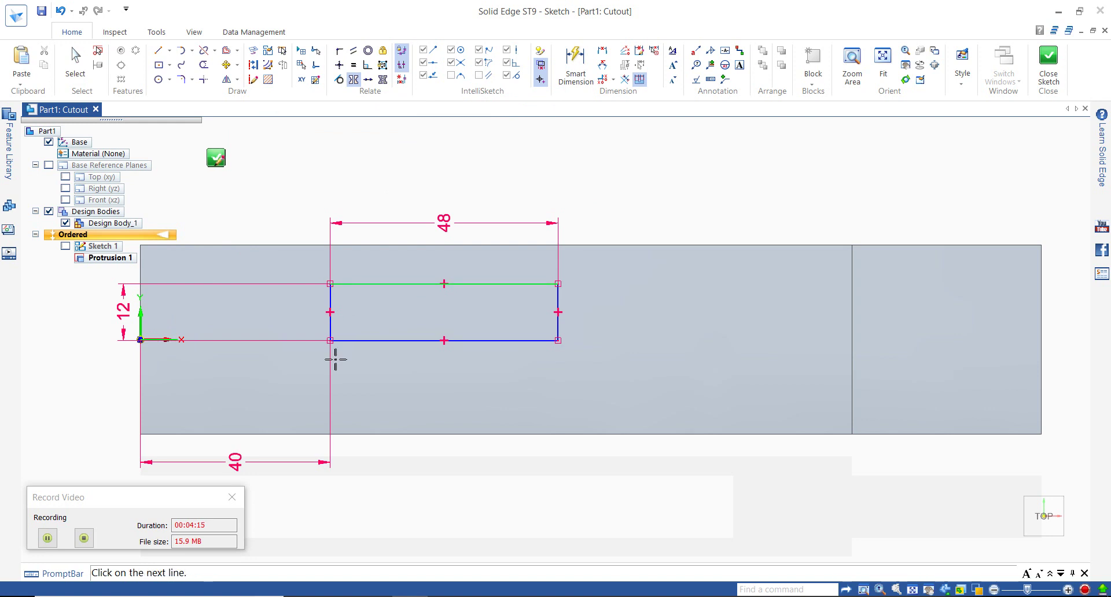
click(342, 341)
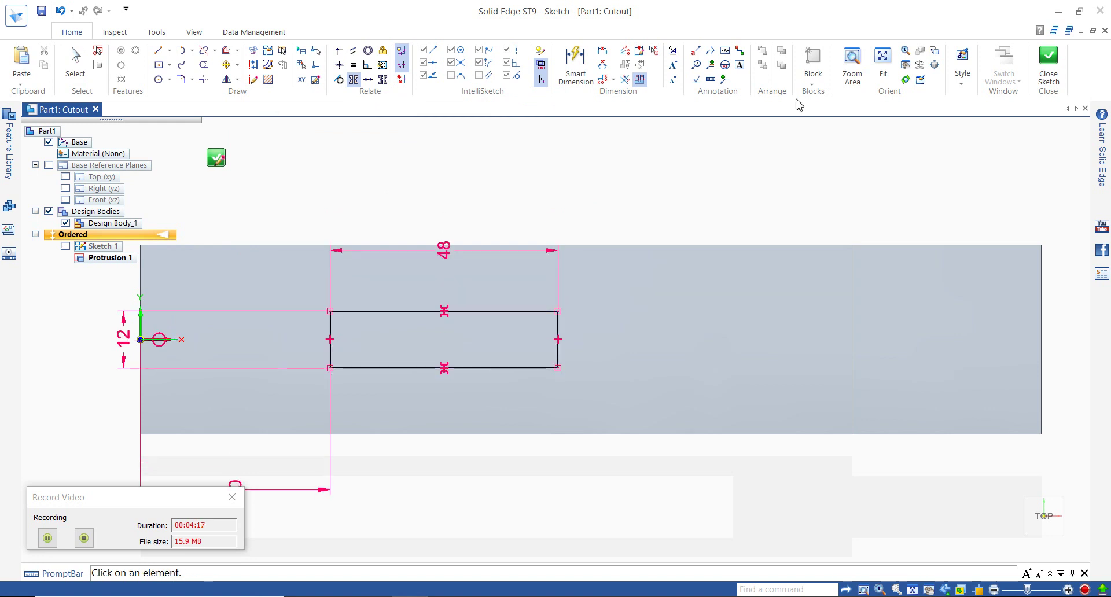
click(1053, 67)
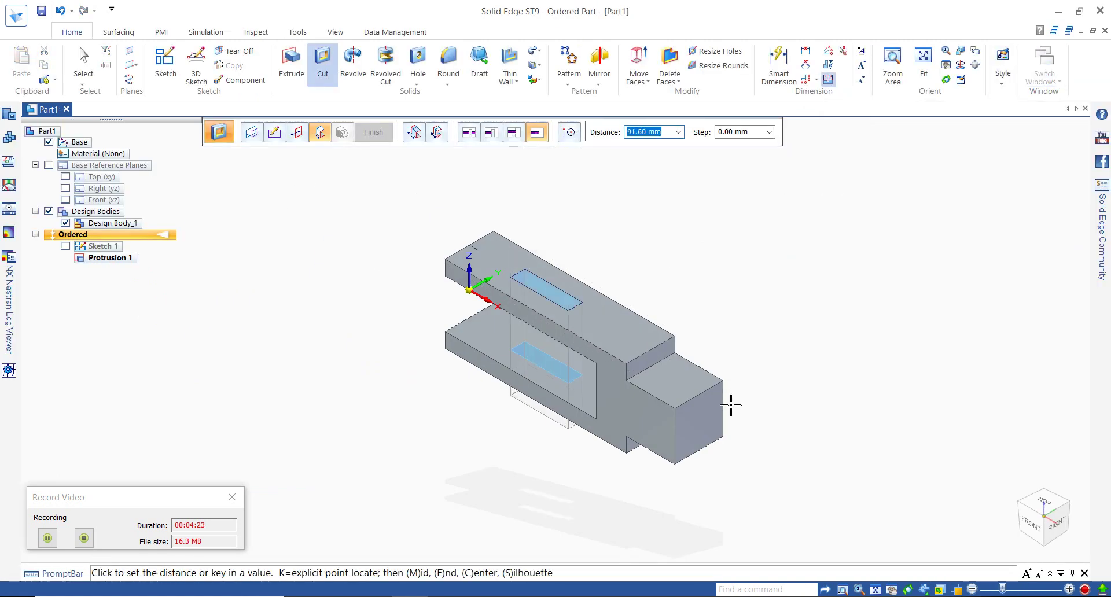
Step: Cut the rectangle downward with a Through All extent so it passes through both arms, and finish the cutout
click(469, 133)
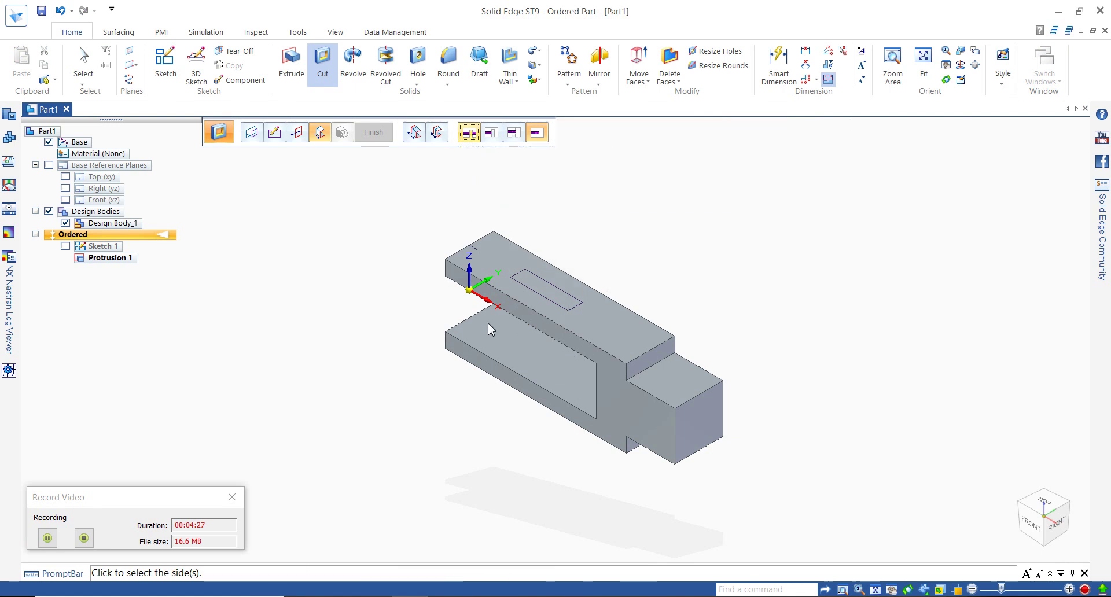
click(485, 423)
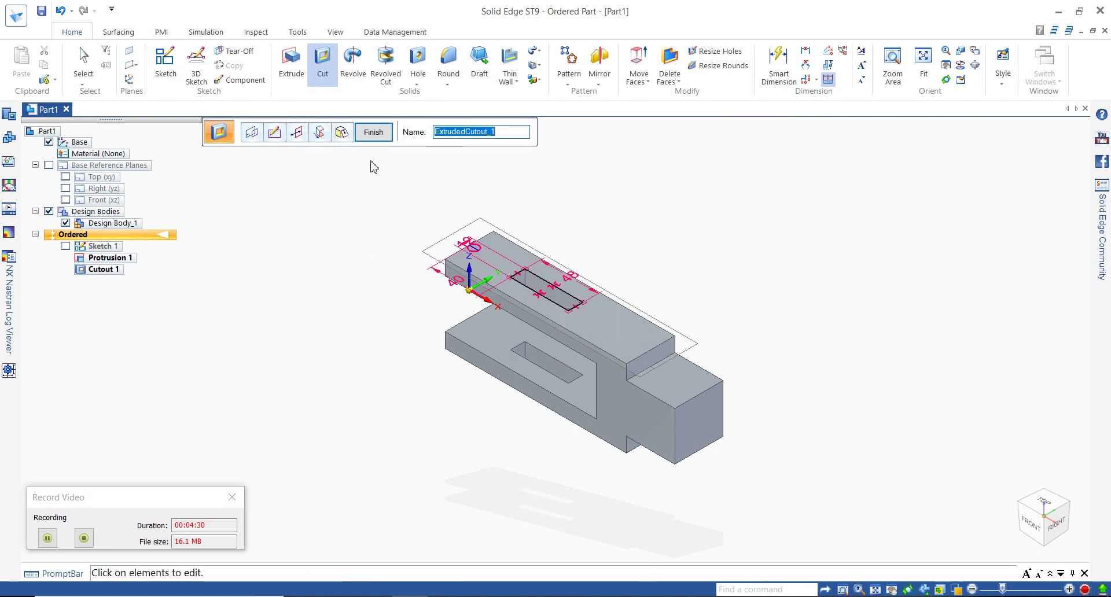
click(380, 133)
key(Escape)
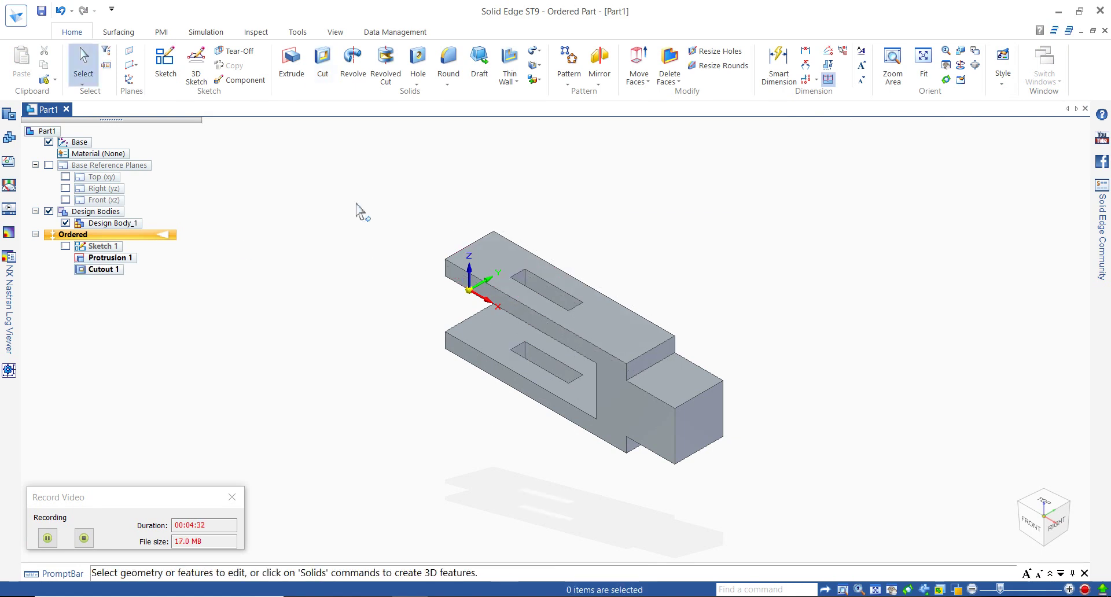
click(48, 540)
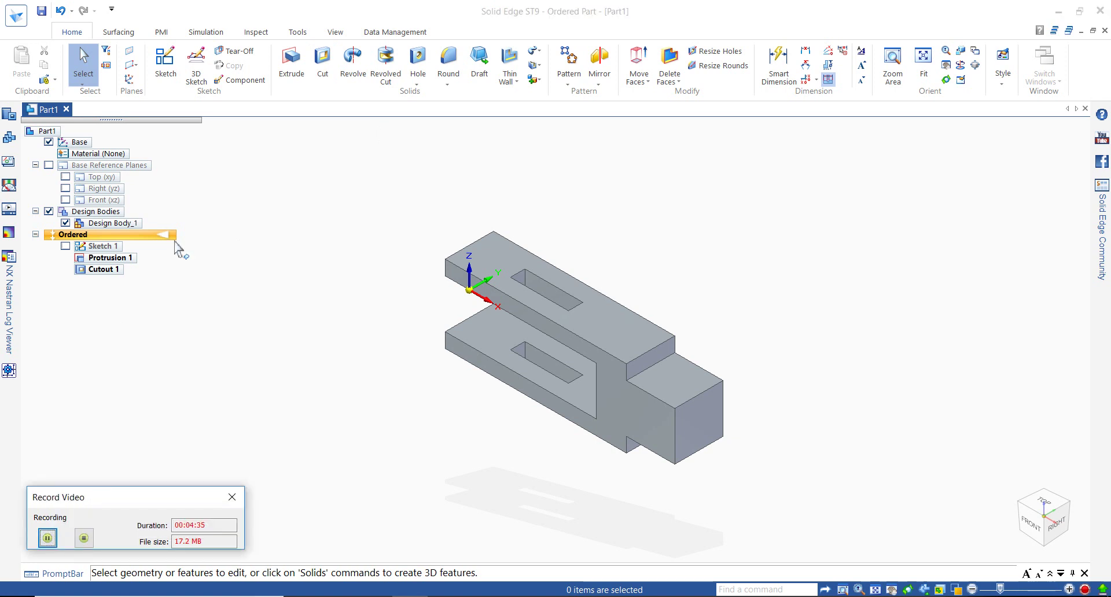
Step: Round the outer end edges of both arms and the two inner corners where the arms step down to the tab with a 6 mm radius
click(448, 58)
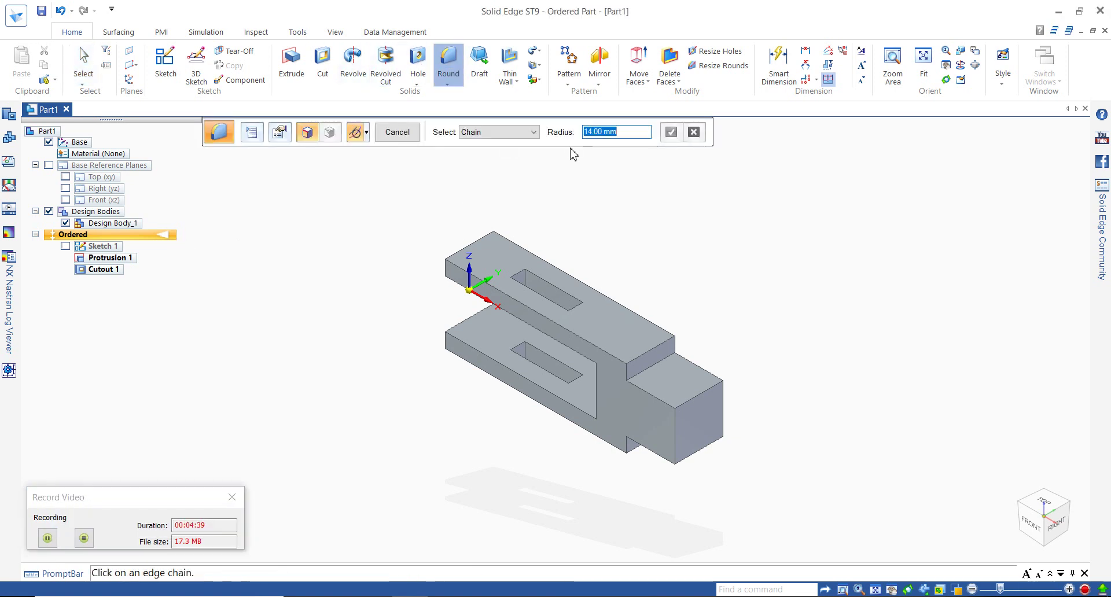
click(473, 243)
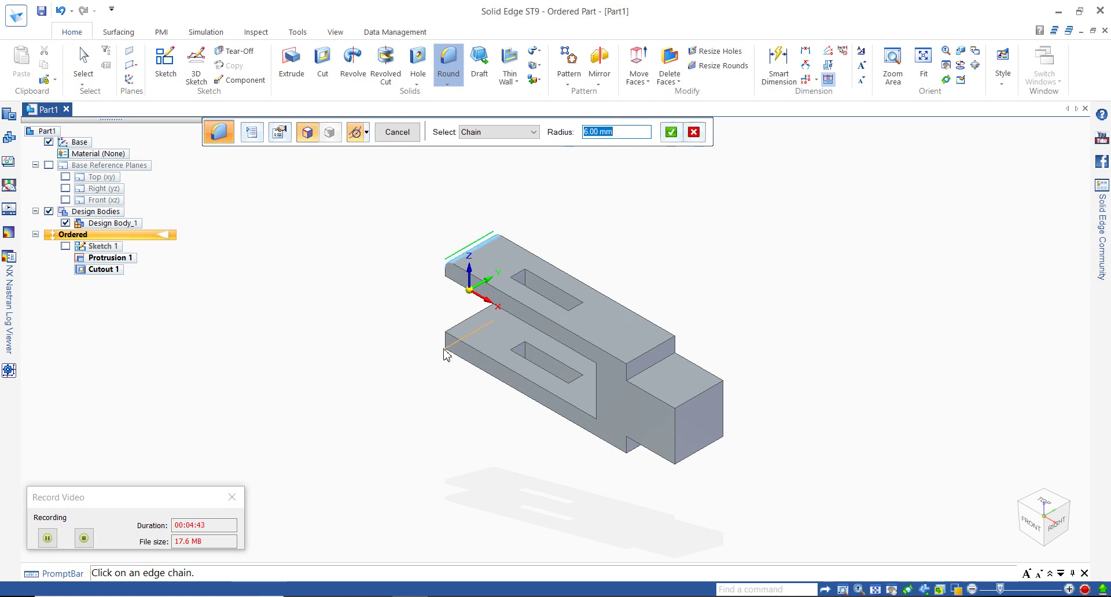
click(453, 350)
click(636, 377)
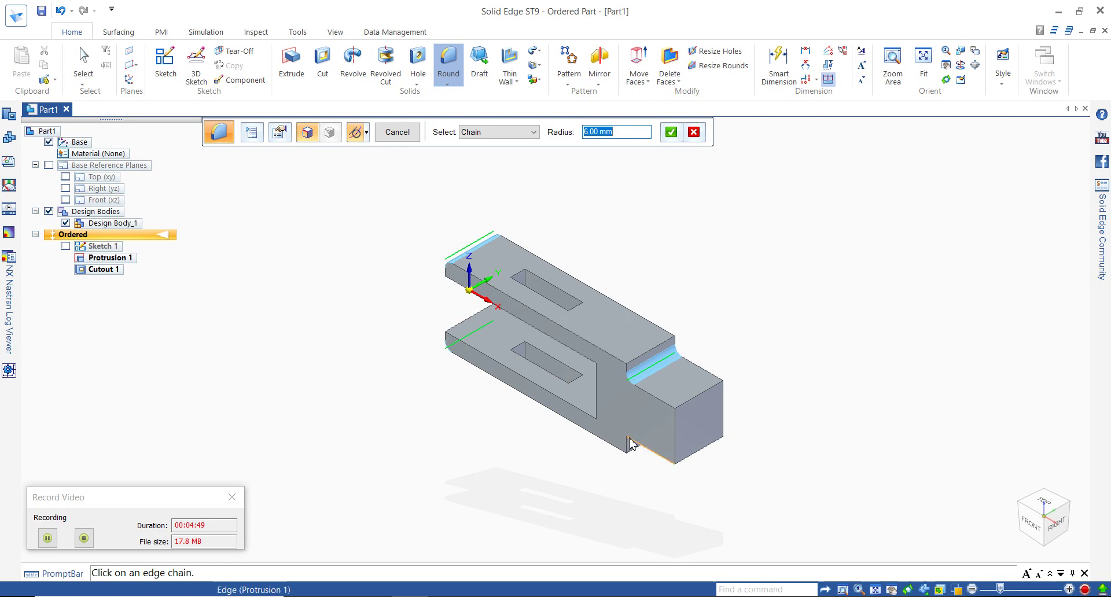
click(631, 434)
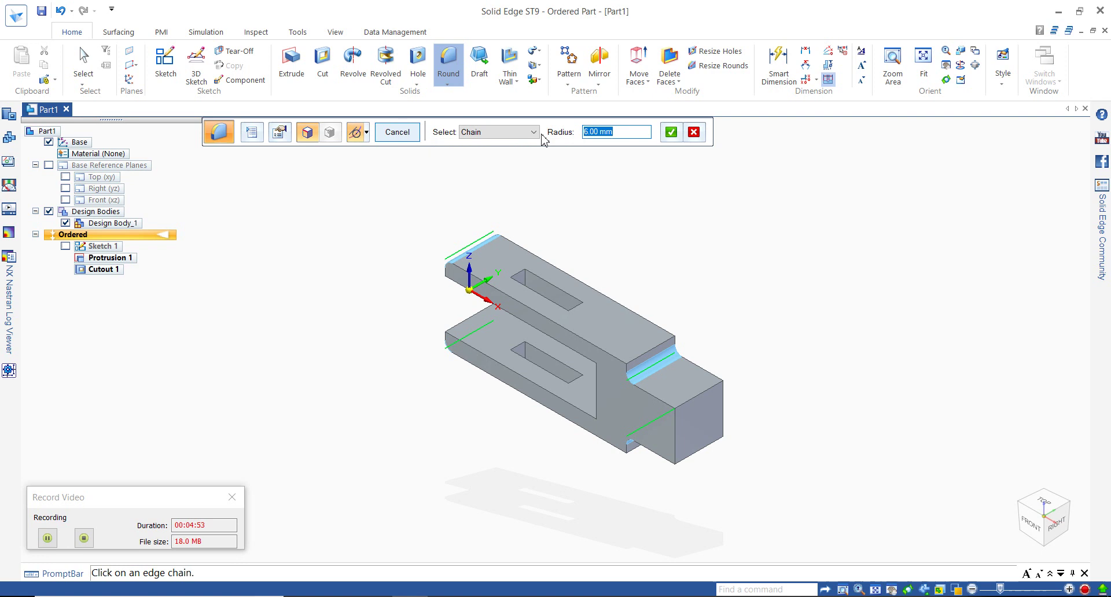
click(601, 134)
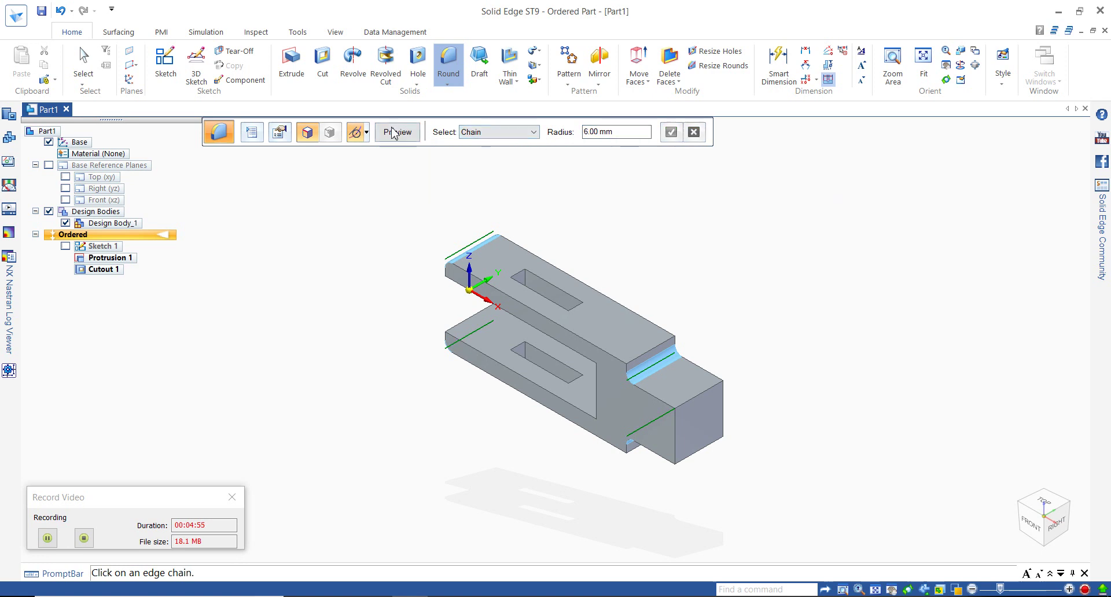
click(393, 133)
click(393, 134)
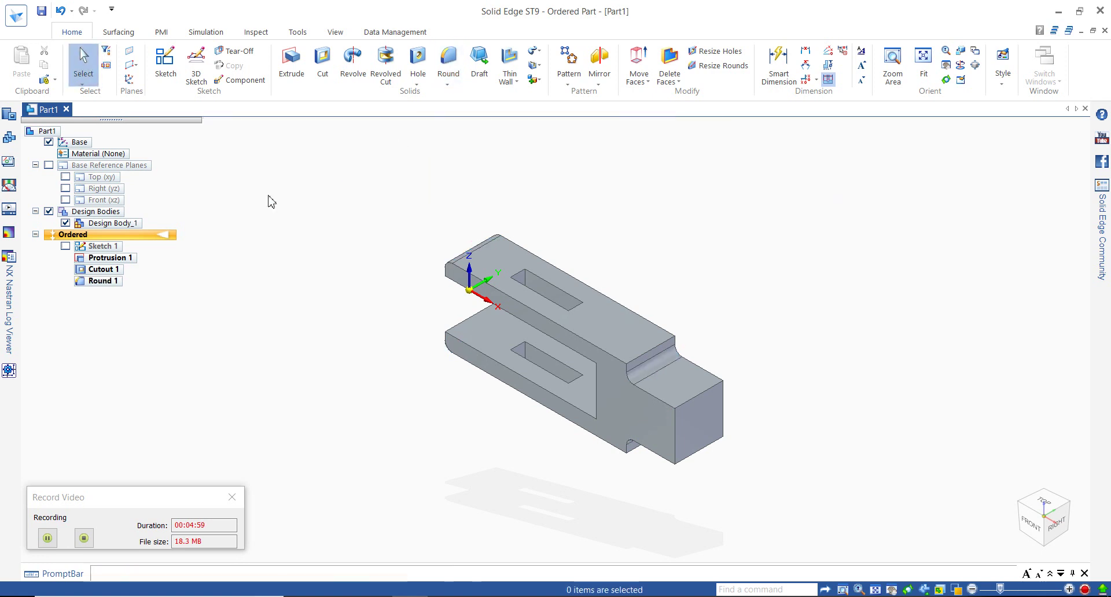
key(ctrl+s)
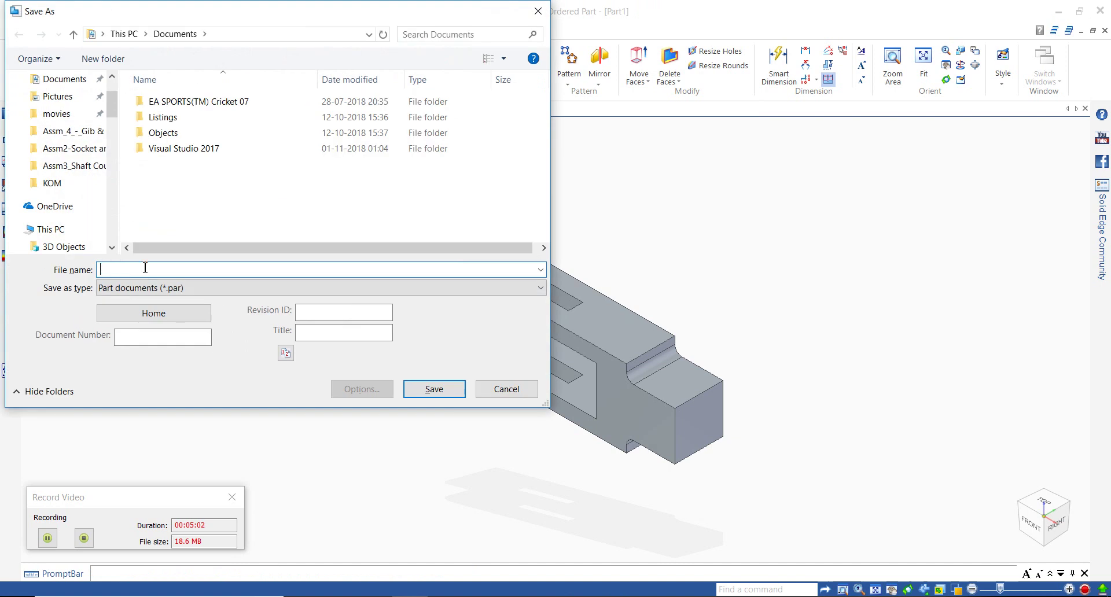
double_click(107, 231)
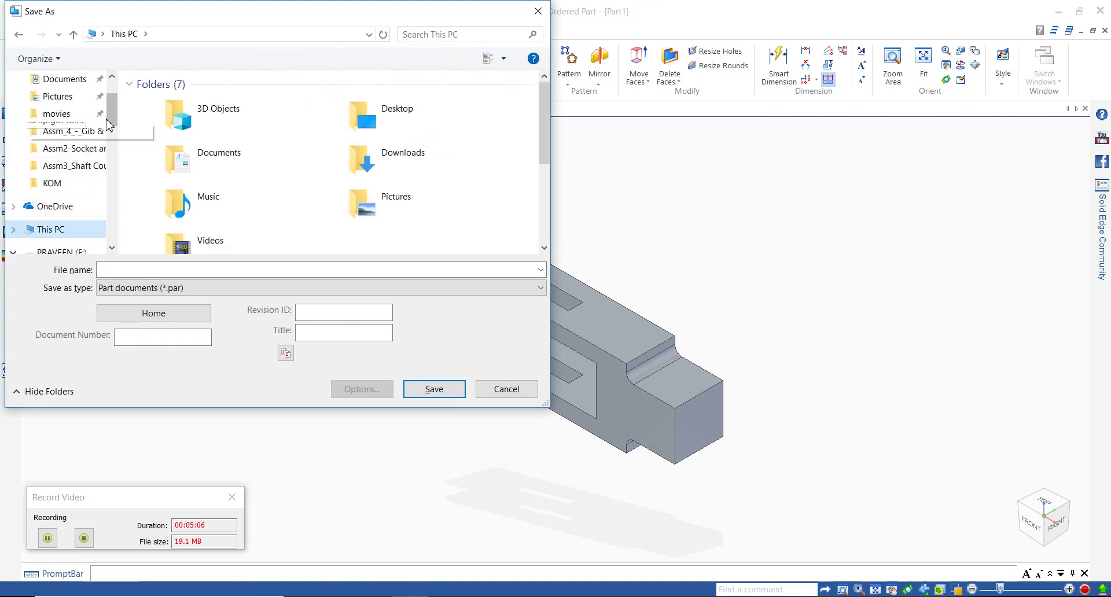
drag(114, 116, 112, 79)
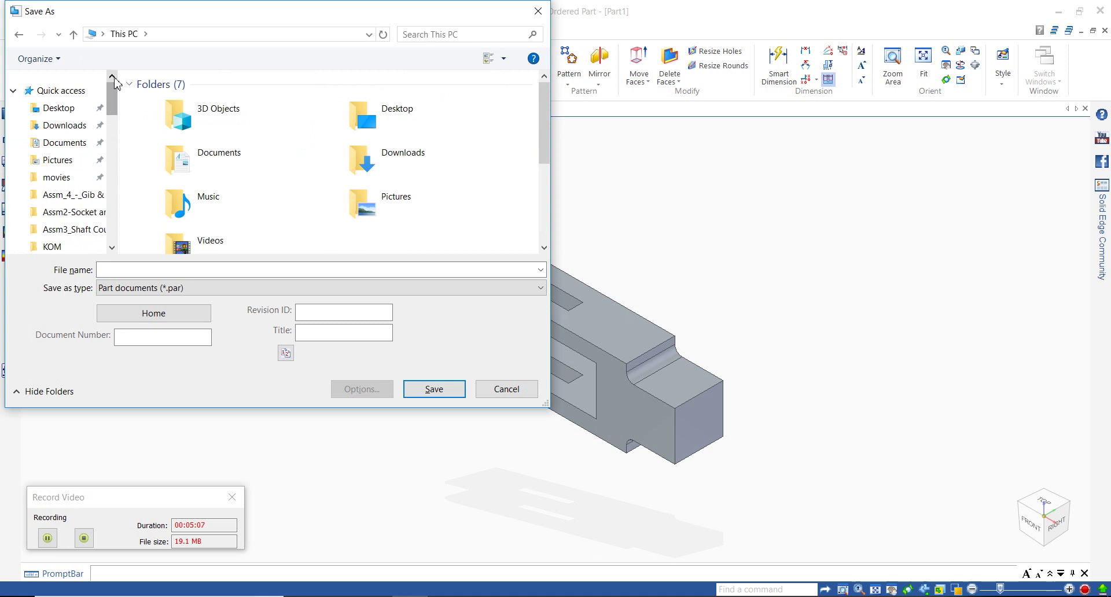
click(81, 112)
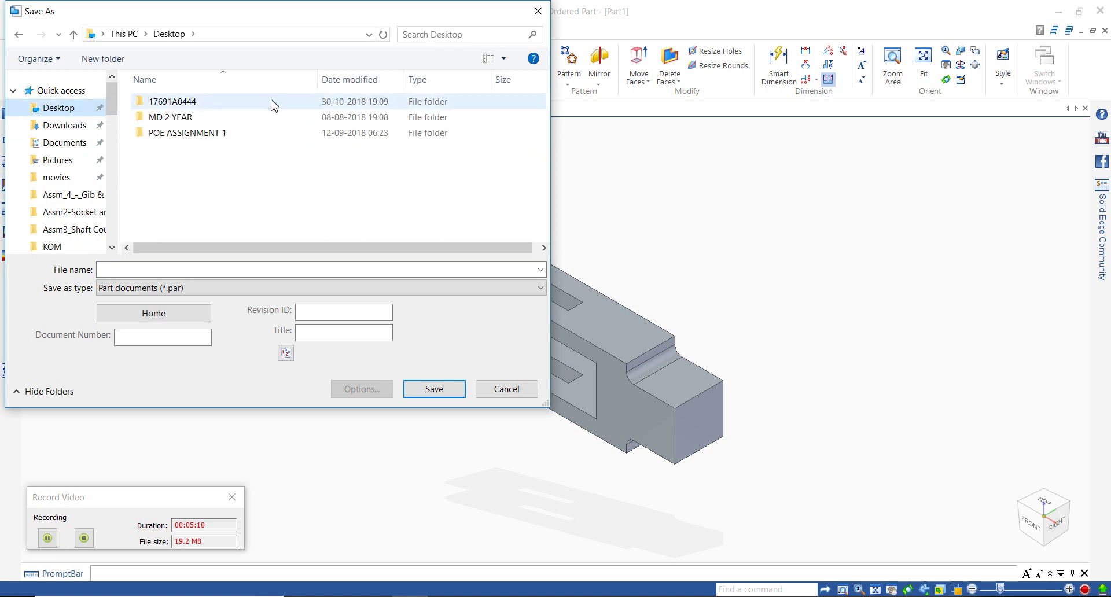
key(Escape)
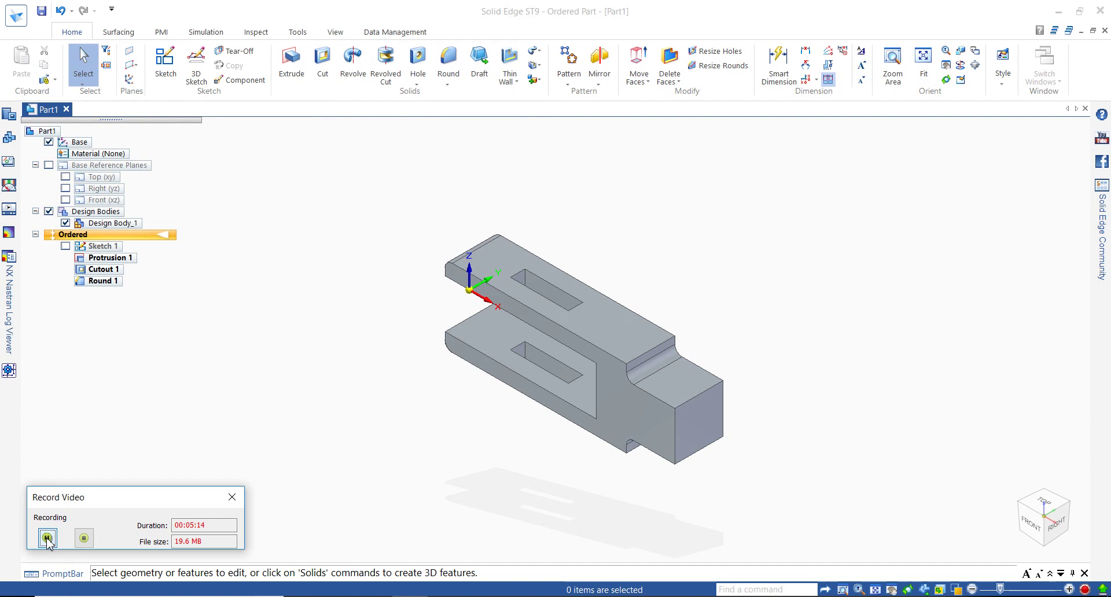
Step: Save the part as Fork in the Gib and Cotter Joint folder inside the personal desktop folder
key(ctrl+s)
click(164, 188)
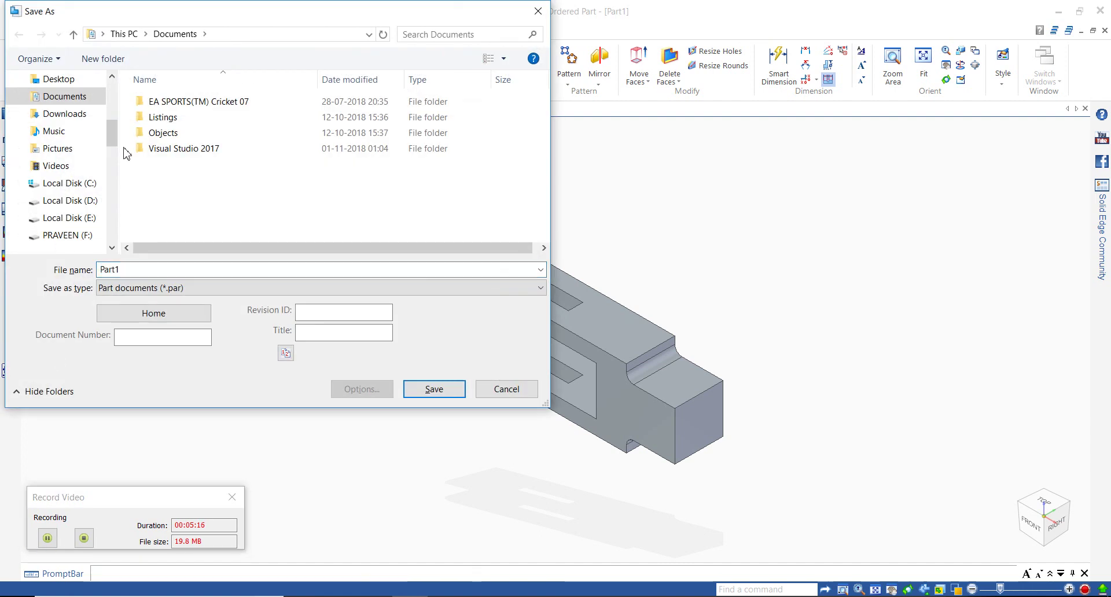
click(82, 81)
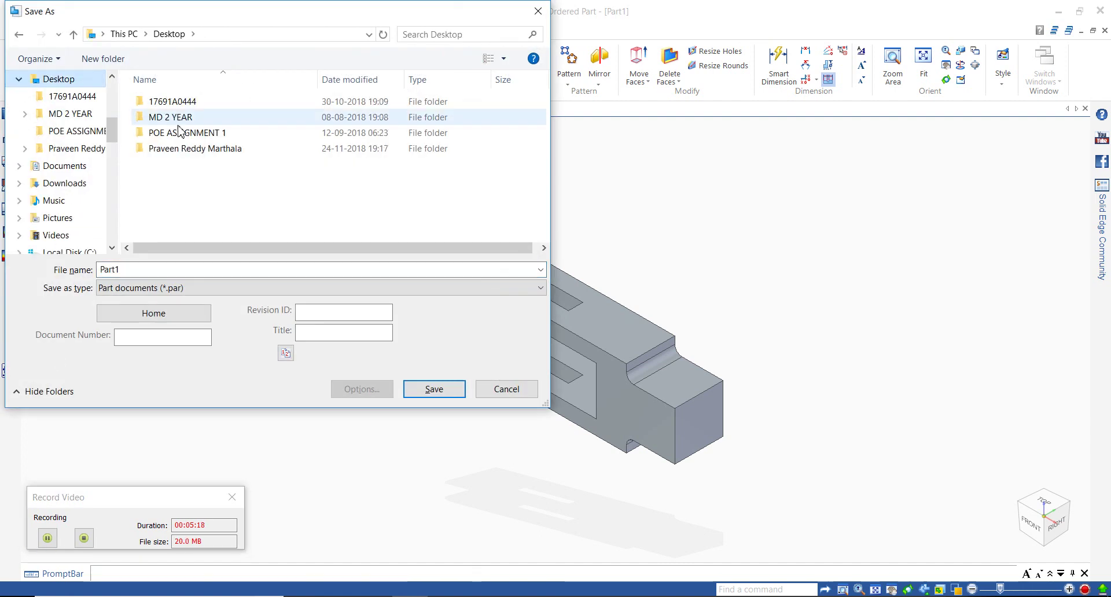
double_click(197, 149)
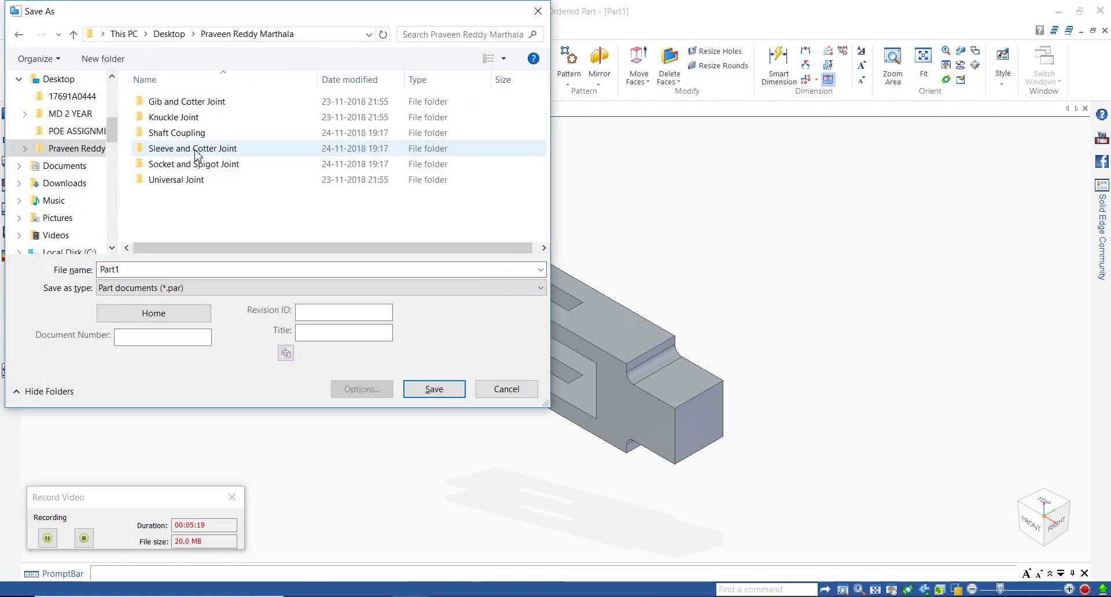
double_click(206, 103)
double_click(153, 269)
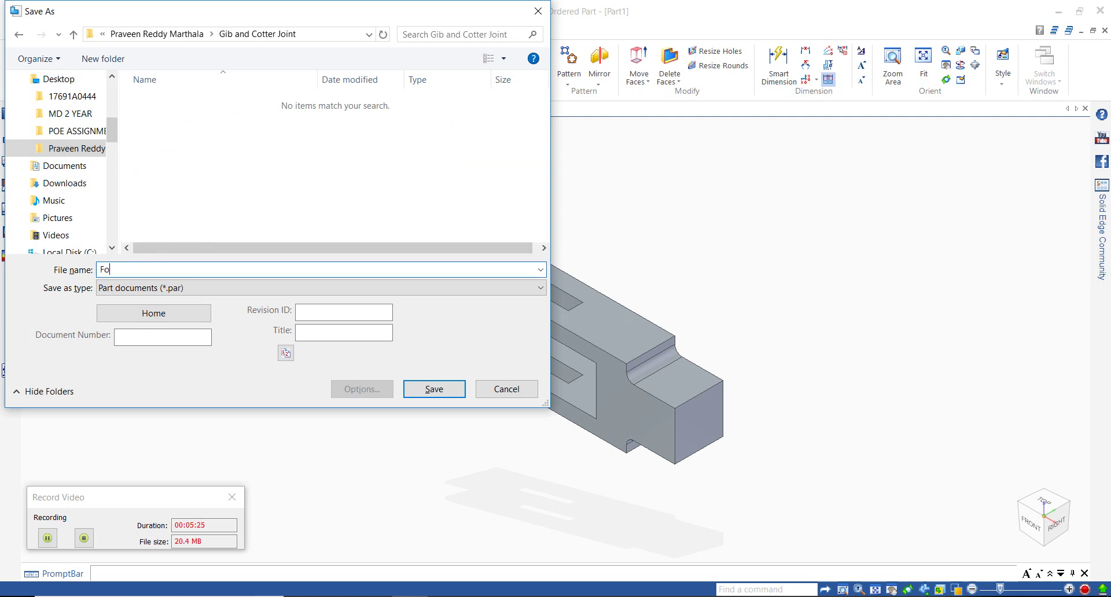
key(Return)
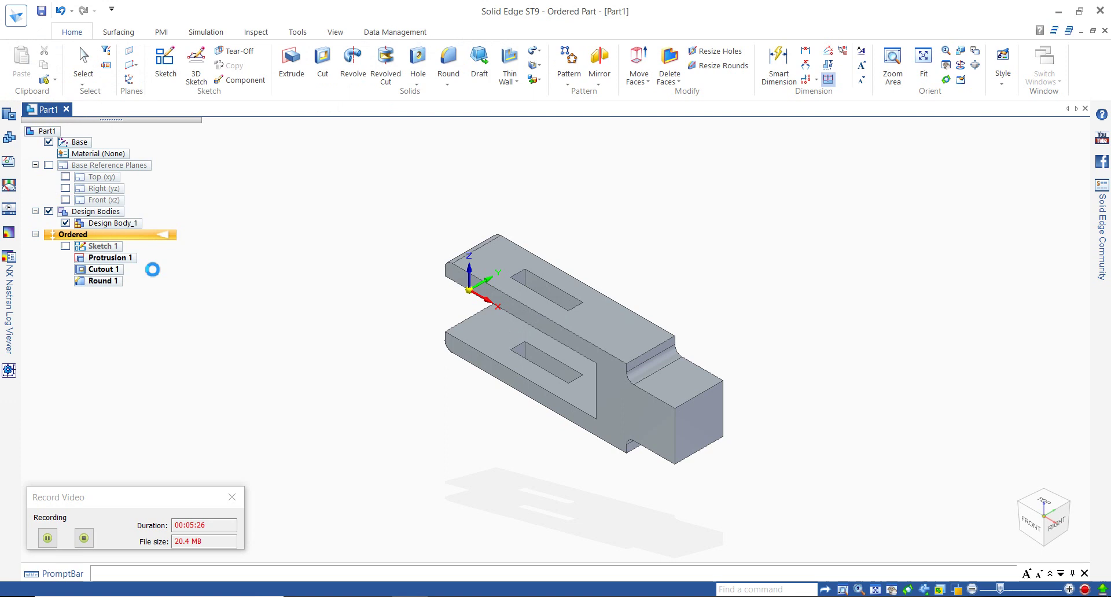
Step: Create a new part from the iso metric part template and switch it to the ordered environment
key(ctrl+n)
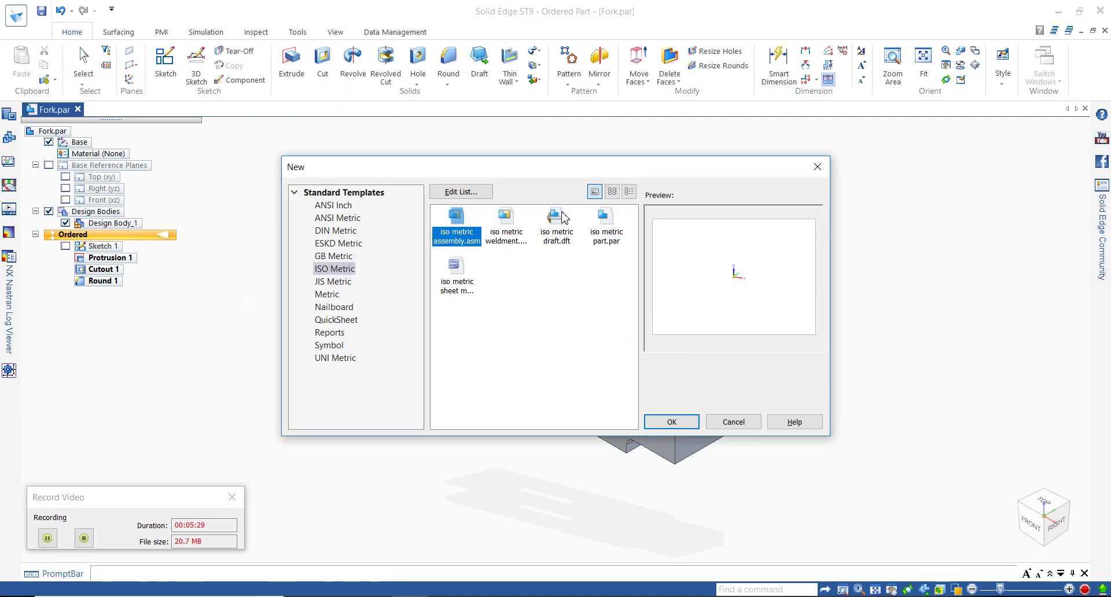
click(608, 235)
click(689, 427)
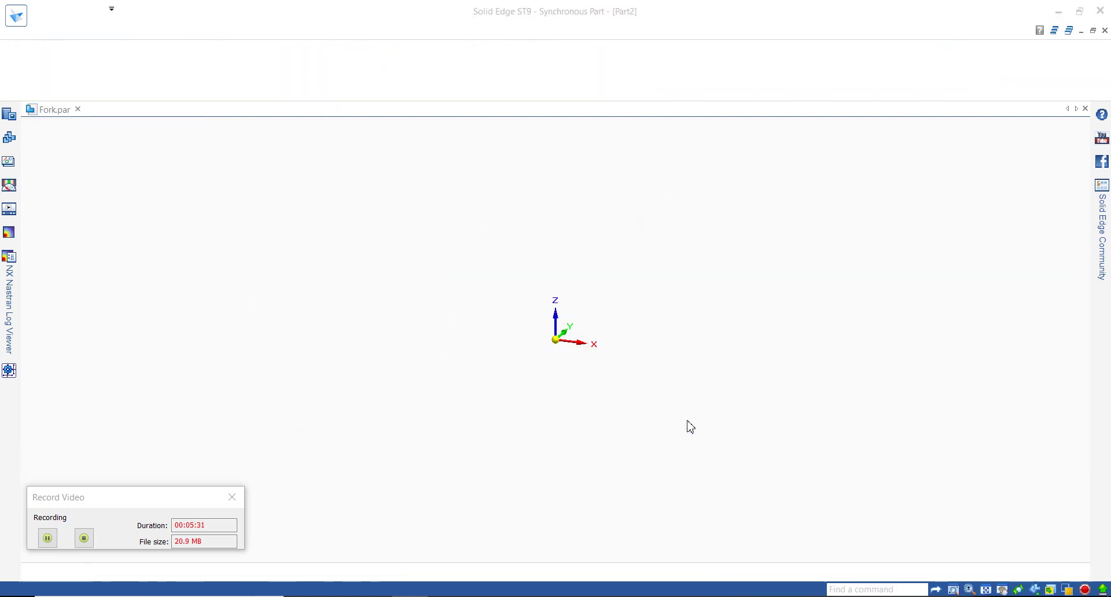
right_click(187, 215)
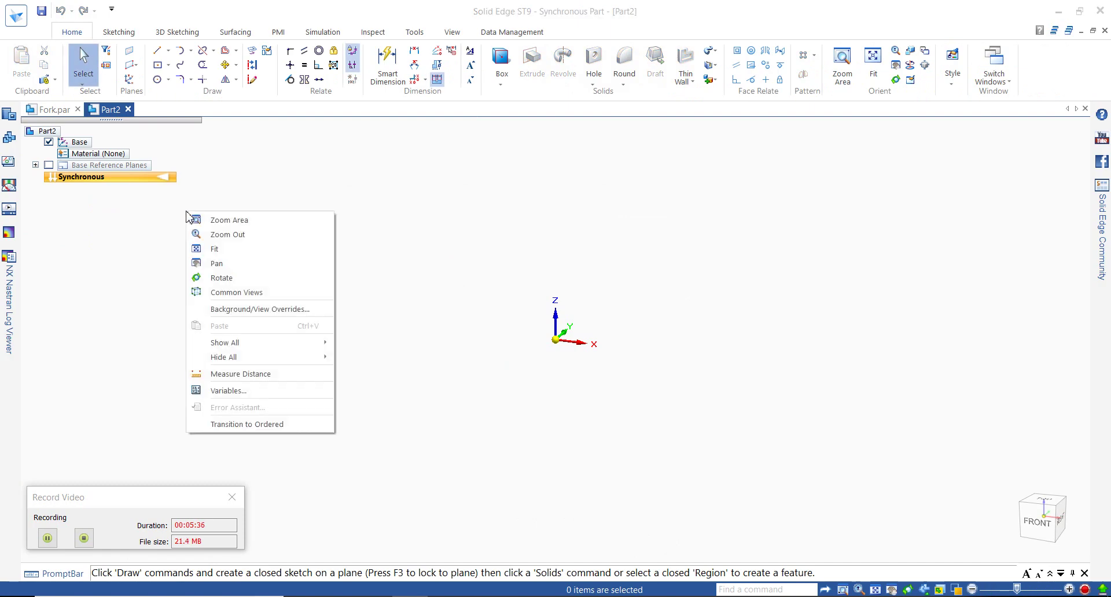
click(220, 424)
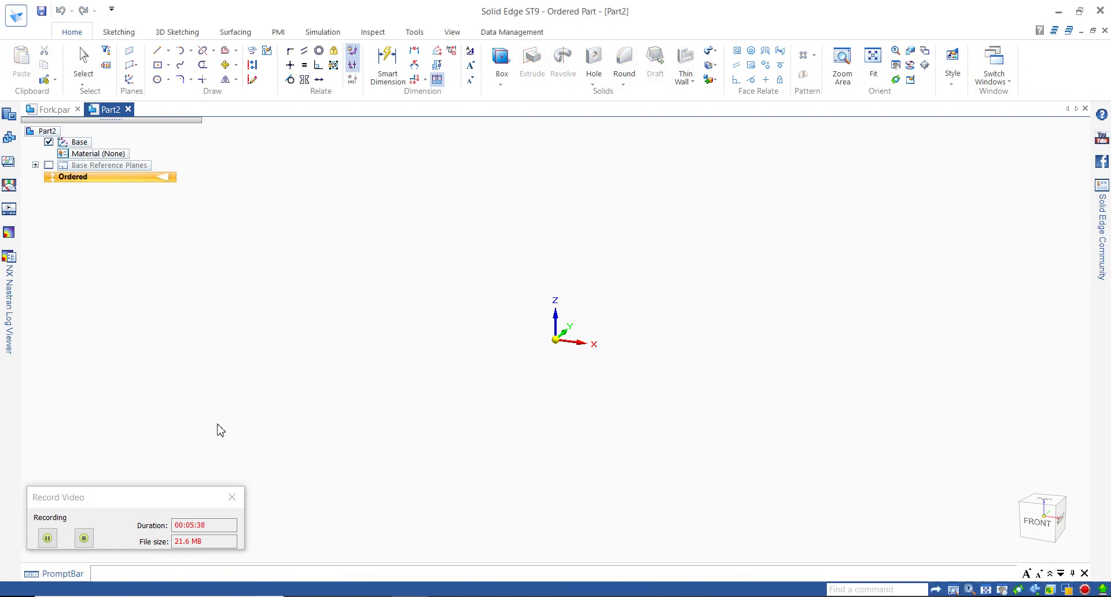
Step: Show the Right (yz) plane and sketch a rectangle about 78 mm wide on it, centred on the origin
click(35, 165)
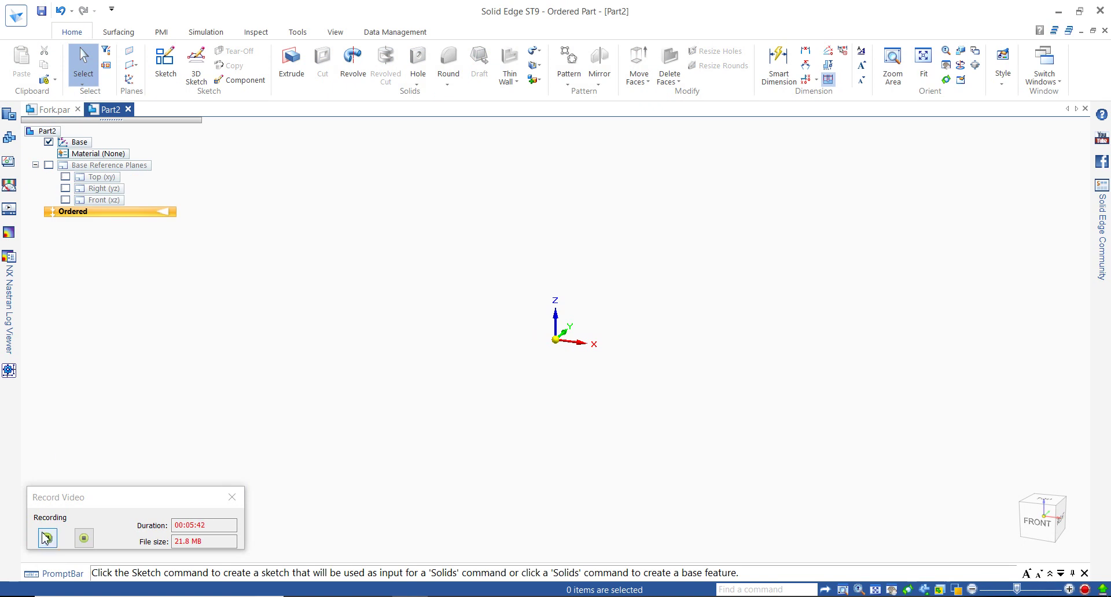
click(47, 538)
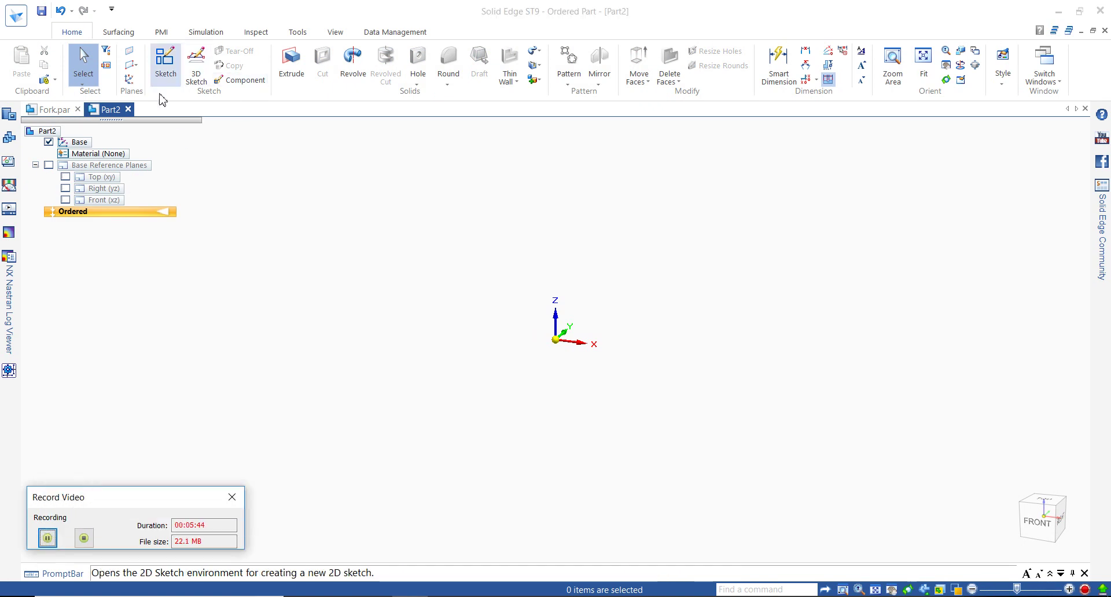
click(67, 188)
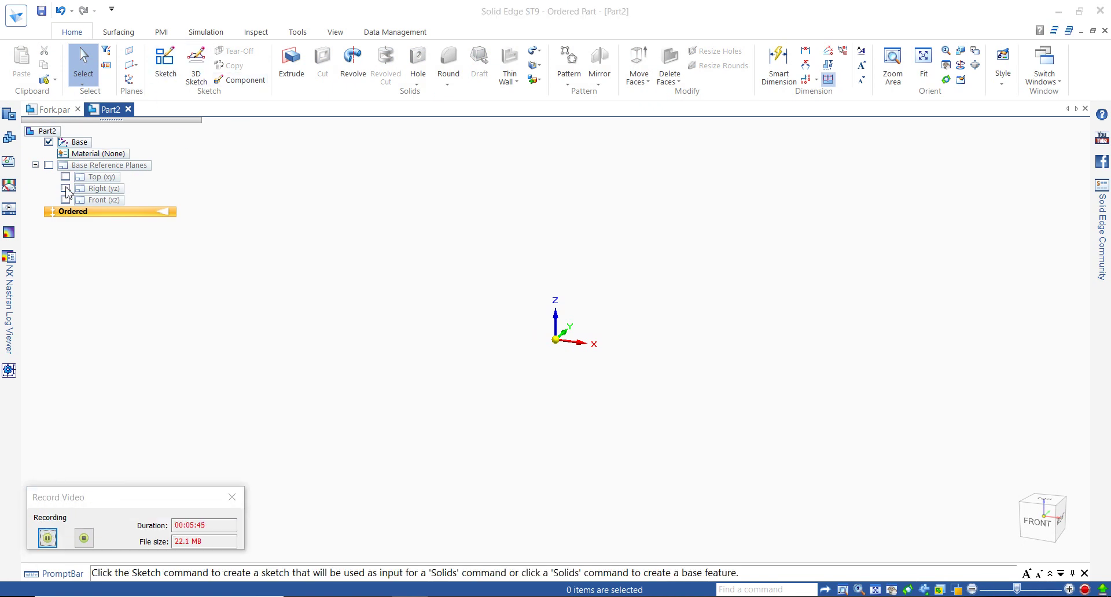
click(166, 64)
click(485, 297)
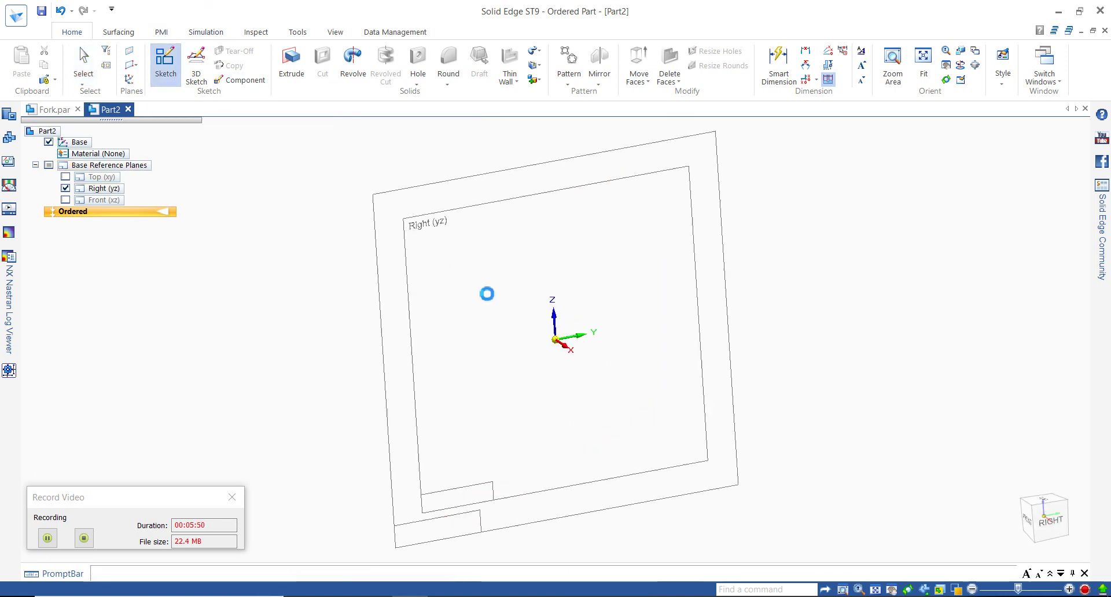
click(555, 340)
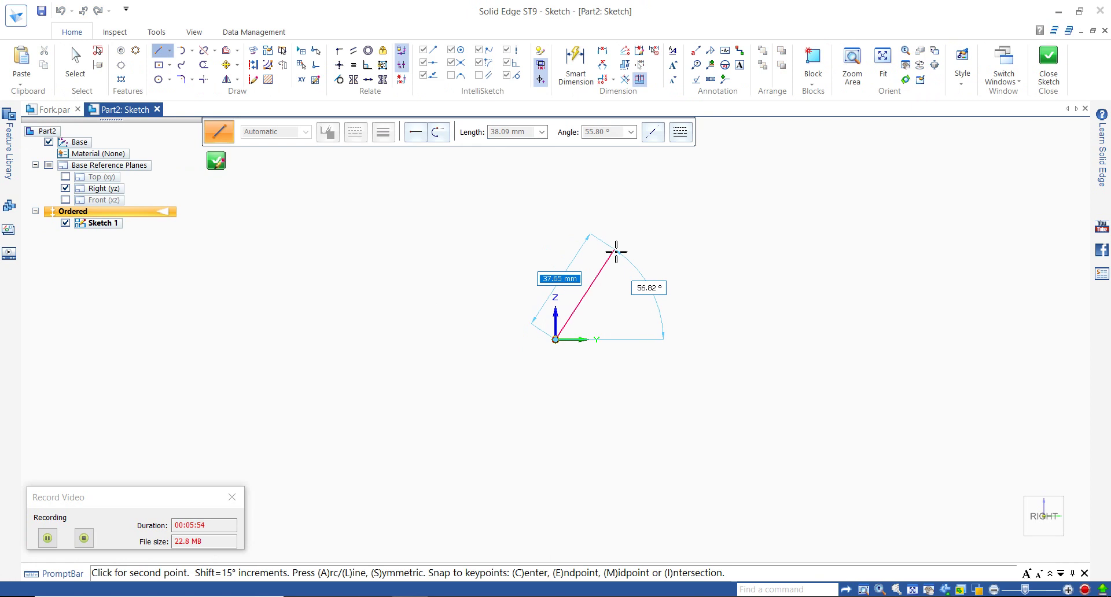
key(Escape)
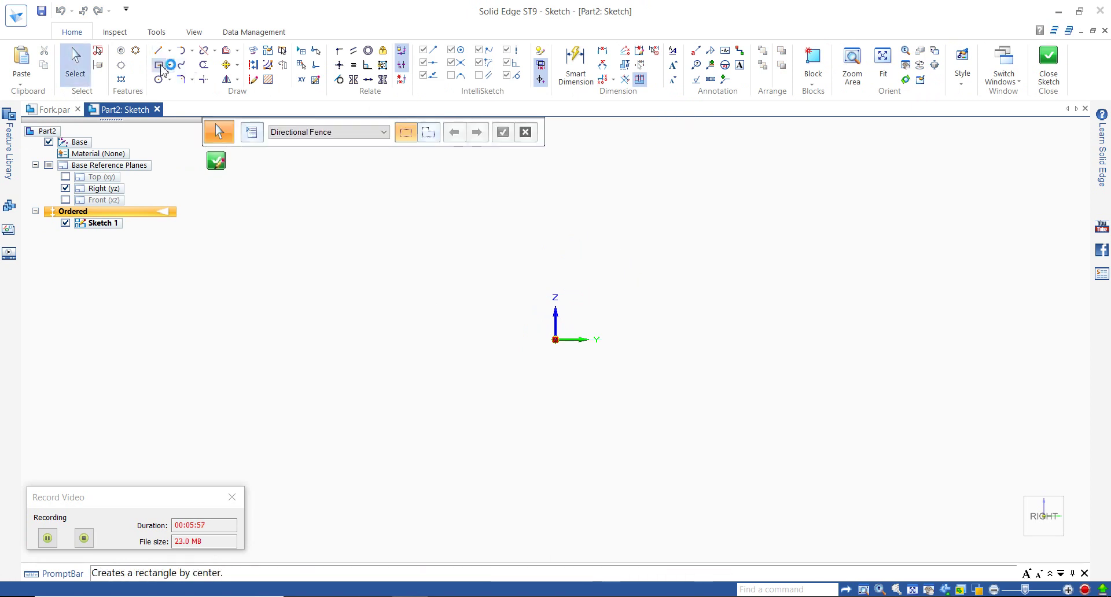
click(159, 65)
click(556, 339)
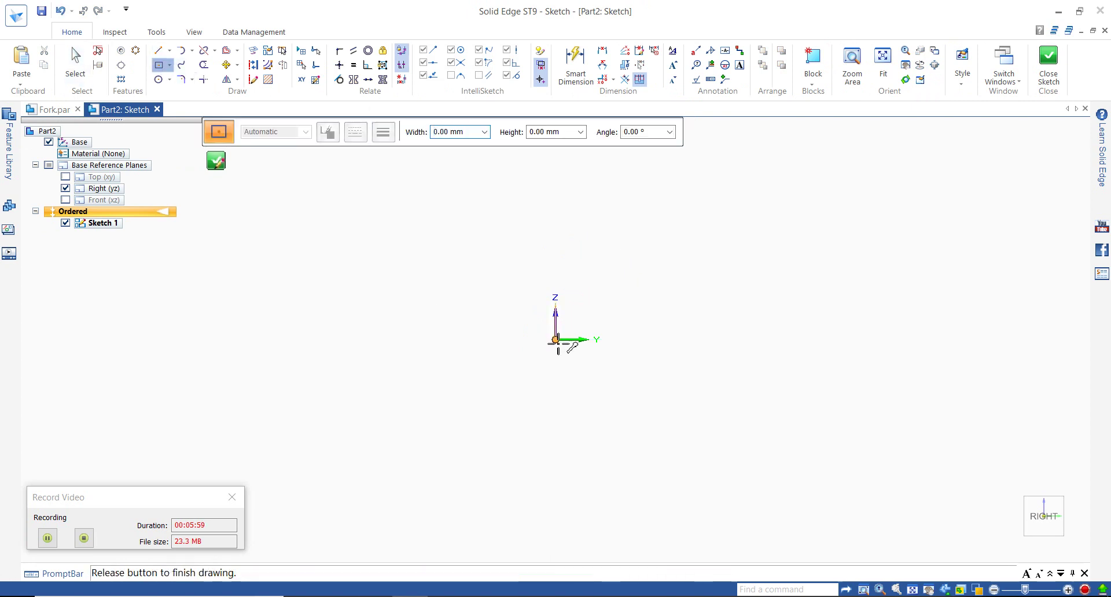
click(669, 241)
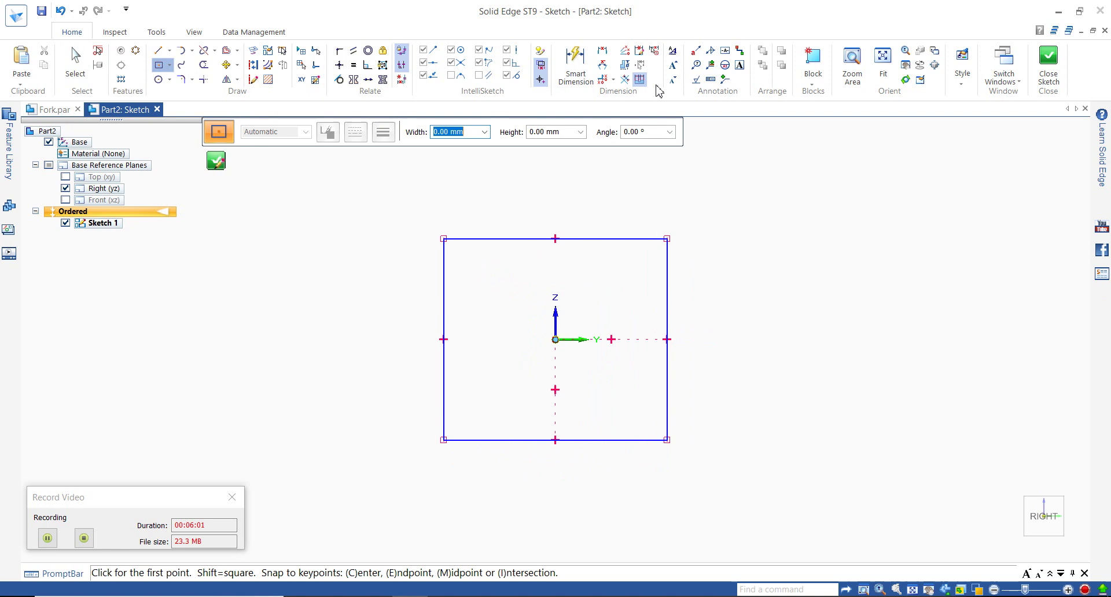
Step: Dimension the rectangle's width and height to 40 mm each
click(576, 64)
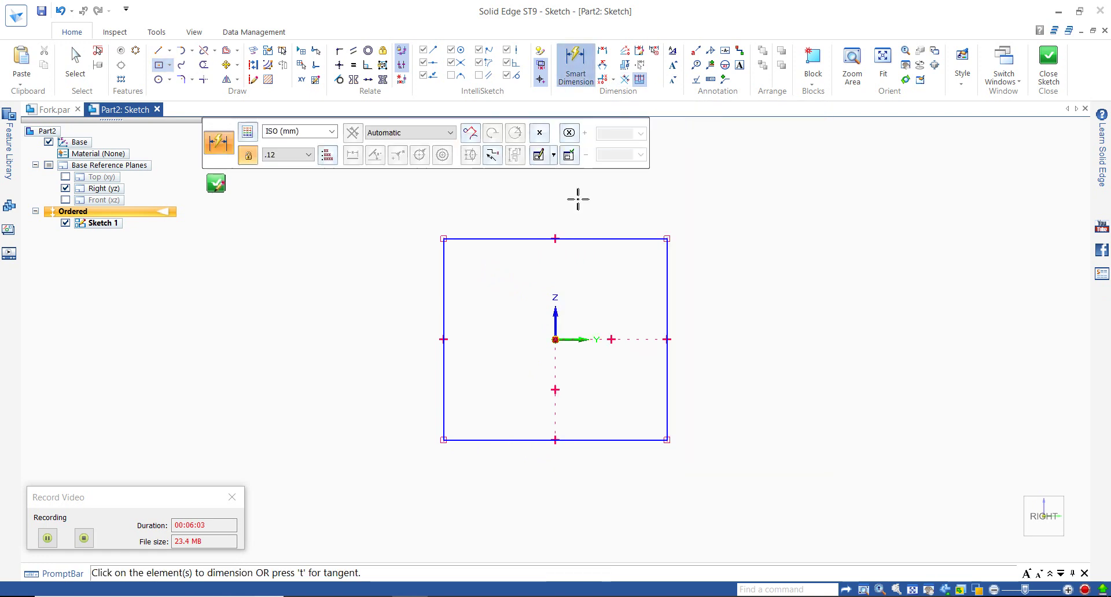
click(575, 238)
click(579, 197)
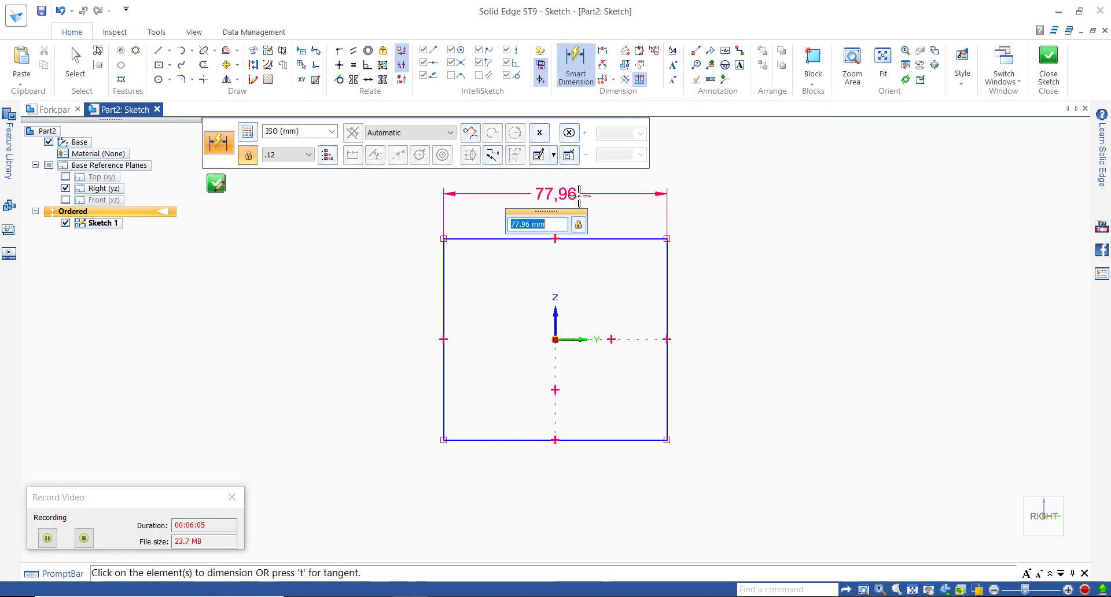
text(40)
key(Return)
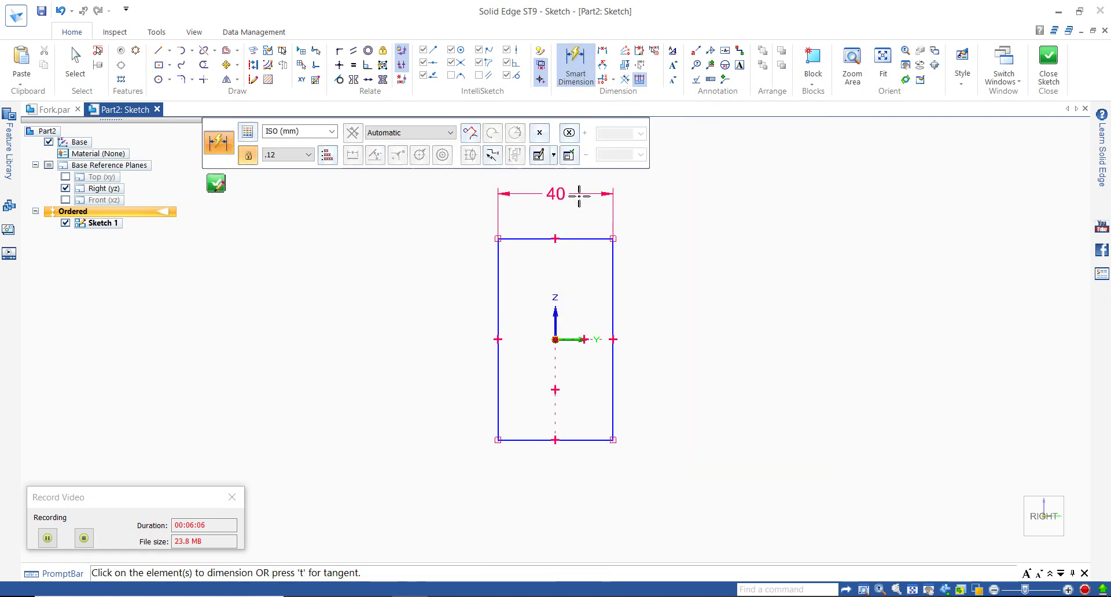
click(497, 283)
click(421, 293)
text(40)
key(Return)
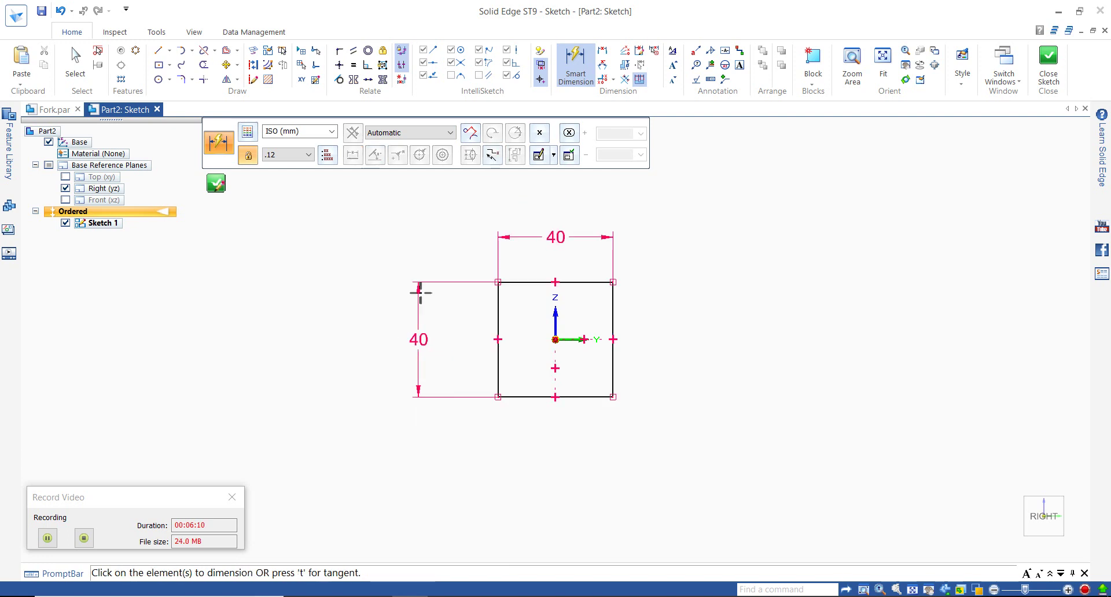
Step: Close and finish the square's sketch, and hide the Right (yz) reference plane
click(1053, 65)
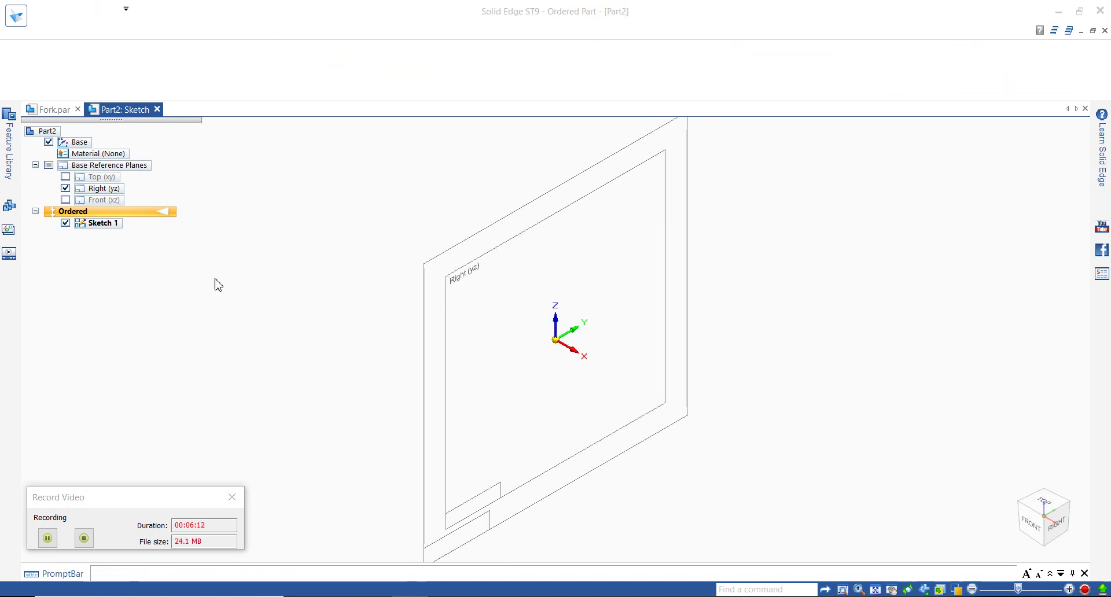
click(309, 132)
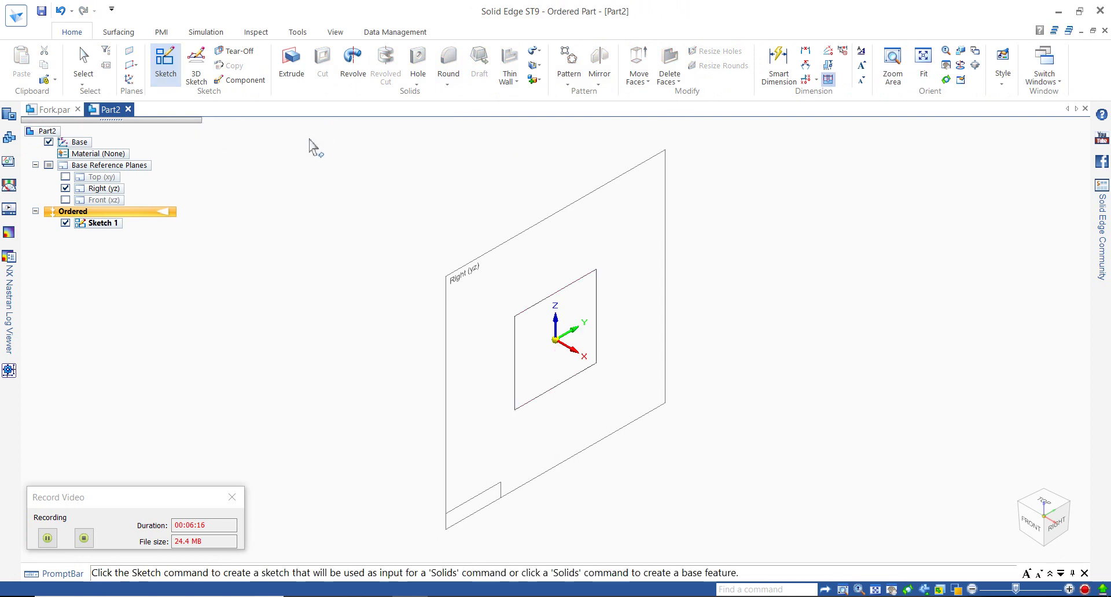
click(65, 189)
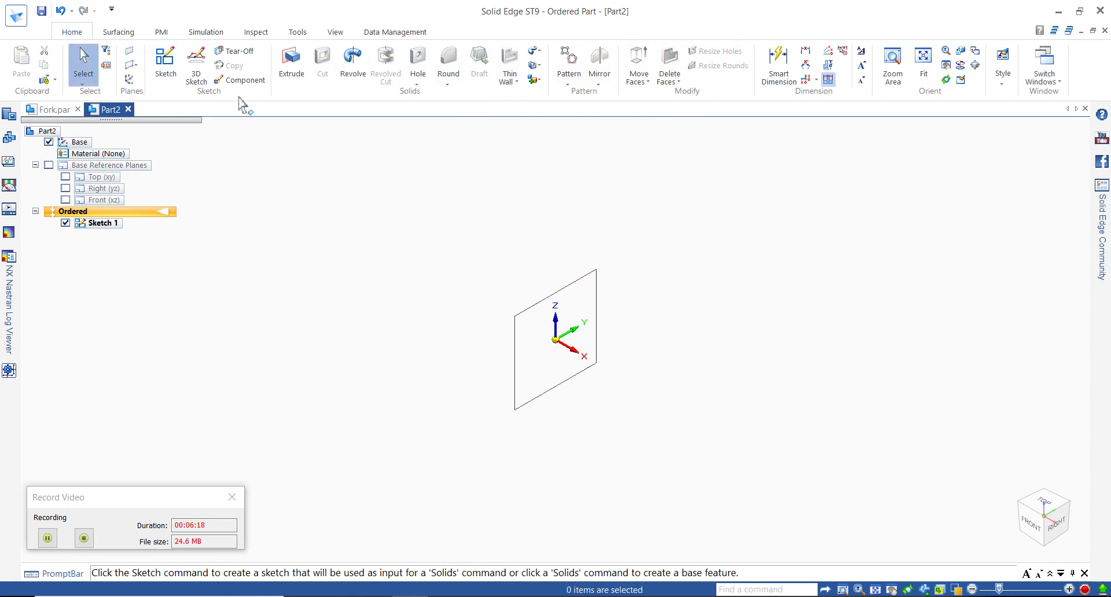
Step: Extrude the square symmetrically to a total distance of 150 mm, finish the protrusion and hide its sketch
click(291, 61)
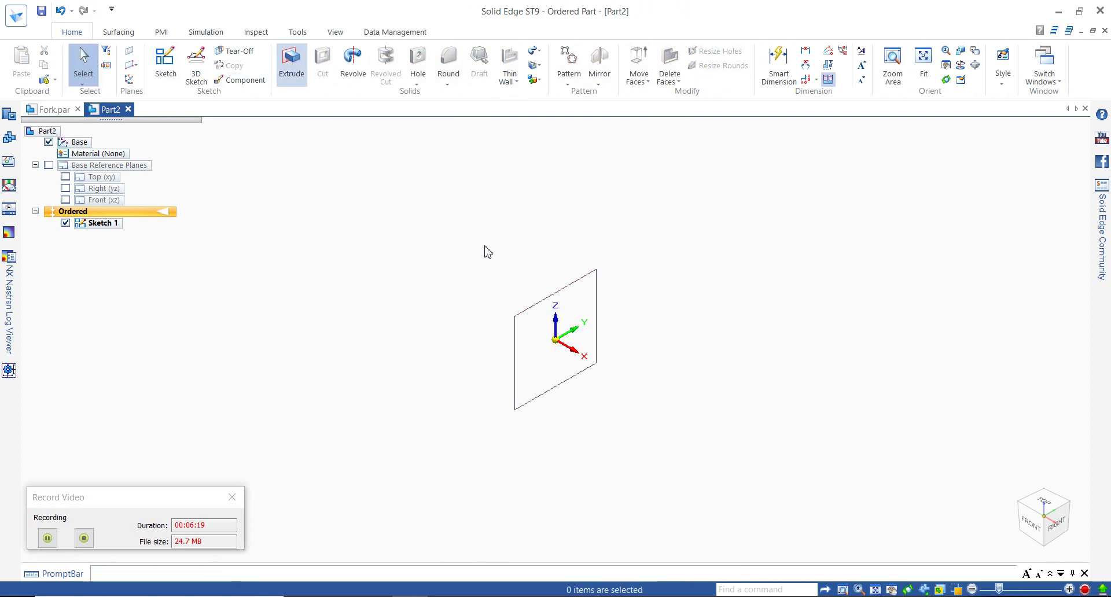
click(537, 305)
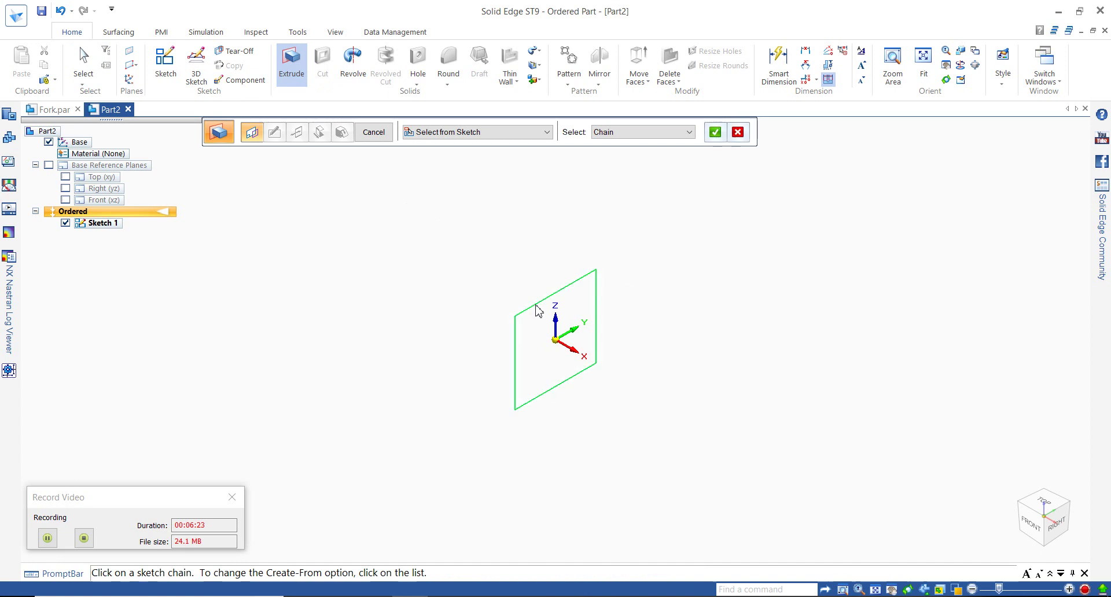
right_click(536, 311)
text(150)
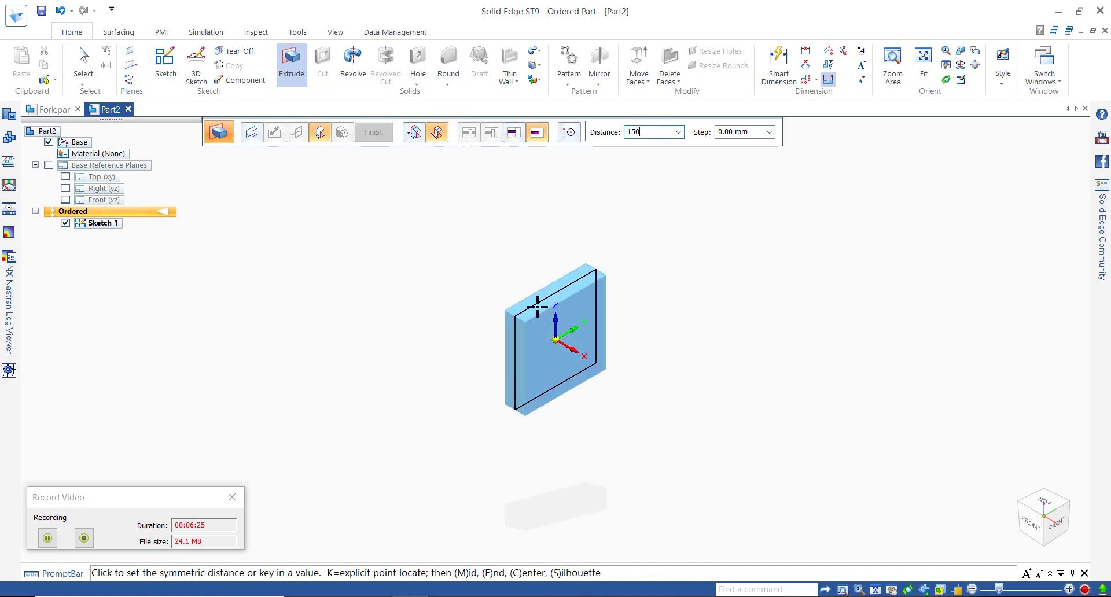
key(Return)
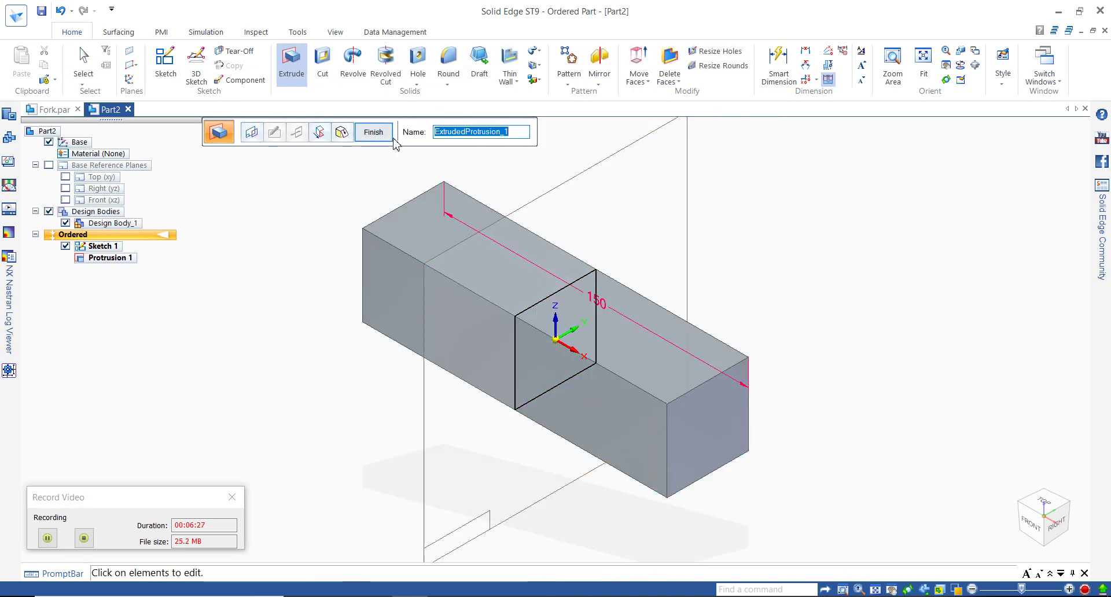
click(376, 132)
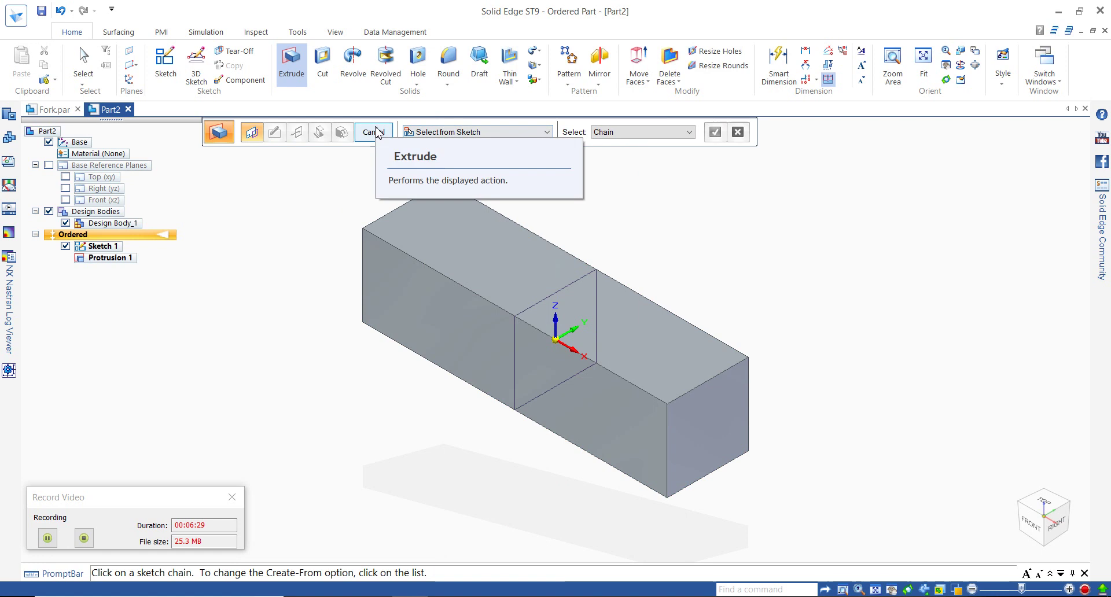
click(374, 132)
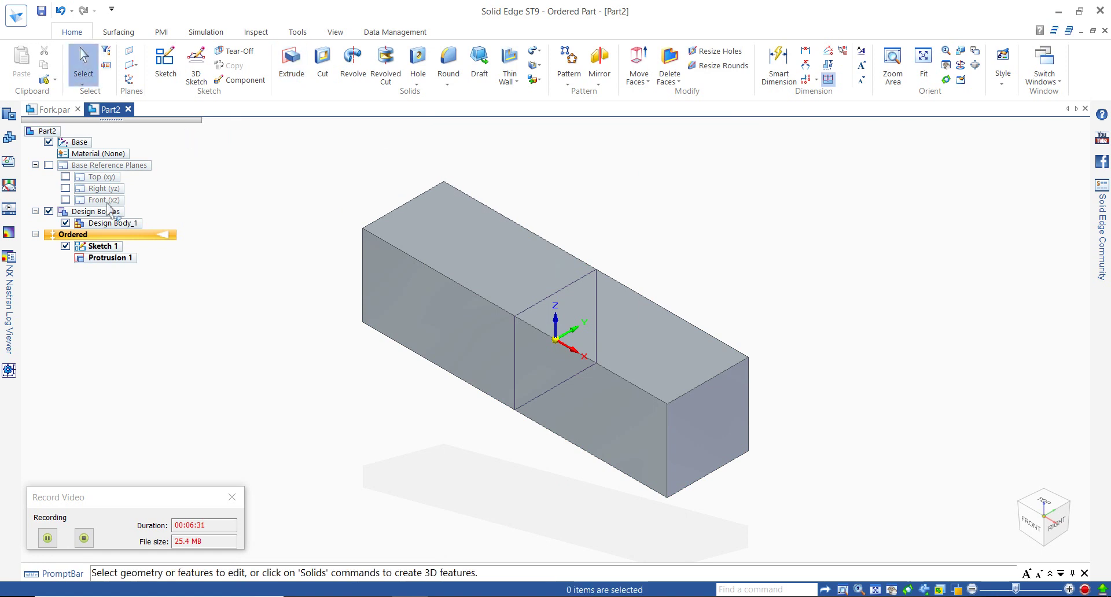
click(65, 247)
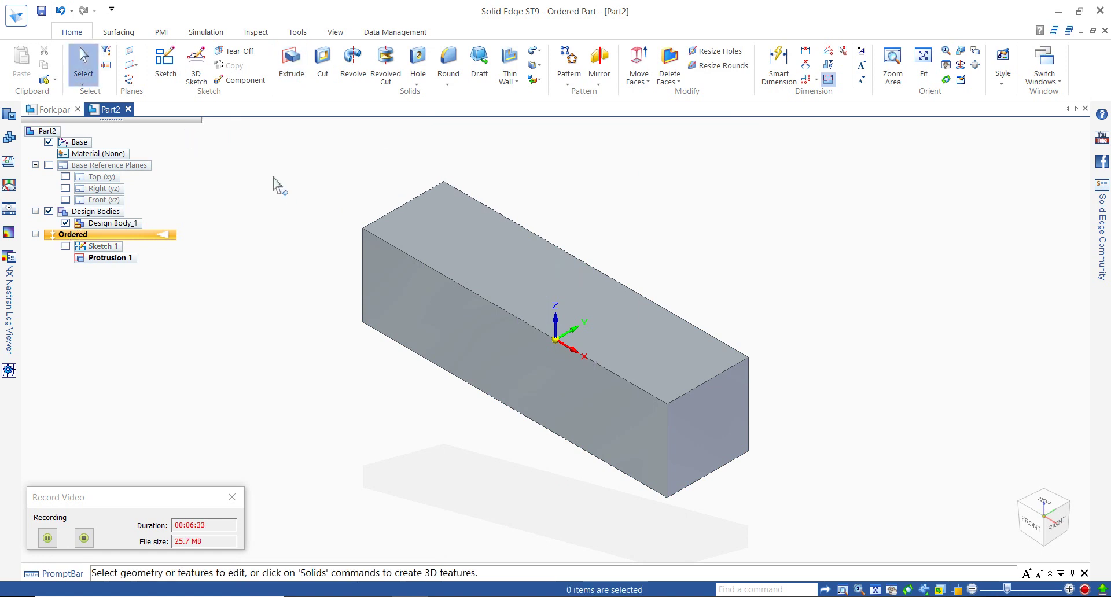
Step: Start a cutout on the block's top face and sketch a rectangle about 32 mm by 13 mm between the origin and the +X end
click(323, 64)
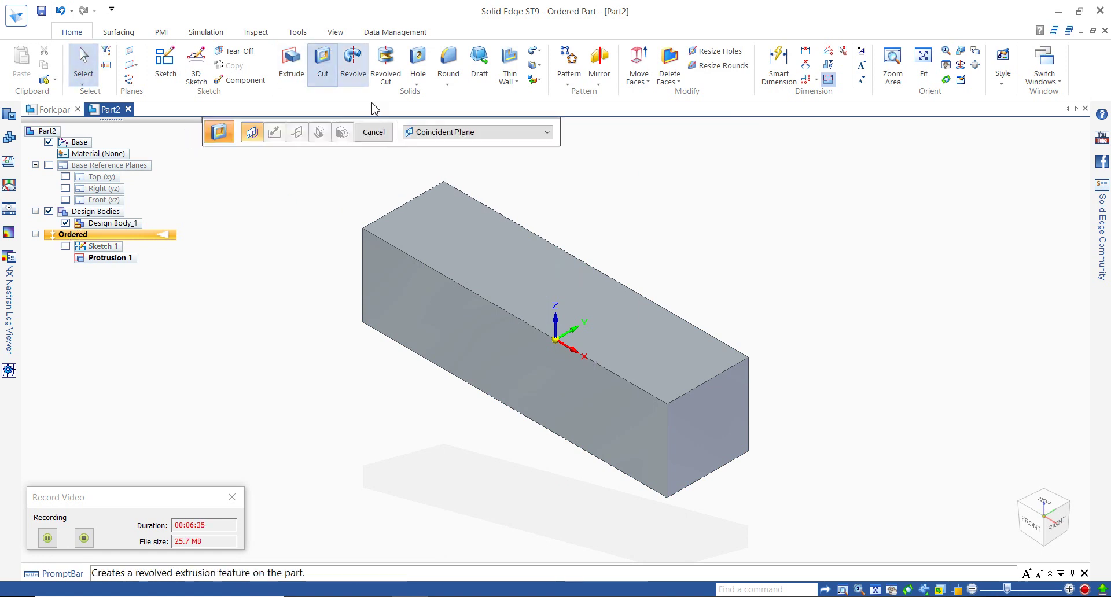
click(437, 222)
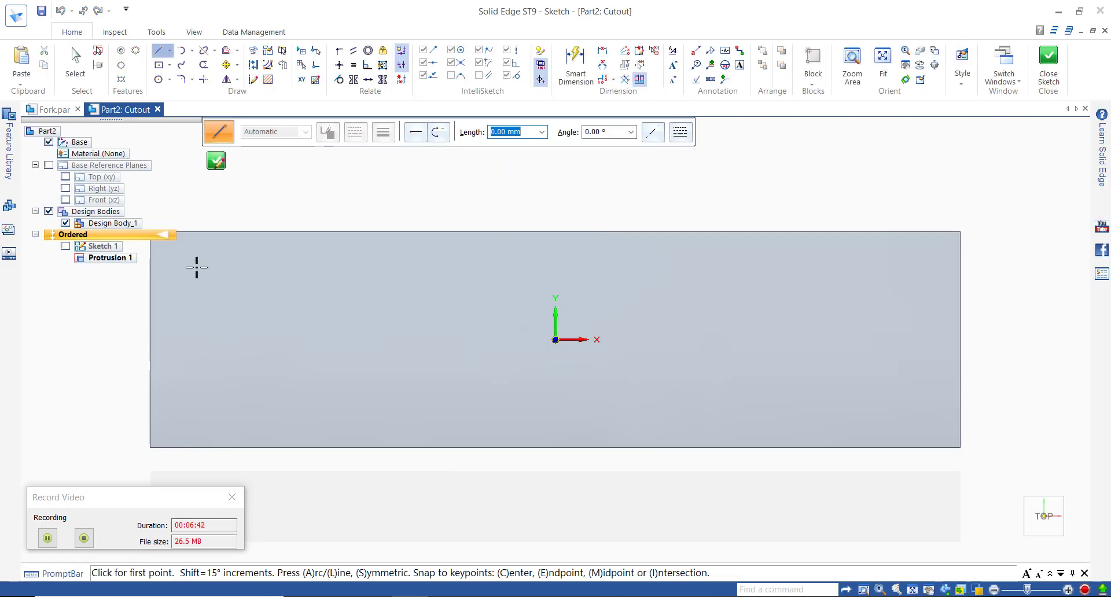
click(167, 66)
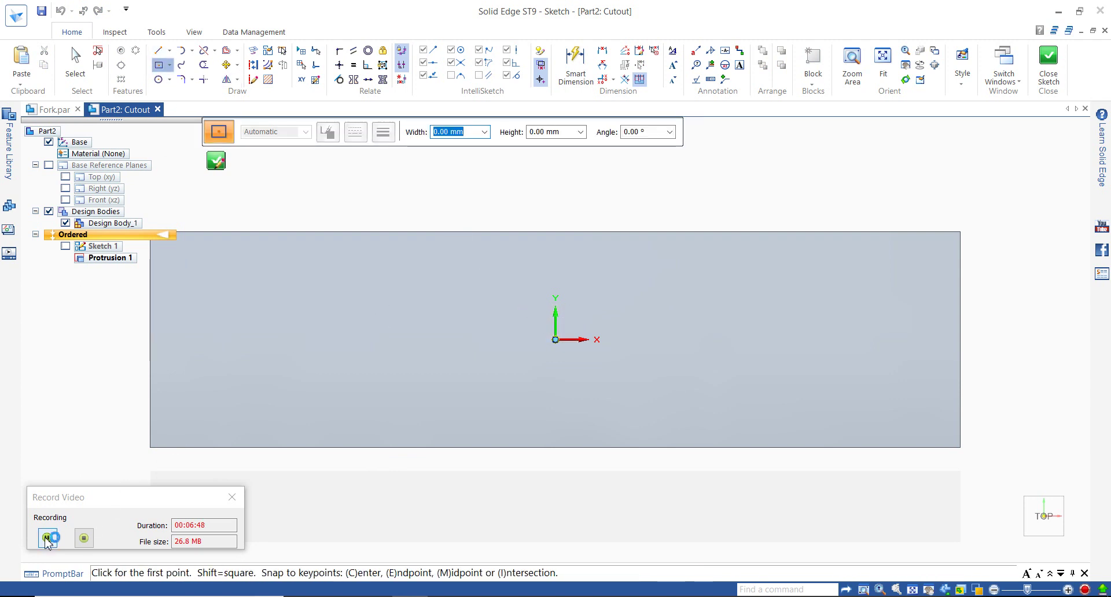
click(47, 538)
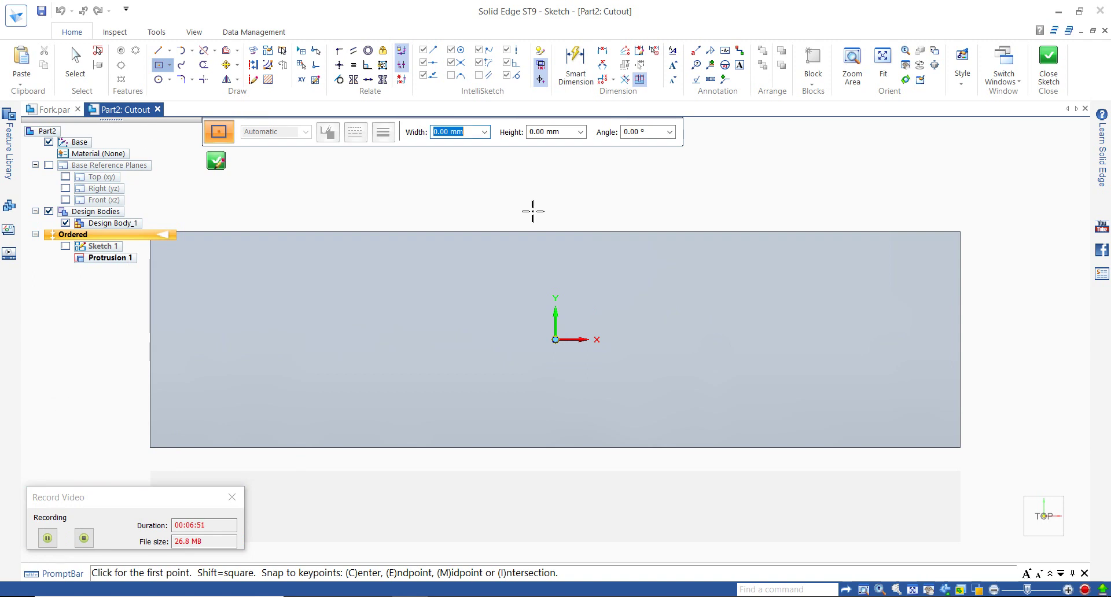
click(751, 329)
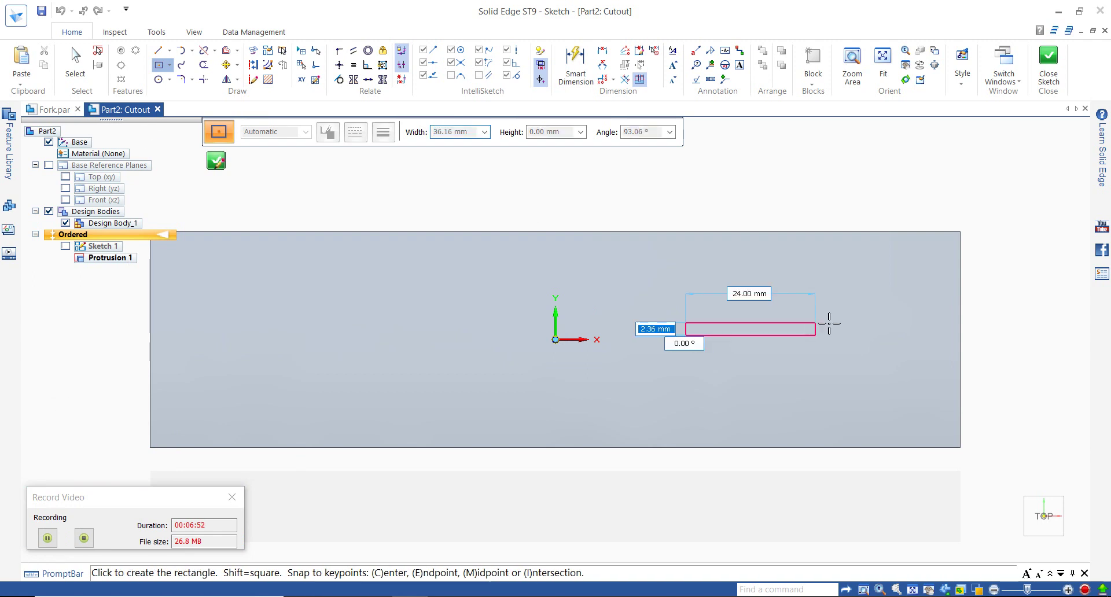
click(838, 294)
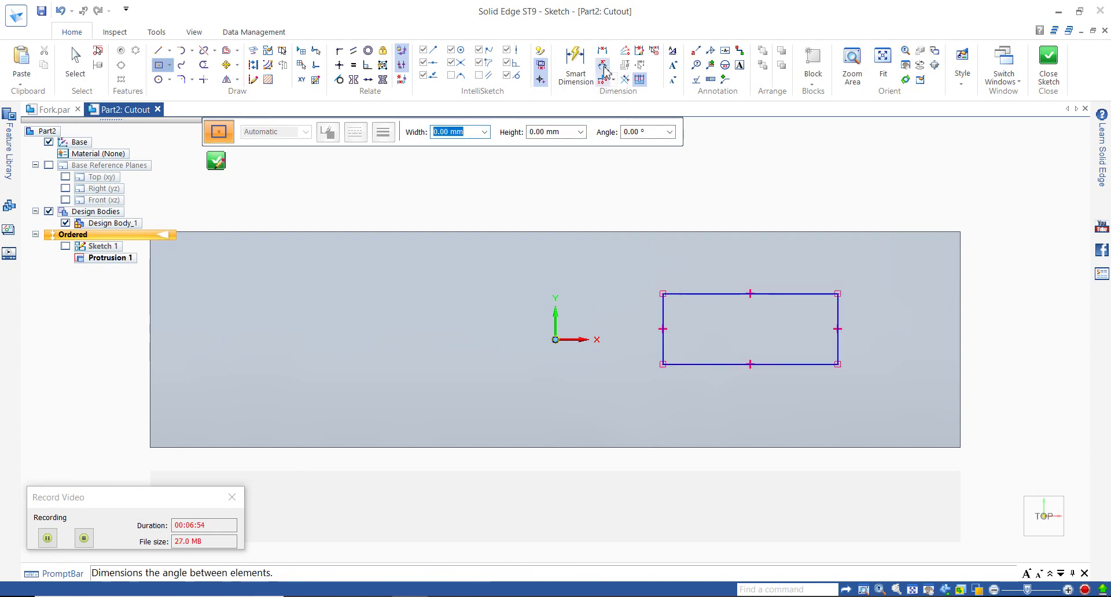
Step: Dimension the slot rectangle to 28 mm wide and 12 mm high
click(575, 63)
click(712, 293)
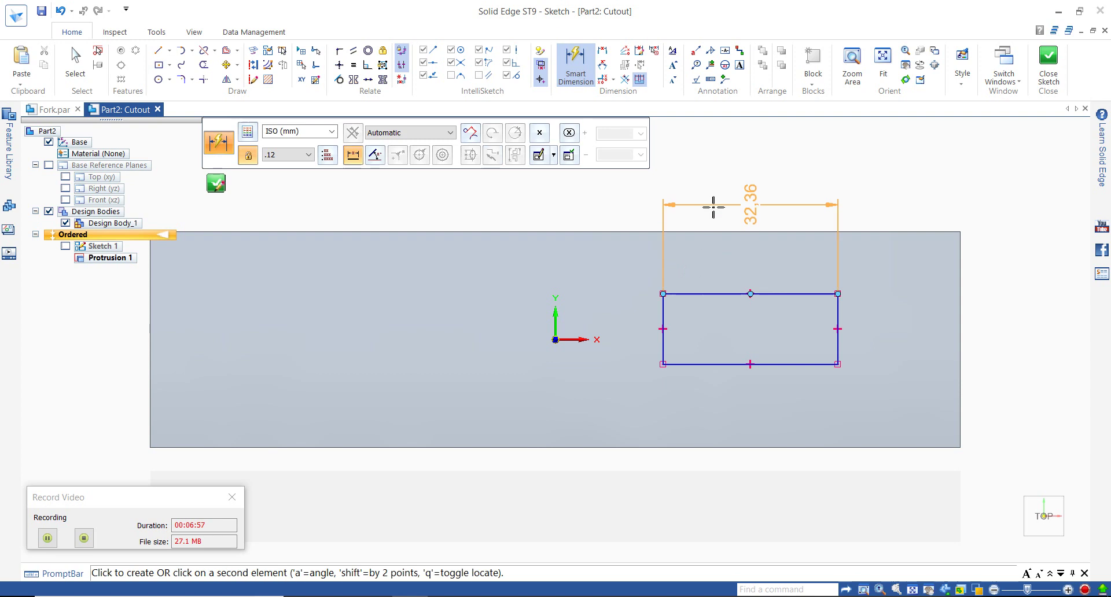
click(713, 202)
key(Return)
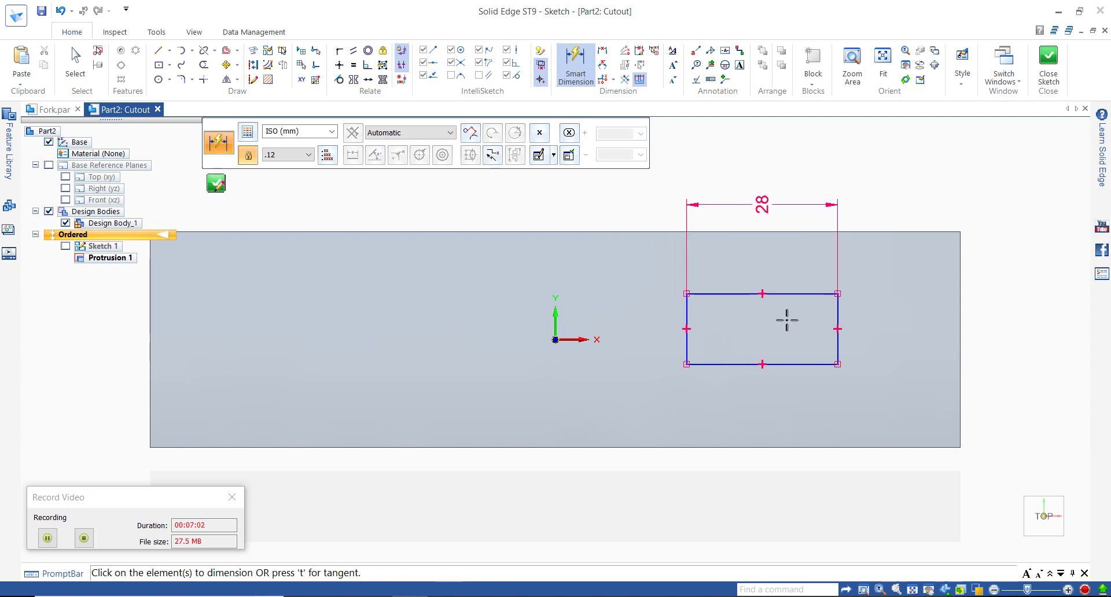
click(839, 323)
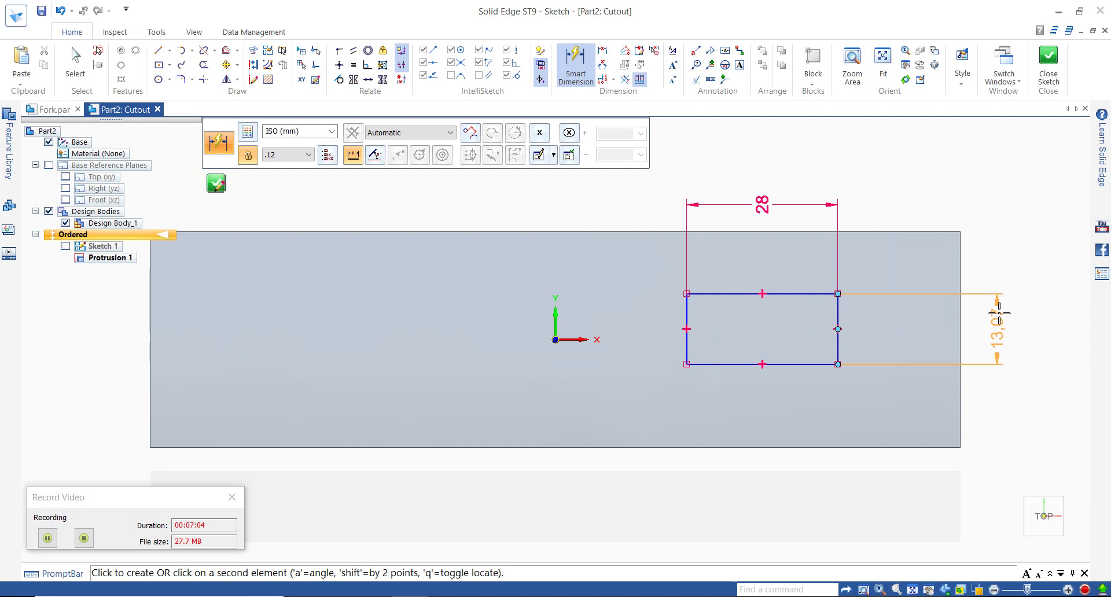
click(999, 313)
text(12)
key(Return)
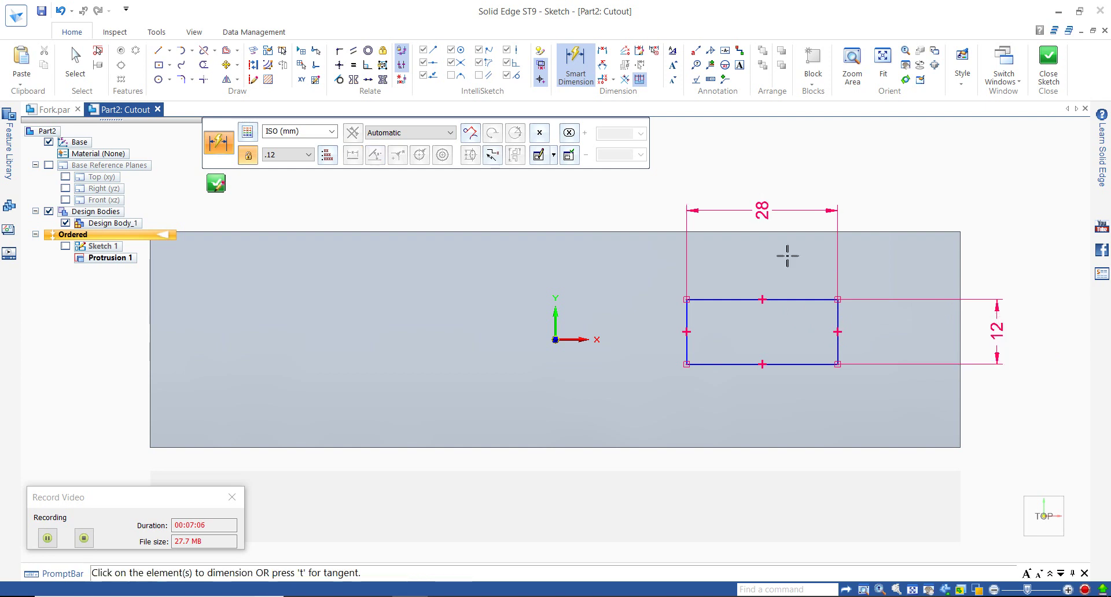
Step: Dimension the distance from the rectangle's nearer short side to the block's +X end edge as 40 mm
click(840, 316)
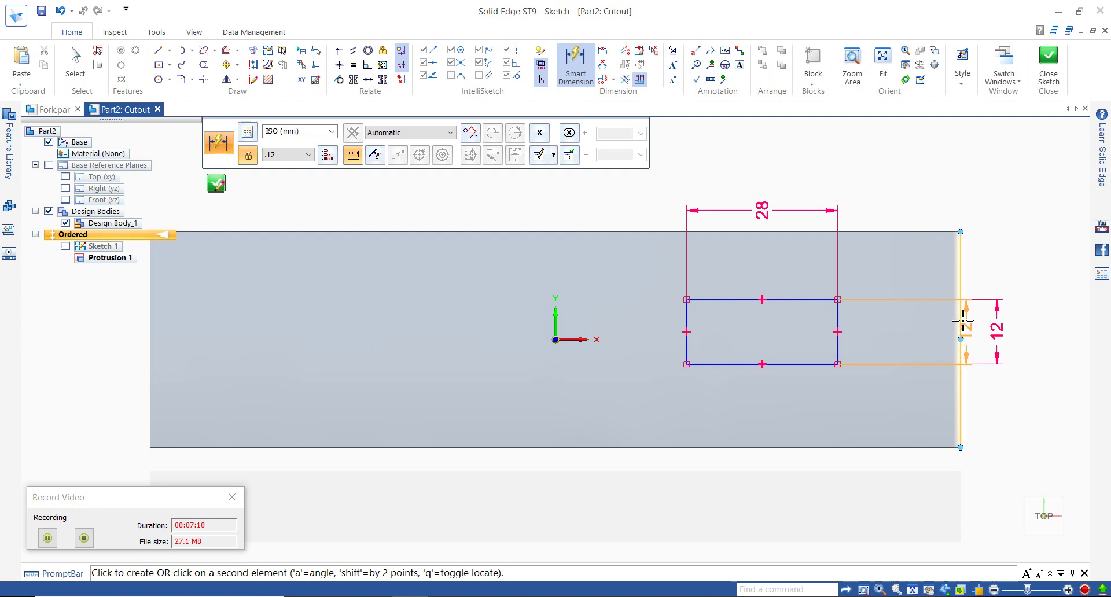
click(963, 321)
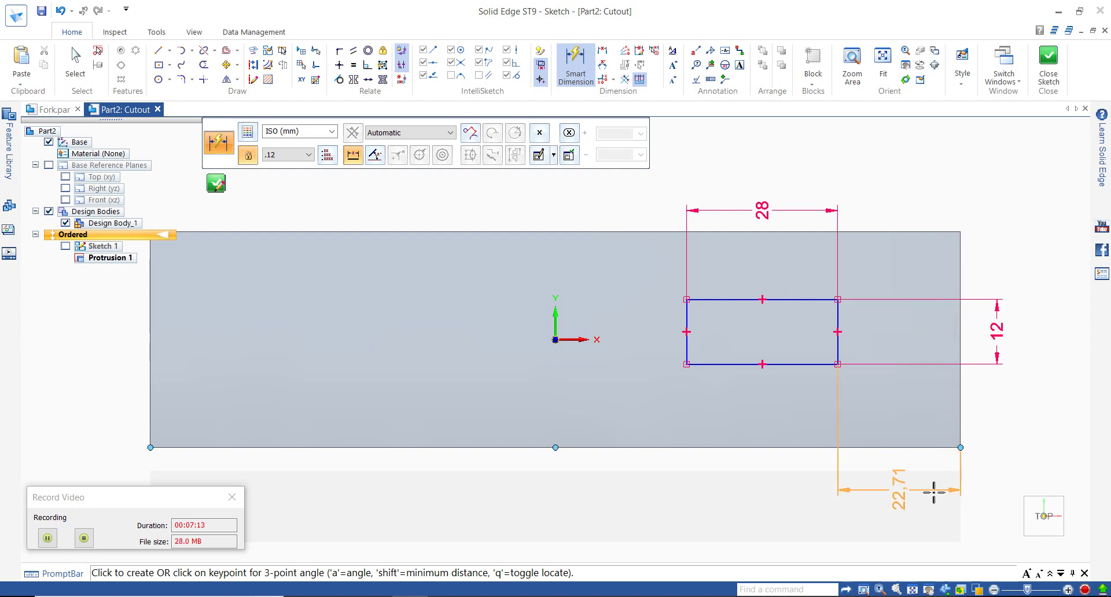
click(934, 499)
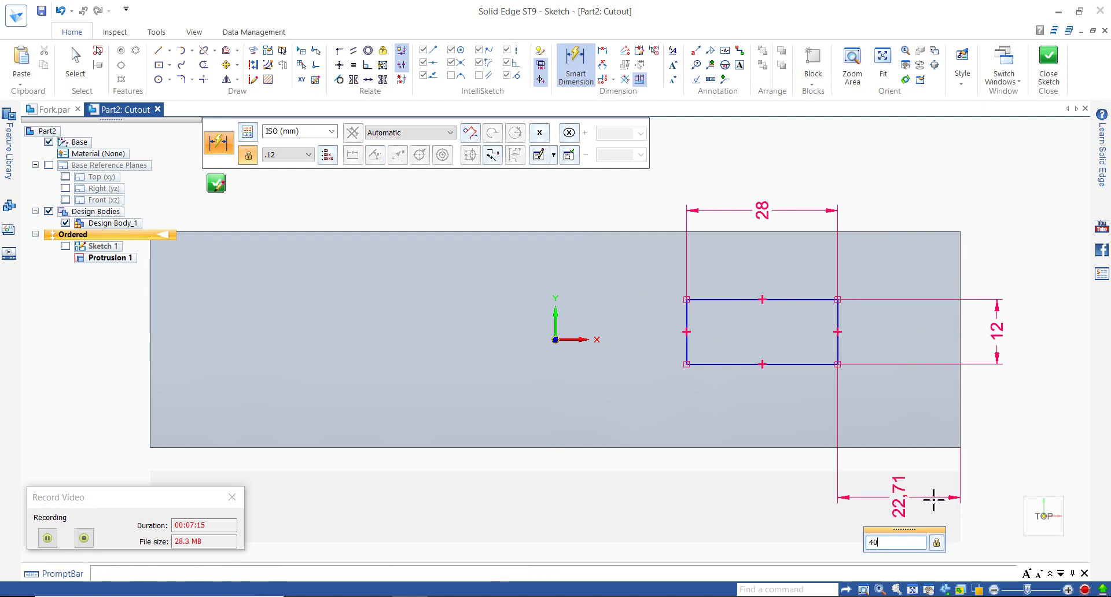
text(40)
key(Return)
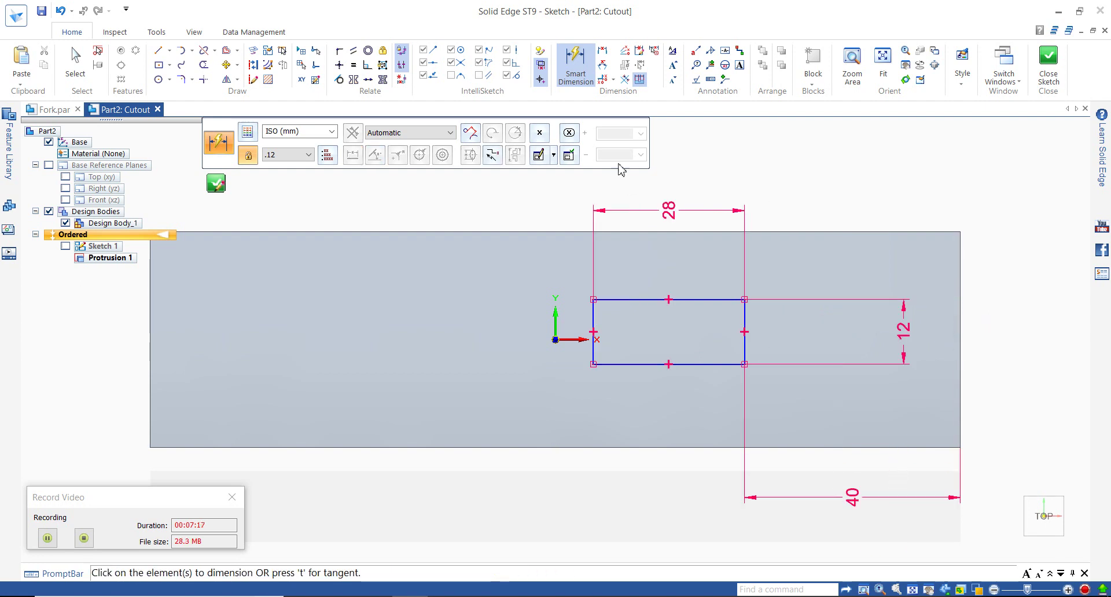
Step: Make the rectangle's two long sides symmetric about the X axis
click(354, 80)
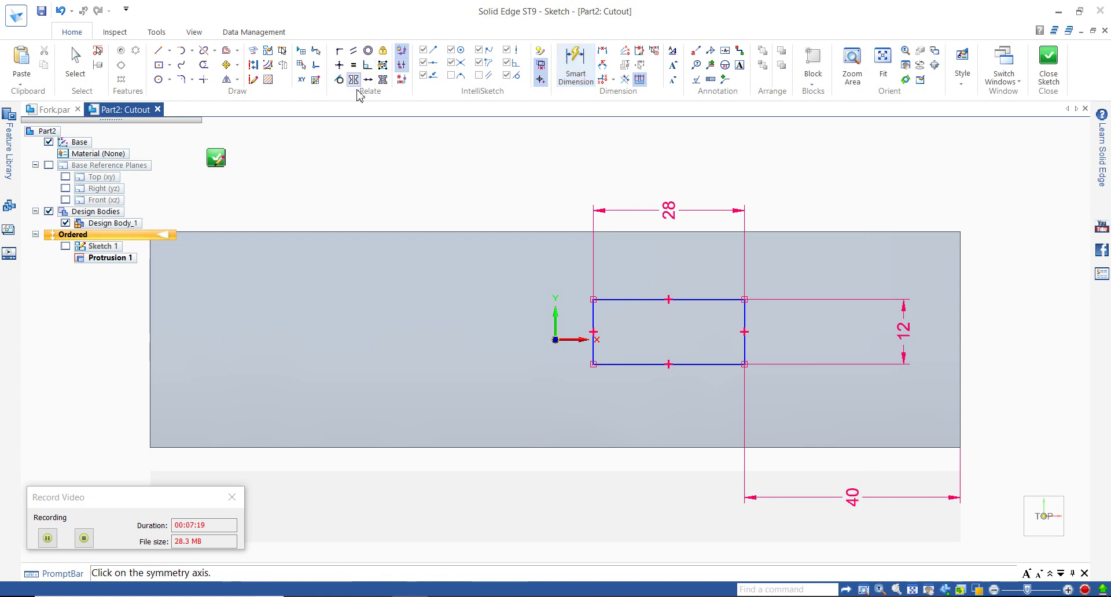
click(570, 341)
click(621, 298)
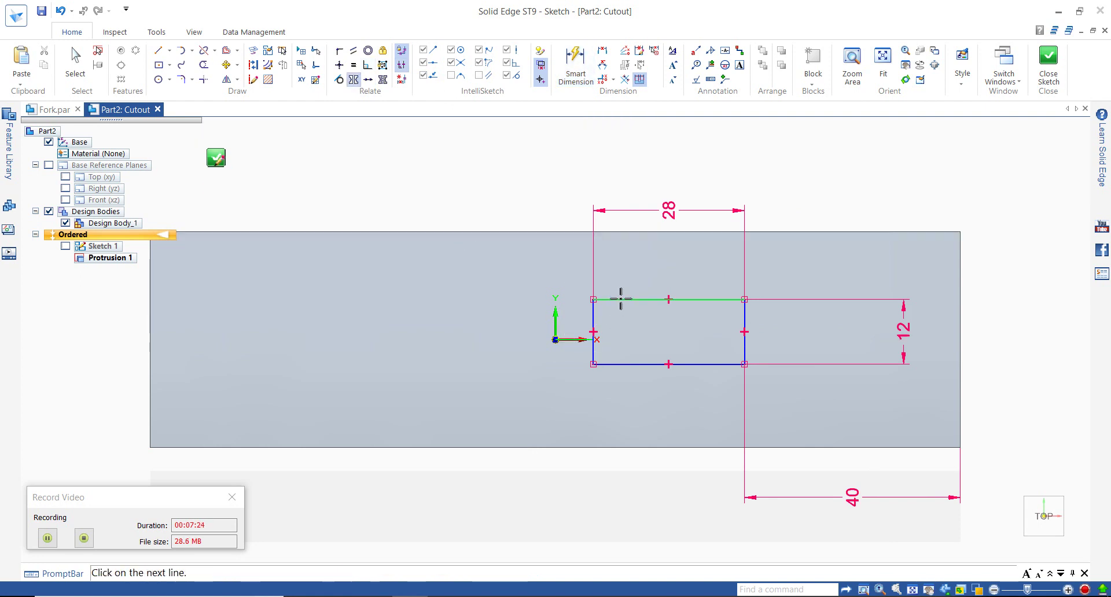
click(615, 365)
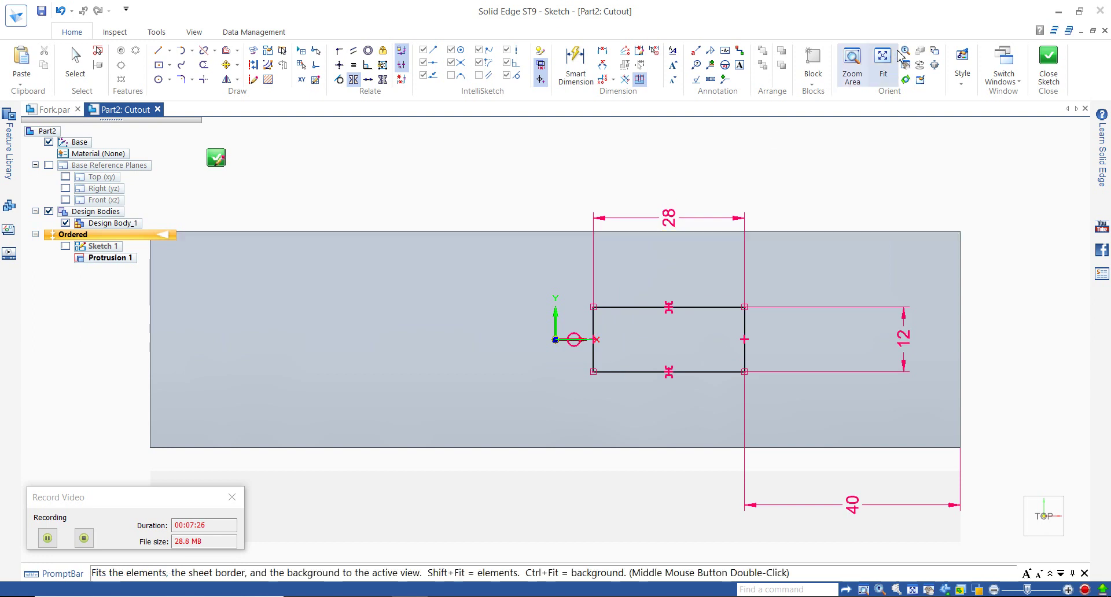
Step: Close the slot sketch, cut it downward through the entire block and finish the cutout
click(1045, 61)
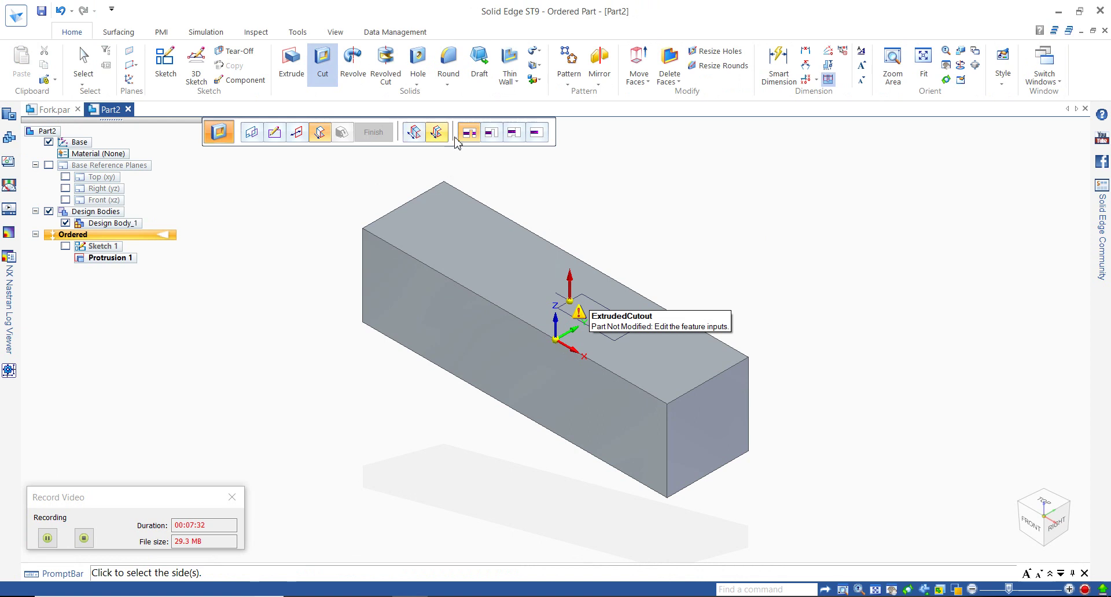
click(532, 489)
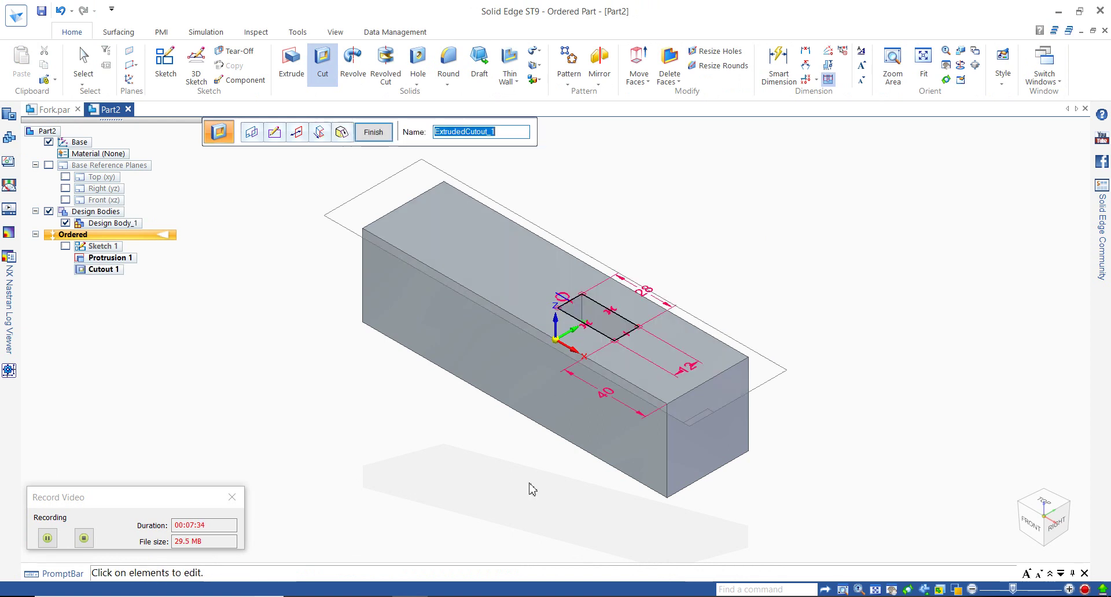
click(373, 132)
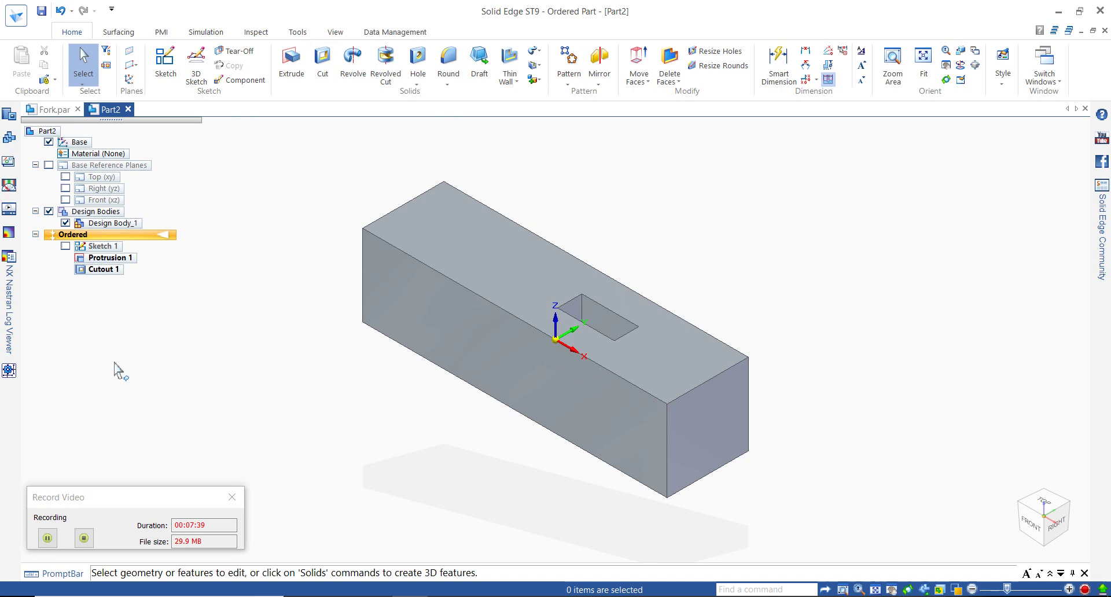
Step: Save the part as Square Rod in the Gib and Cotter Joint folder
key(ctrl+s)
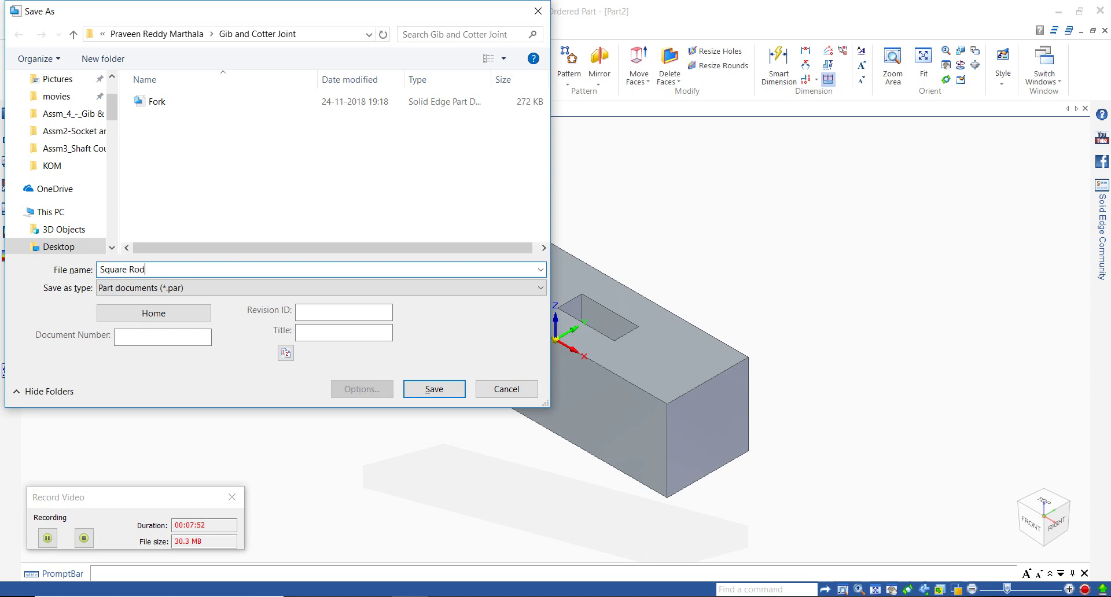
key(Return)
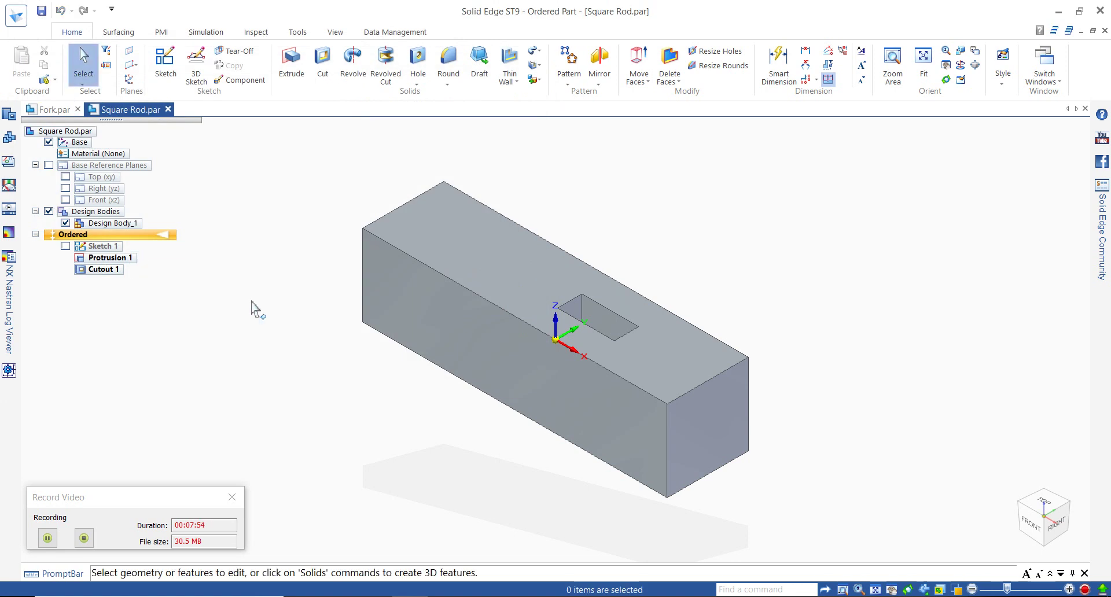
Step: Create a new part from the iso metric part.par template and switch it to the ordered environment
key(ctrl+n)
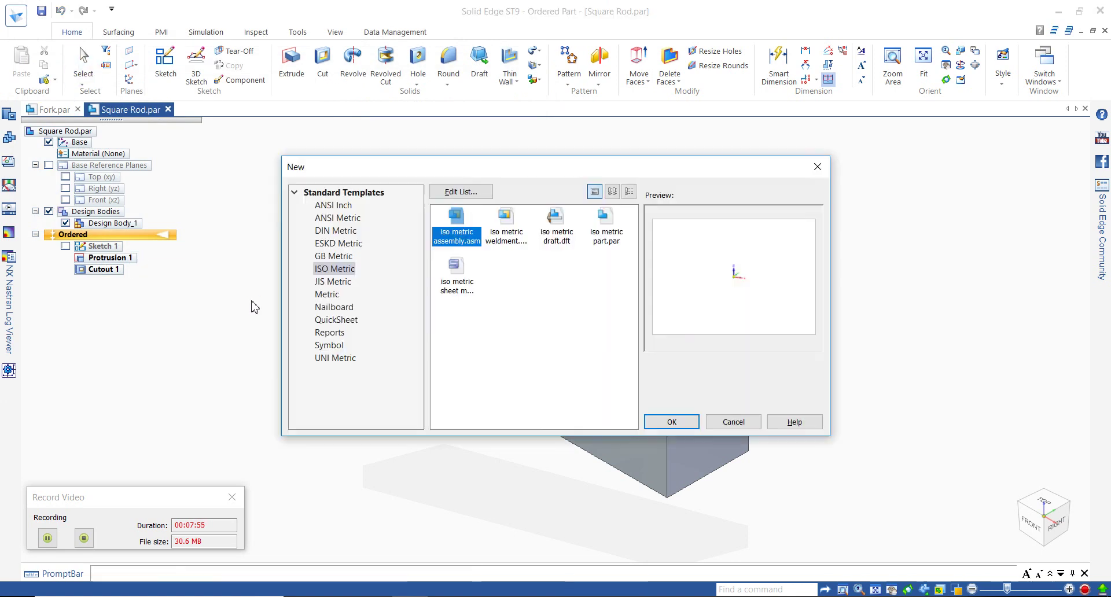
click(608, 229)
click(673, 421)
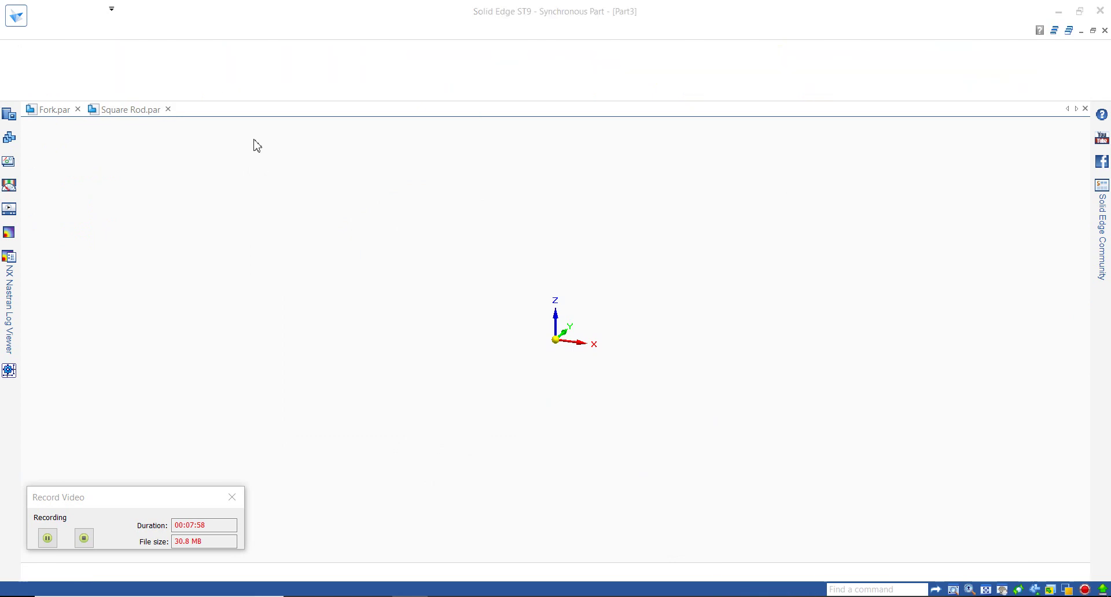
right_click(354, 257)
click(389, 469)
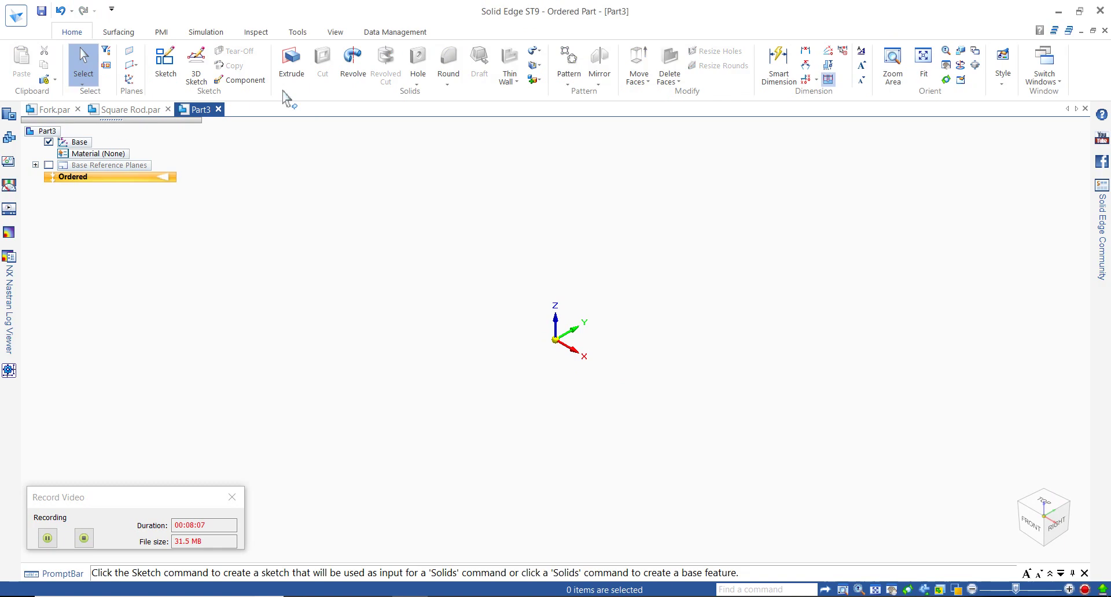
Step: Show the Front (xz) reference plane and start a sketch on it
click(165, 65)
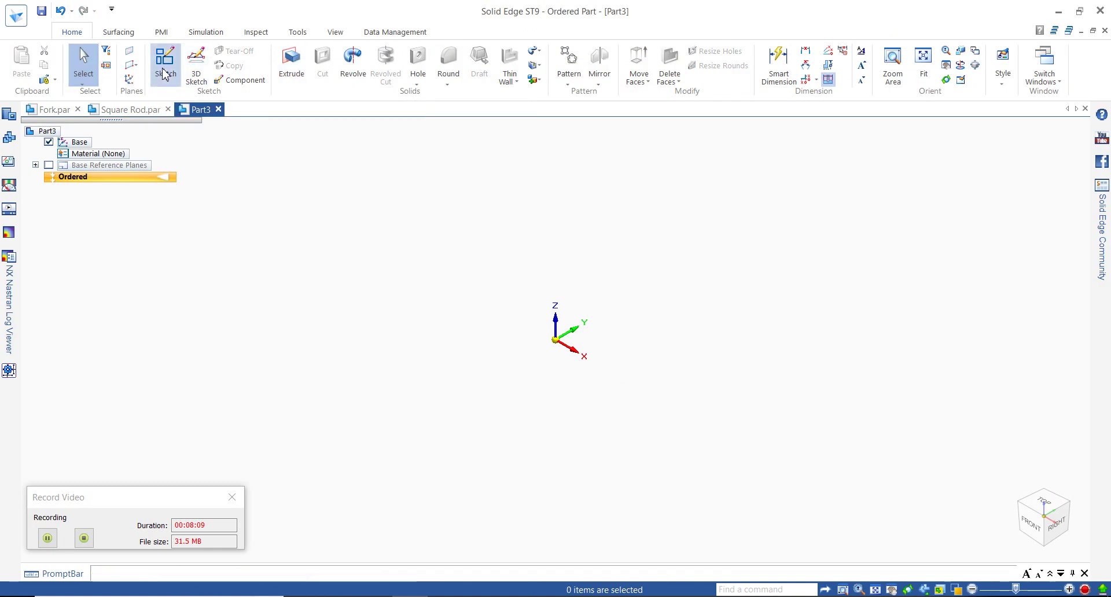
click(35, 165)
click(66, 199)
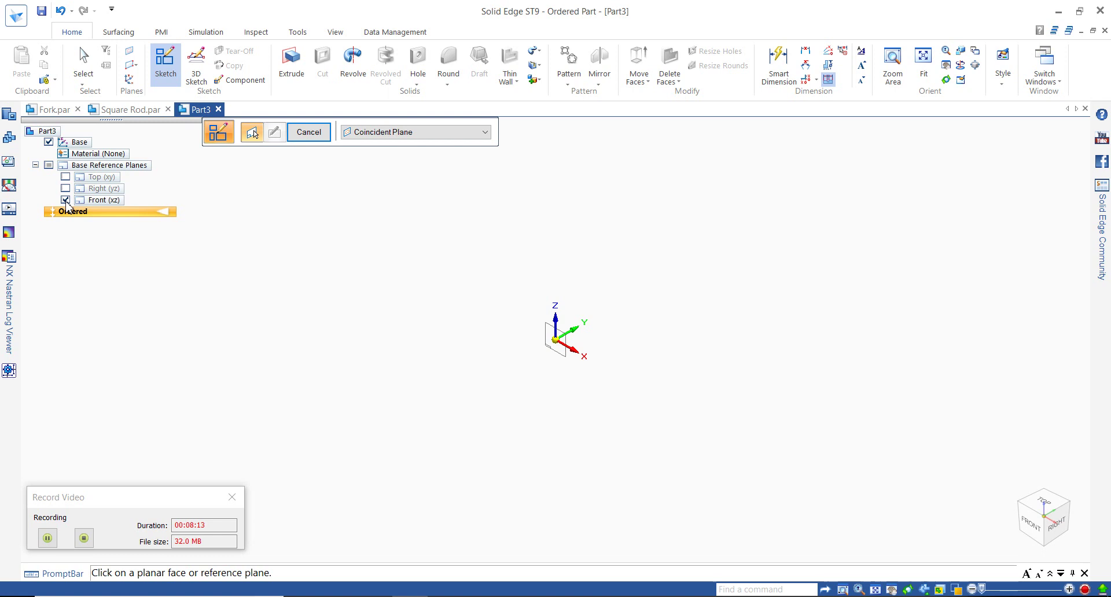
click(549, 338)
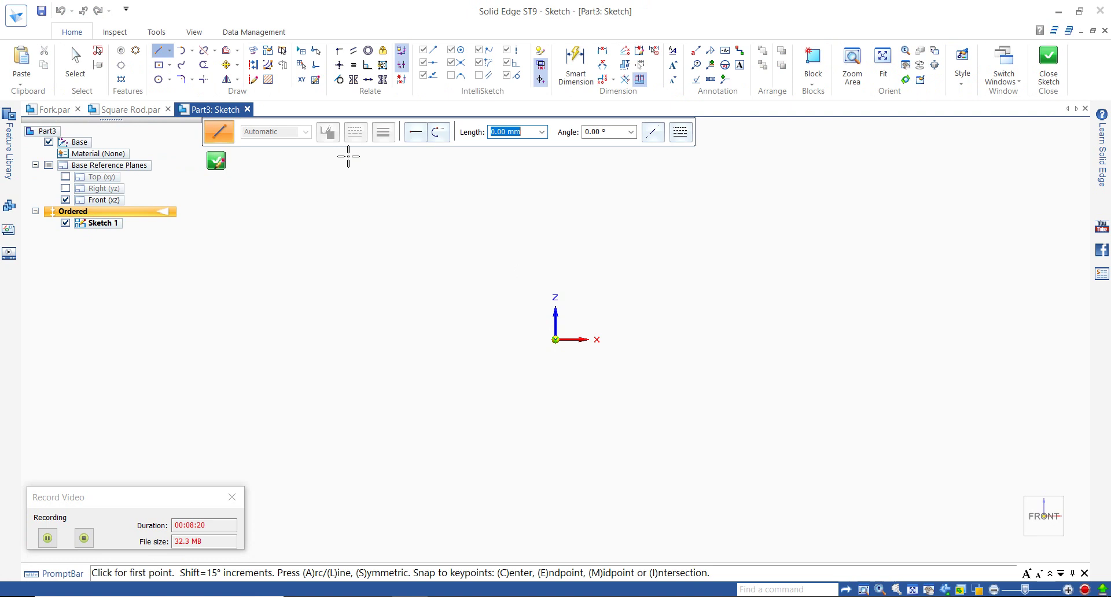
click(47, 538)
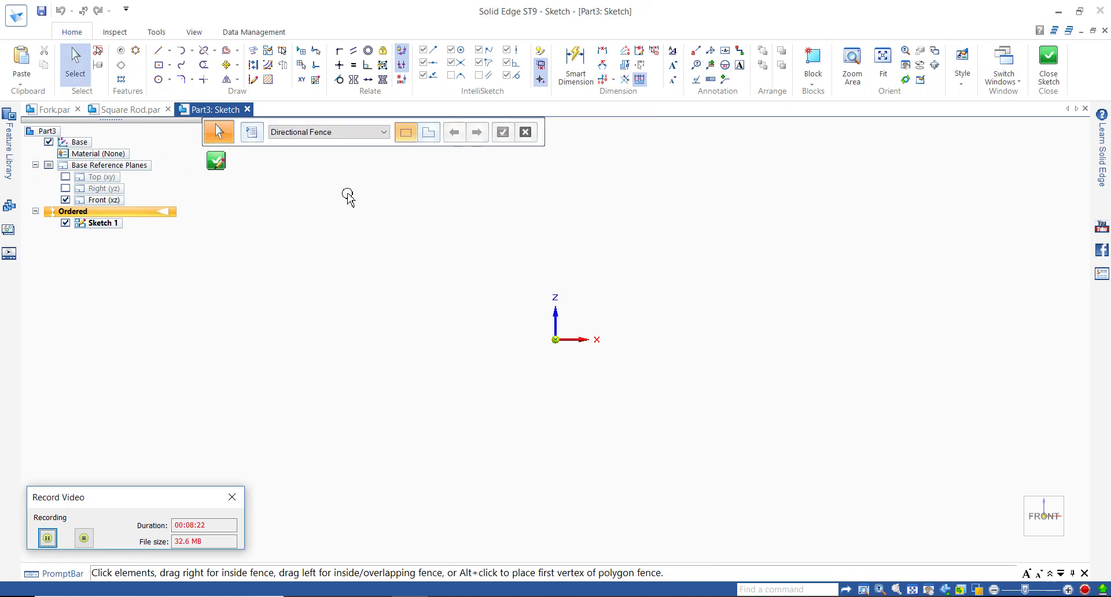
Step: Sketch a connected line chain from the origin, vertically up along Z and horizontally toward negative X
click(158, 52)
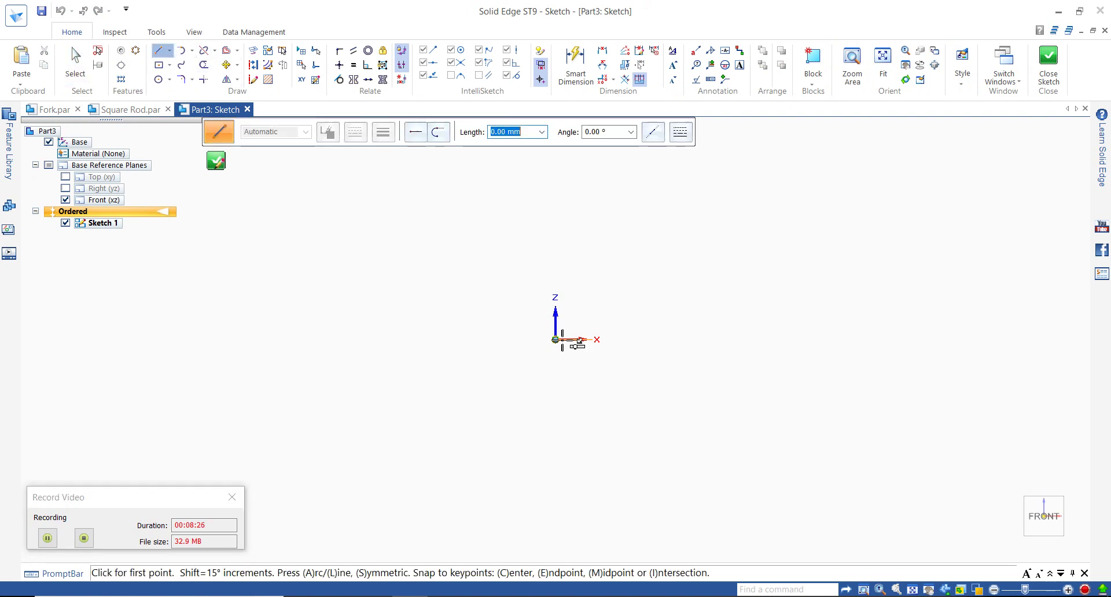
right_click(572, 296)
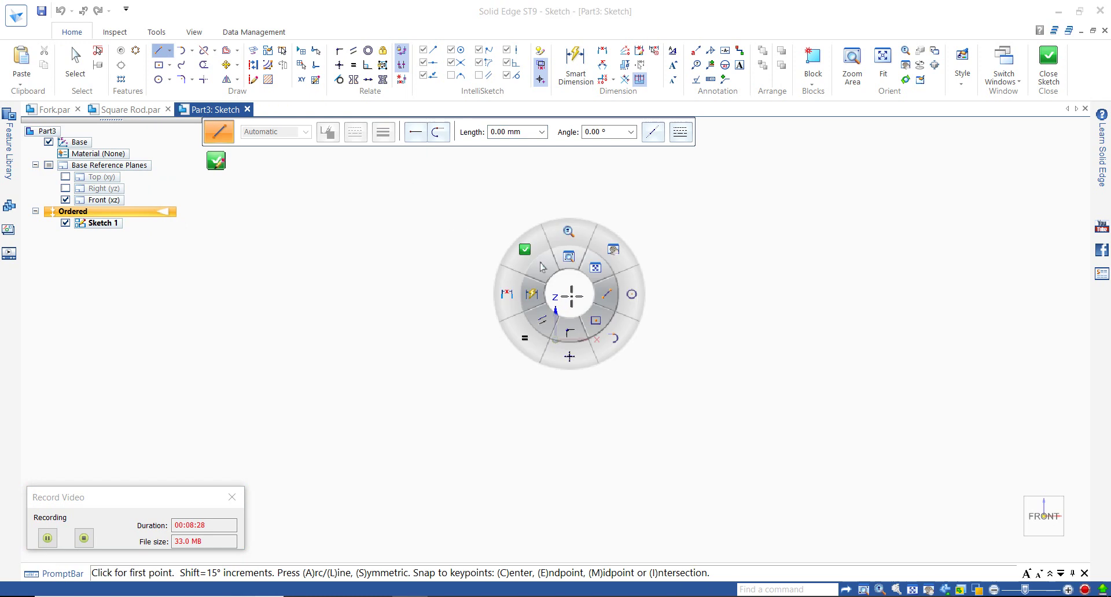
click(613, 251)
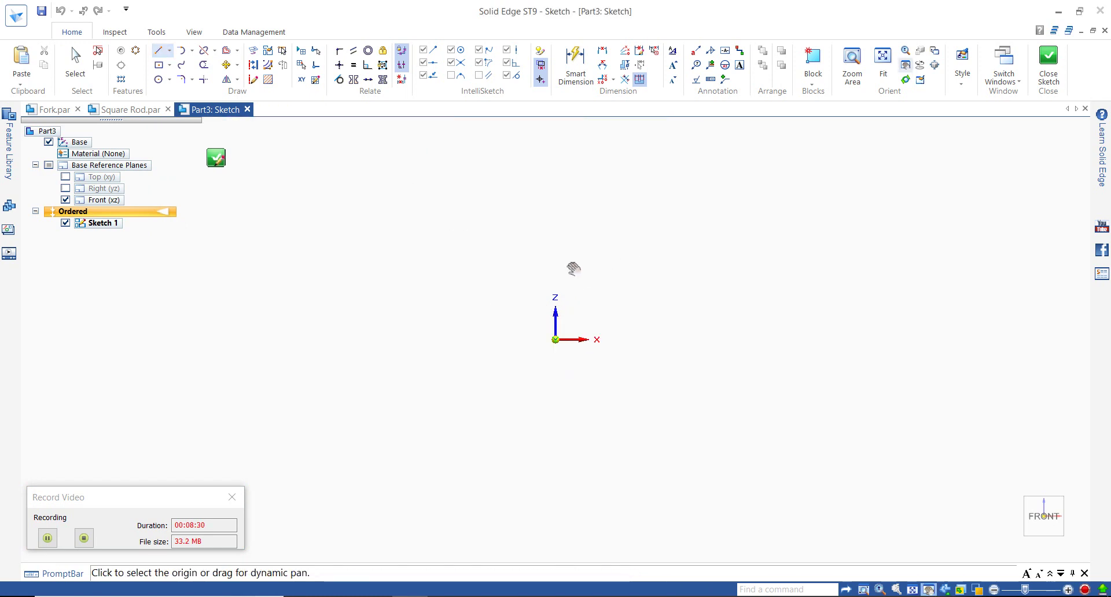
drag(573, 268, 577, 400)
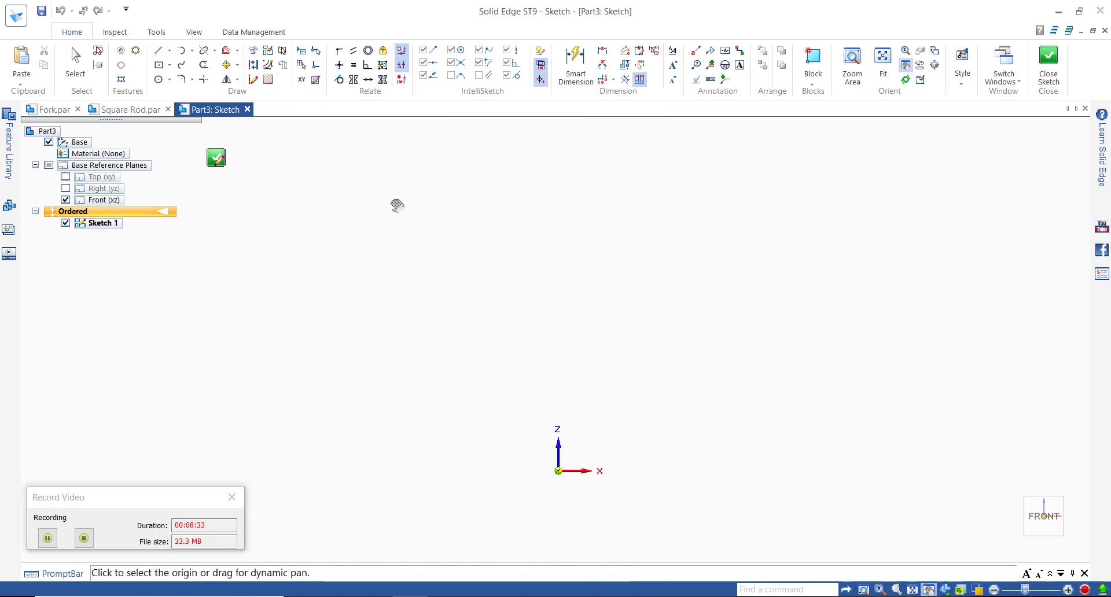
right_click(407, 232)
click(380, 205)
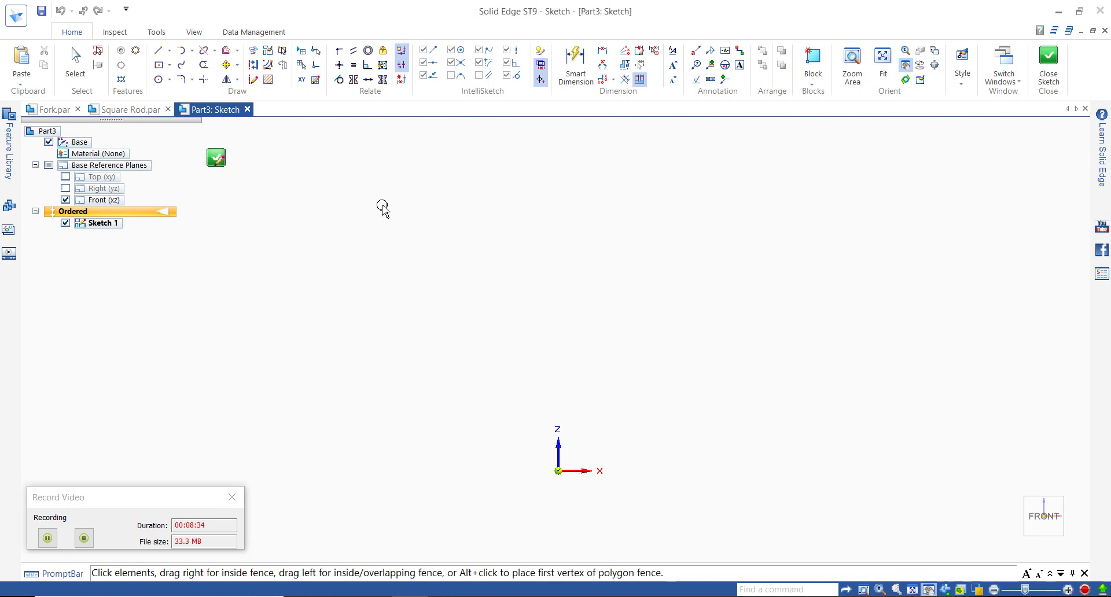
click(158, 51)
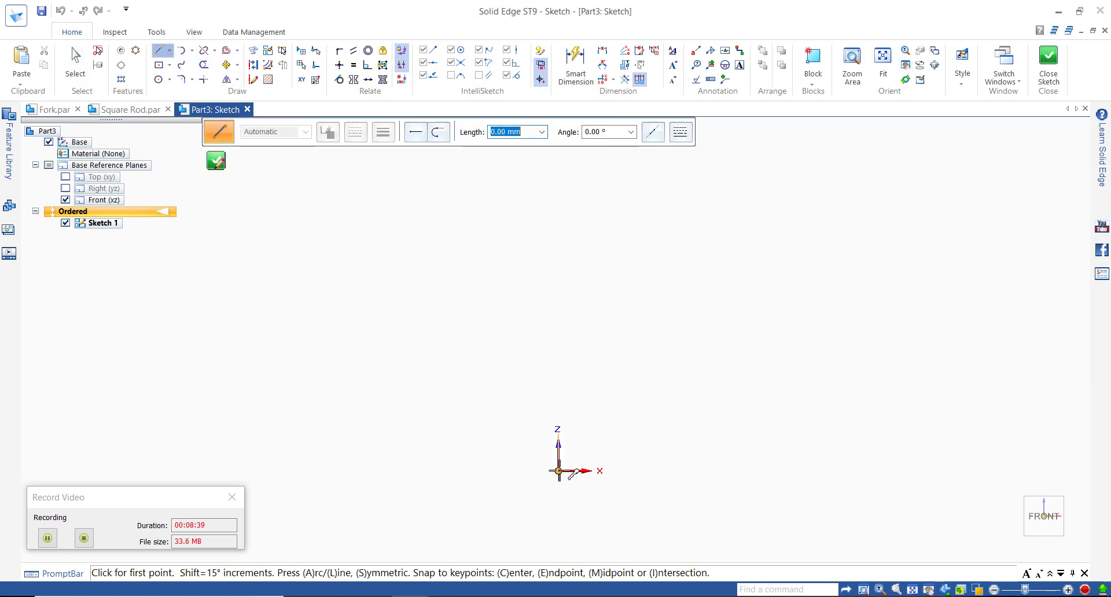
click(559, 471)
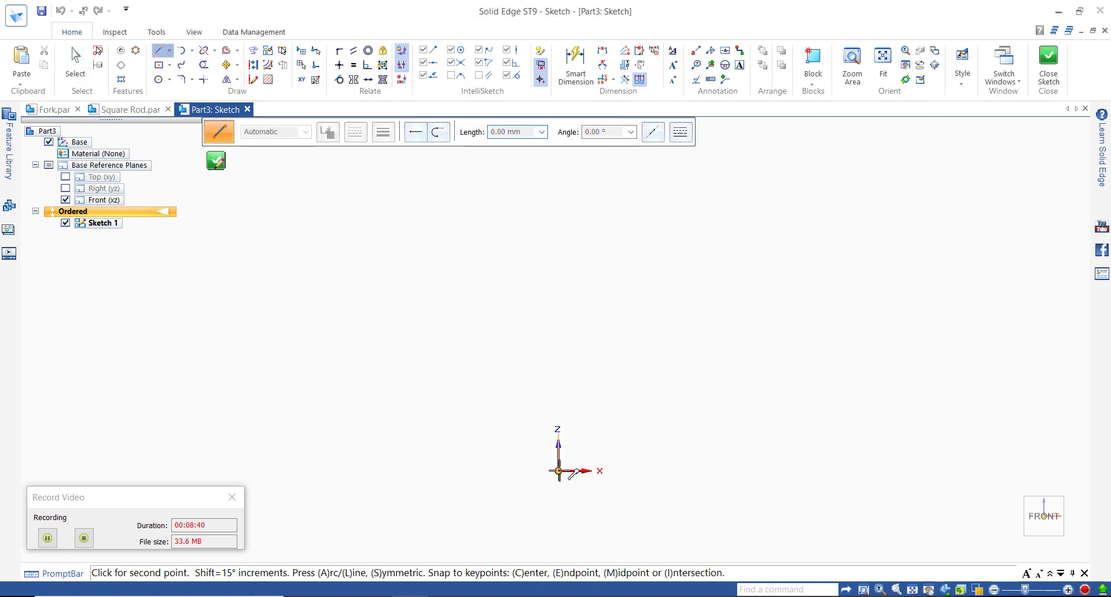
click(559, 409)
click(488, 408)
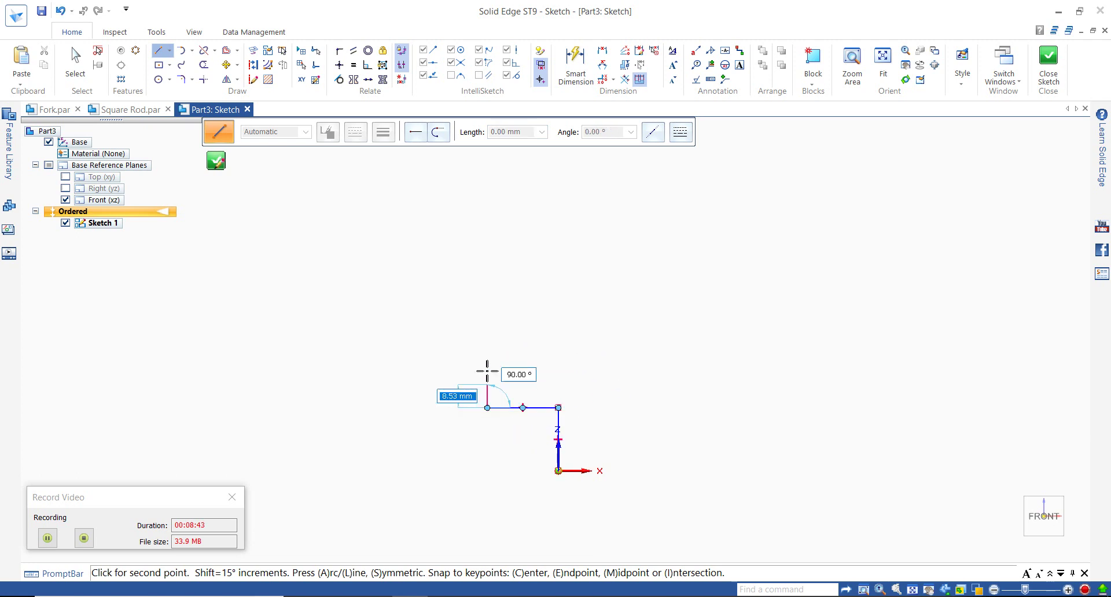